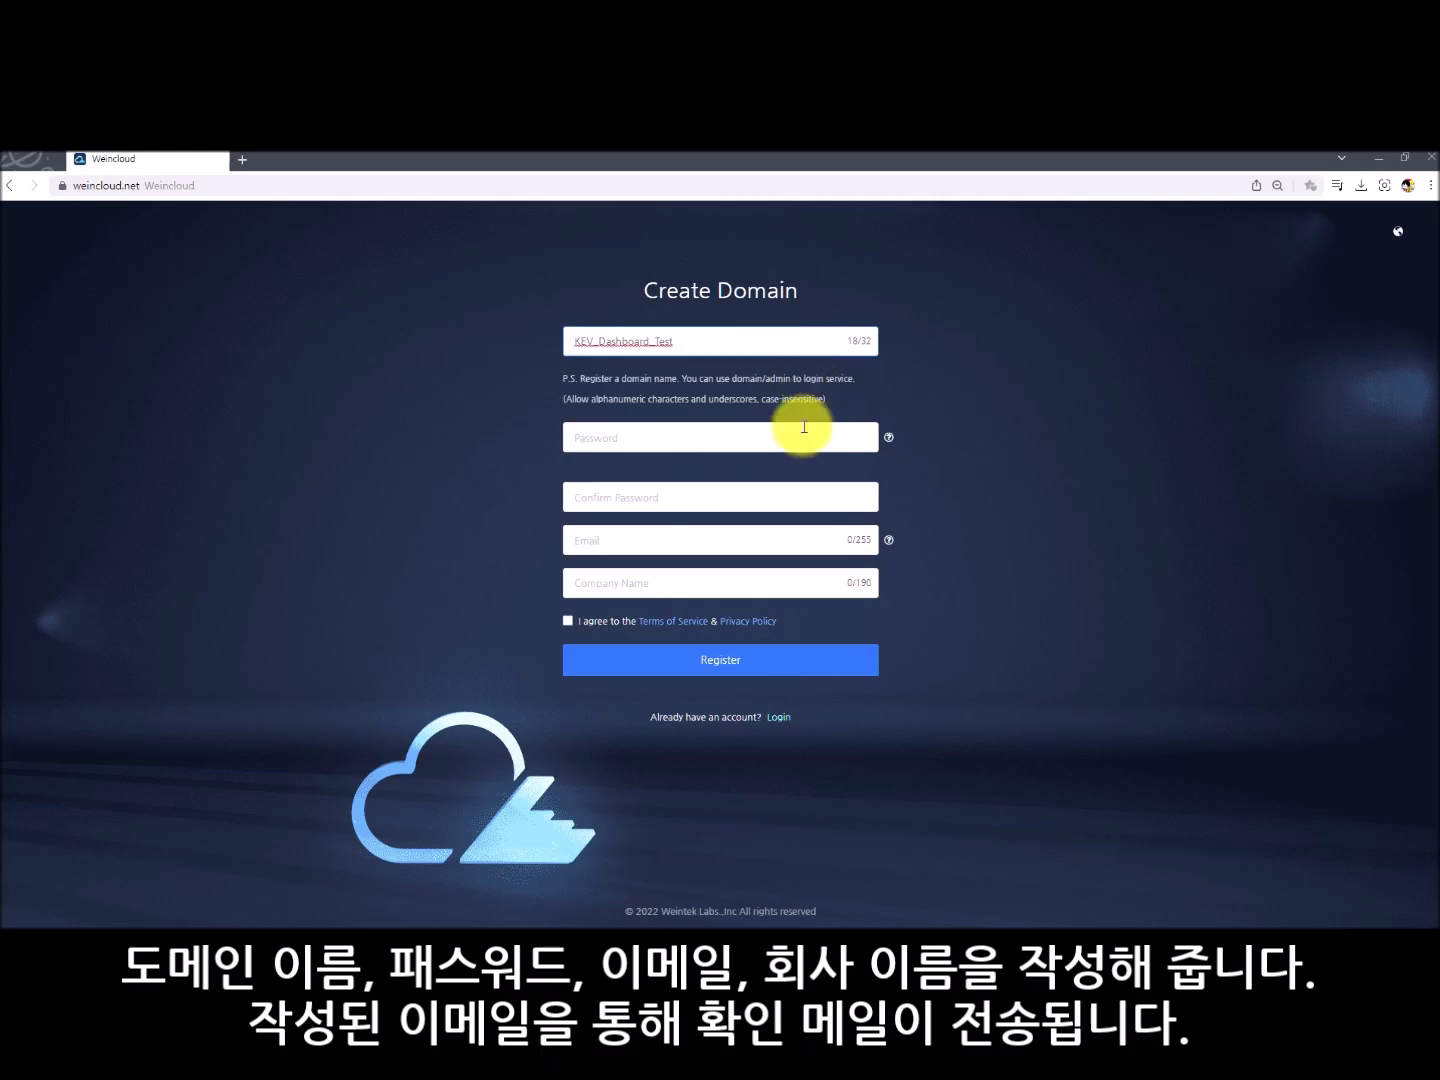
- Fill in and confirm the password, add the email and company Easyview, accept the terms, and register
{"action": "type", "text": "123"}
{"action": "left_click", "coordinate": [771, 498]}
{"action": "type", "text": "123456"}
{"action": "left_click", "coordinate": [778, 541]}
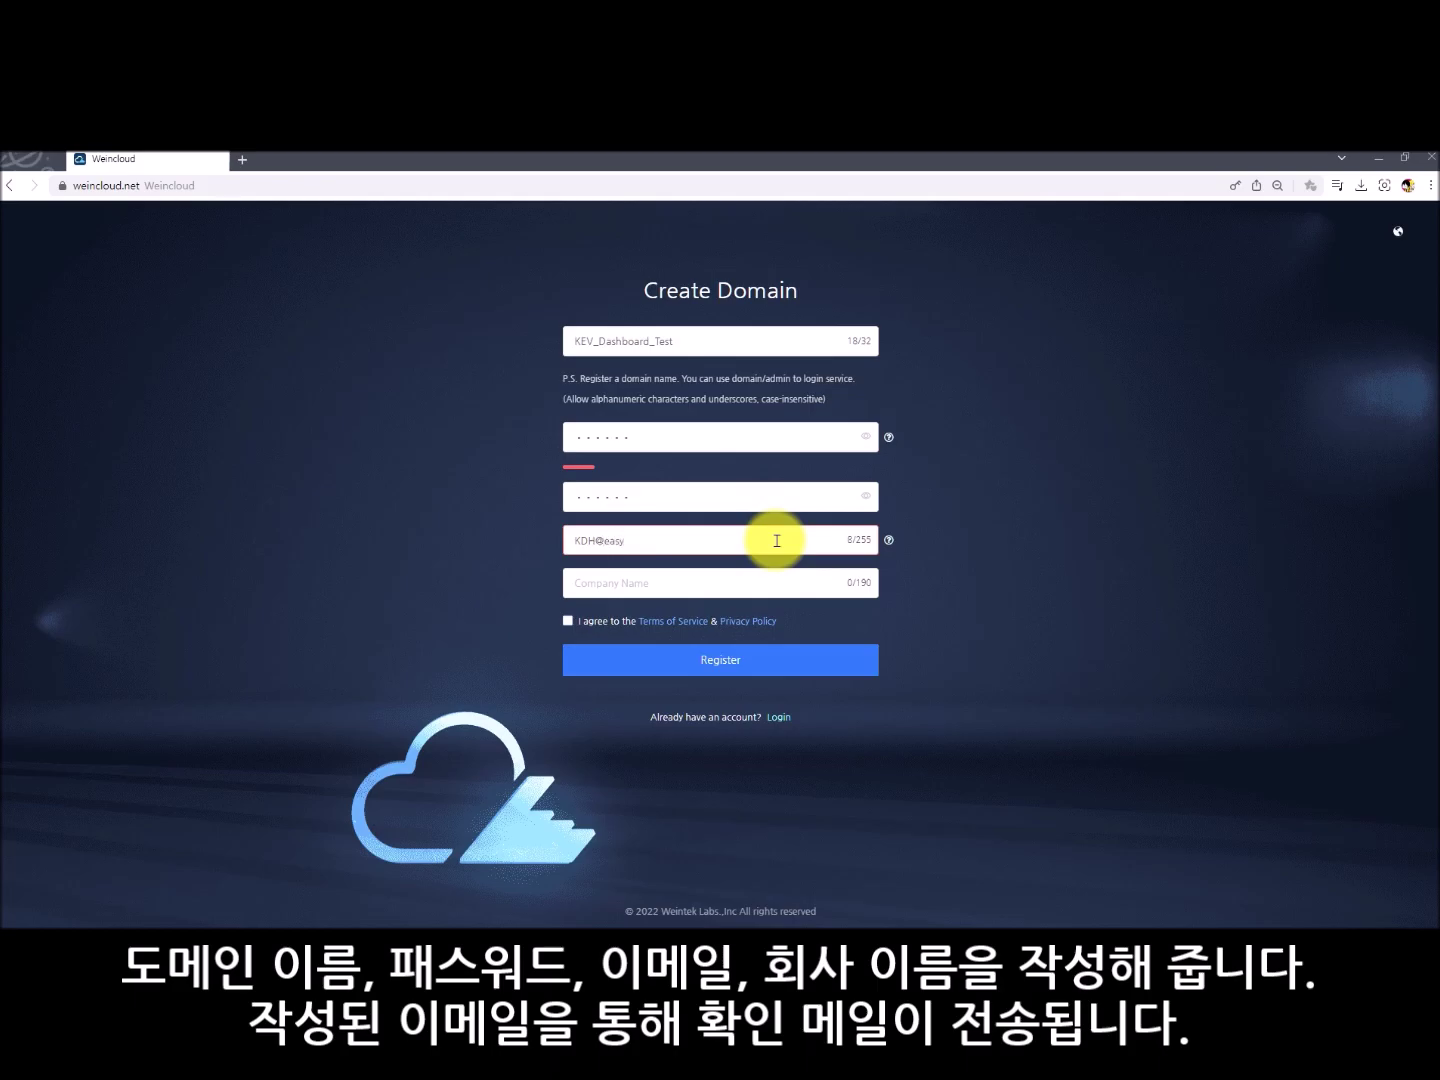
{"action": "left_click", "coordinate": [780, 583]}
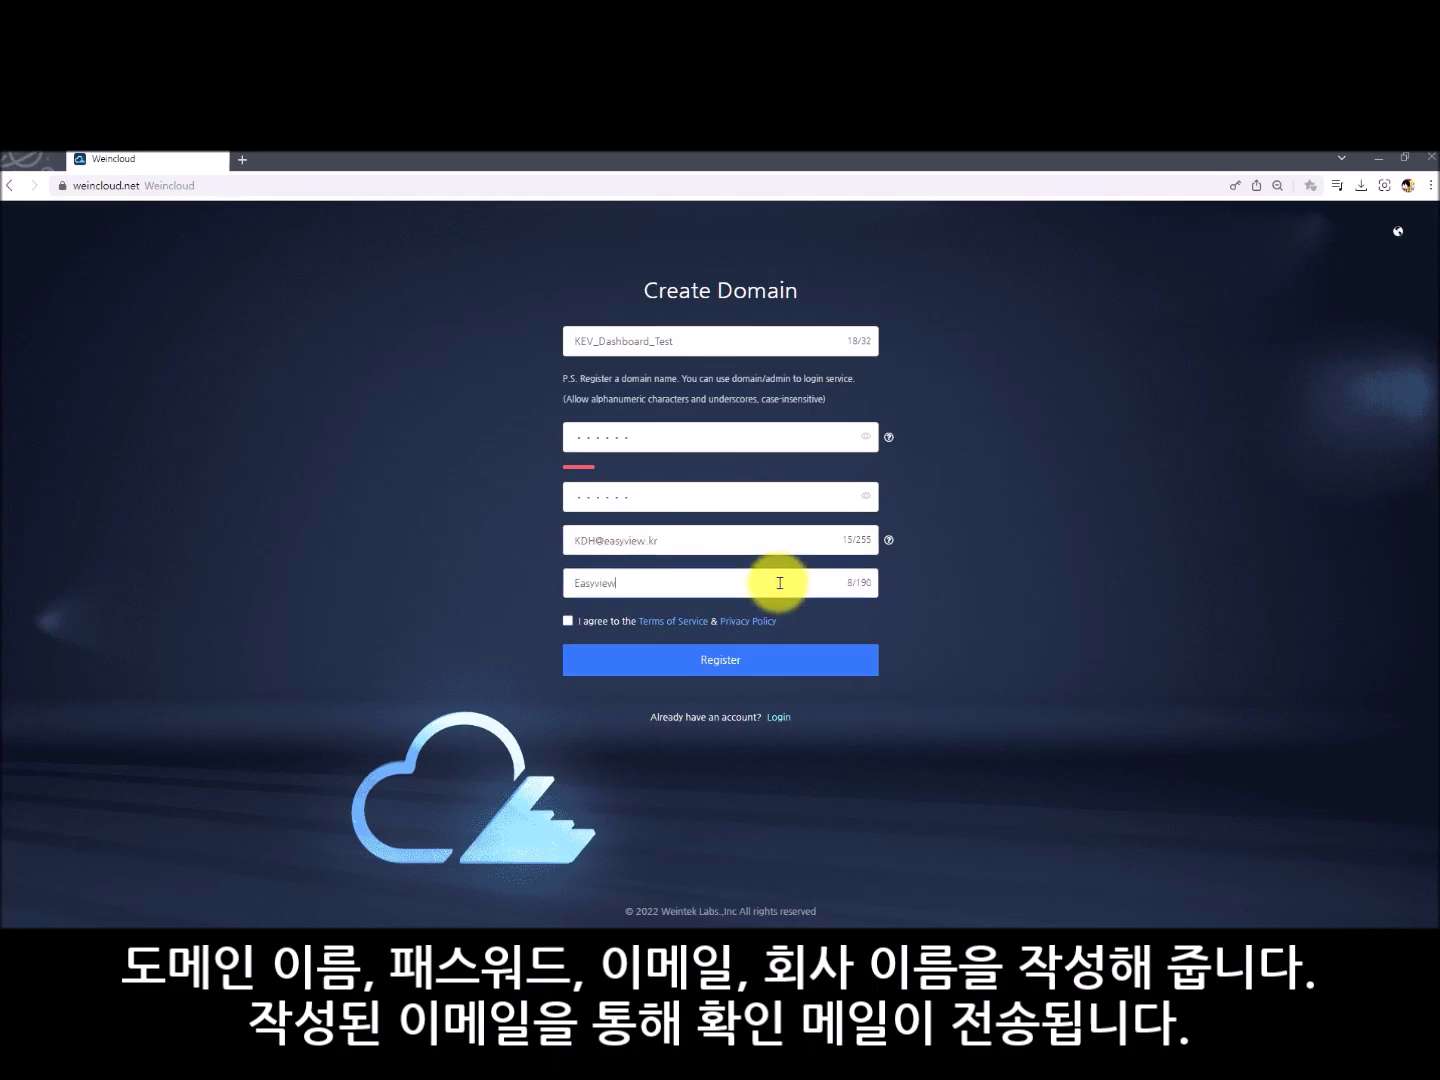
{"action": "left_click", "coordinate": [568, 621]}
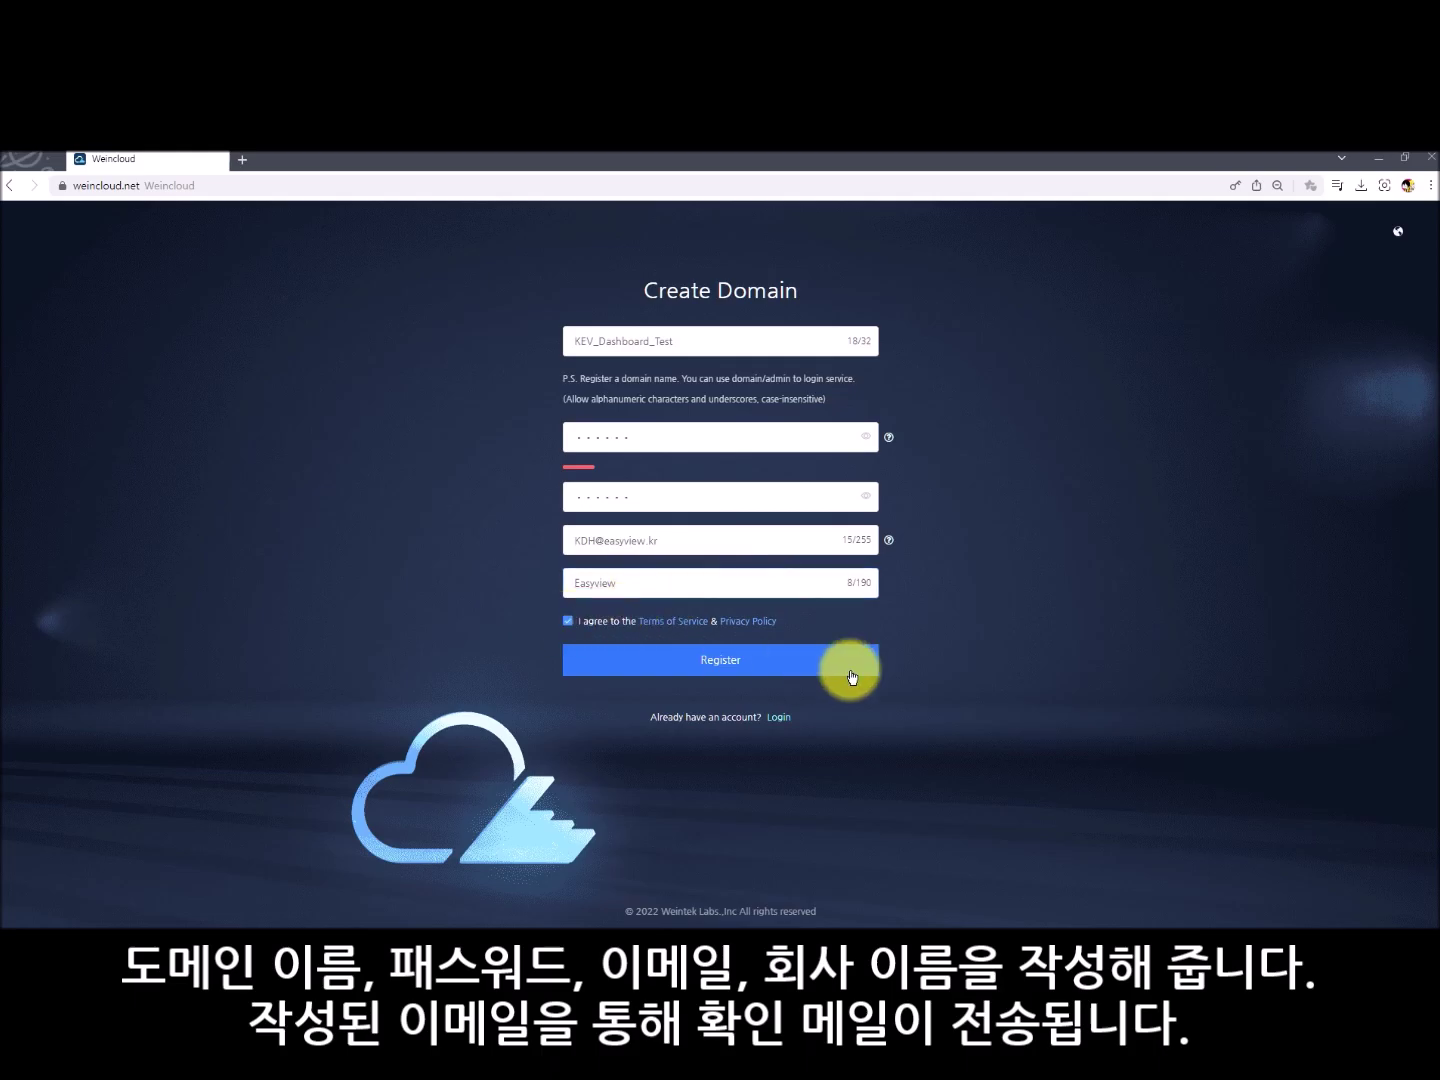
{"action": "left_click", "coordinate": [855, 675]}
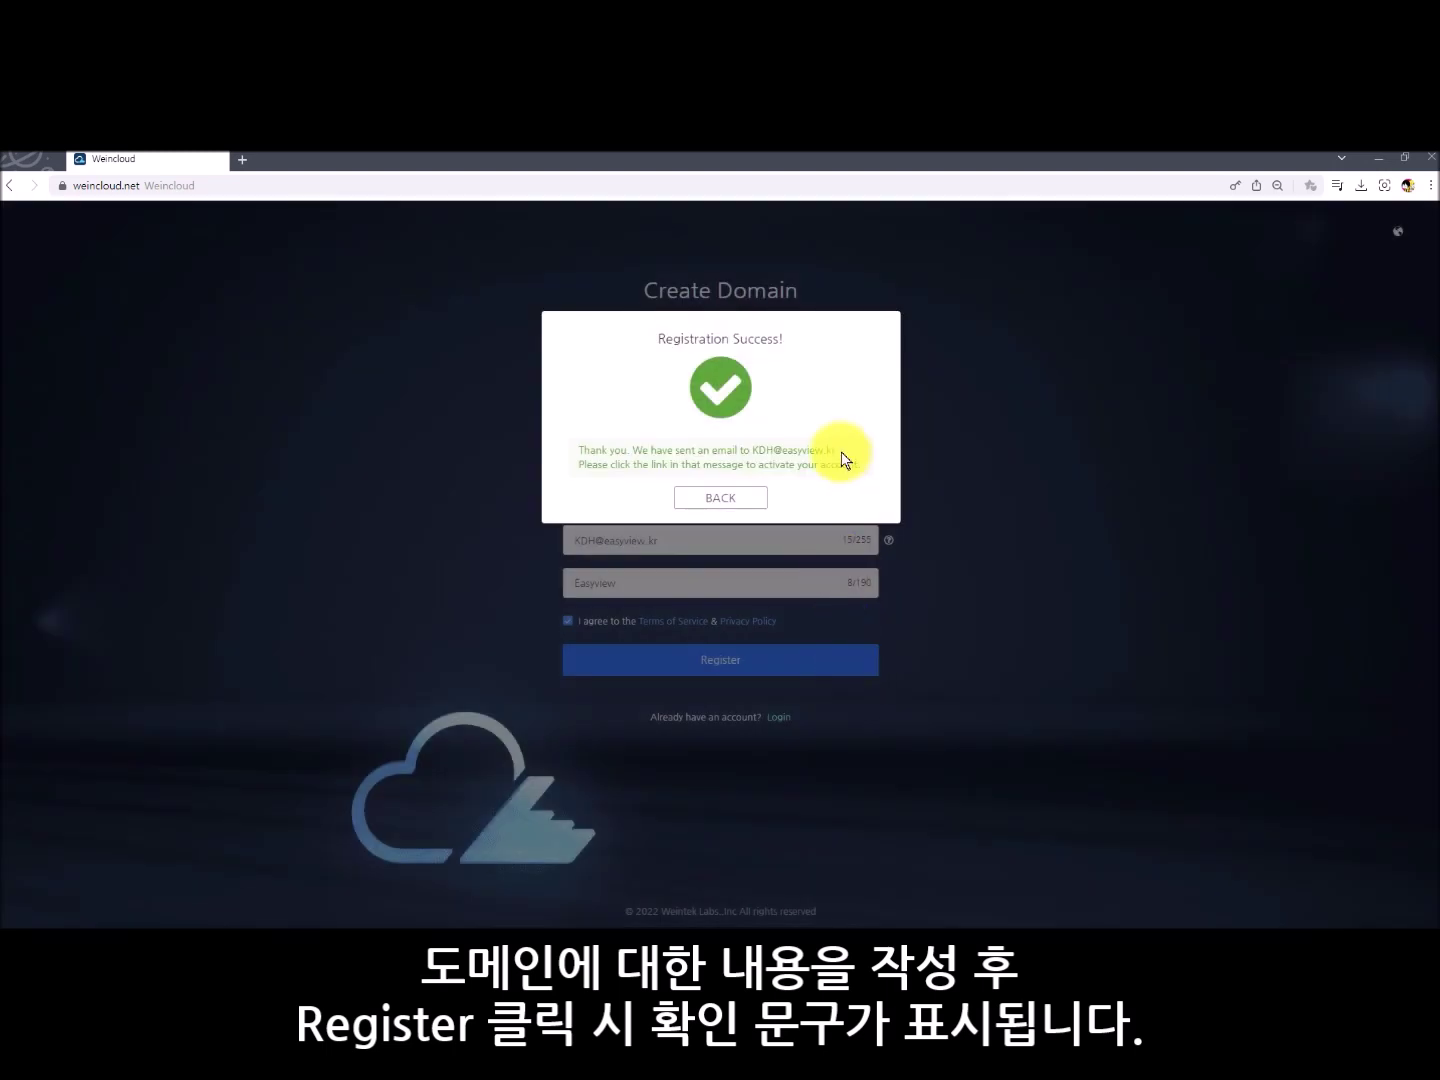
- Activate the KEV_Dashboard_Test domain through the emailed confirmation link and go to the login page
{"action": "left_click", "coordinate": [721, 499]}
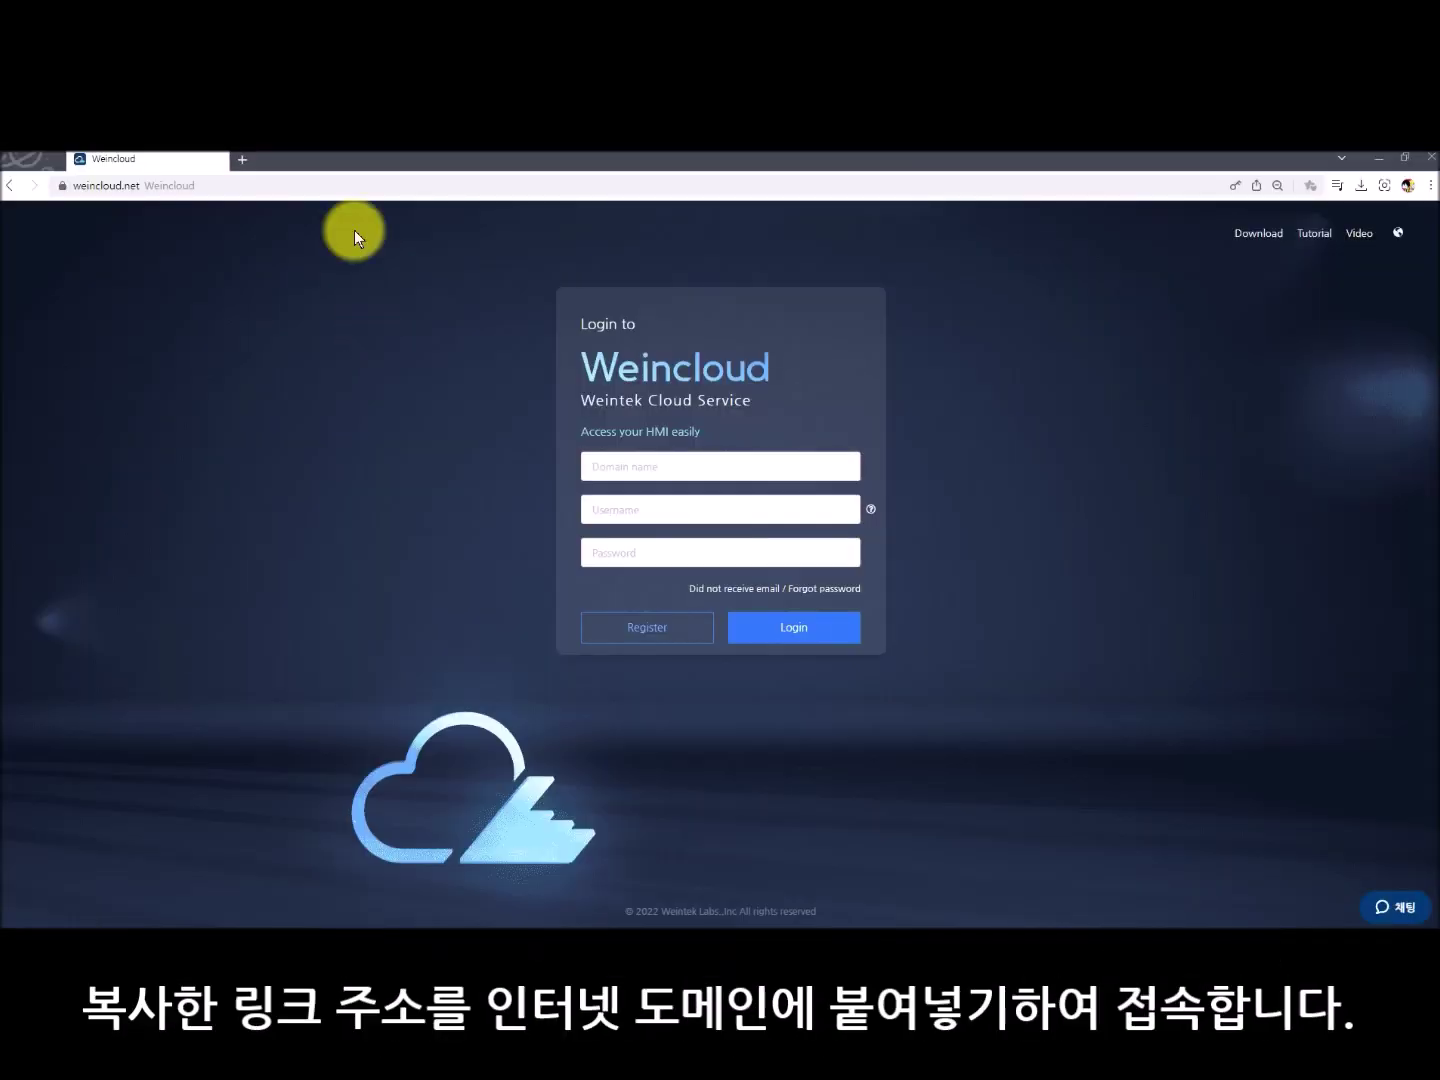
{"action": "left_click", "coordinate": [354, 185]}
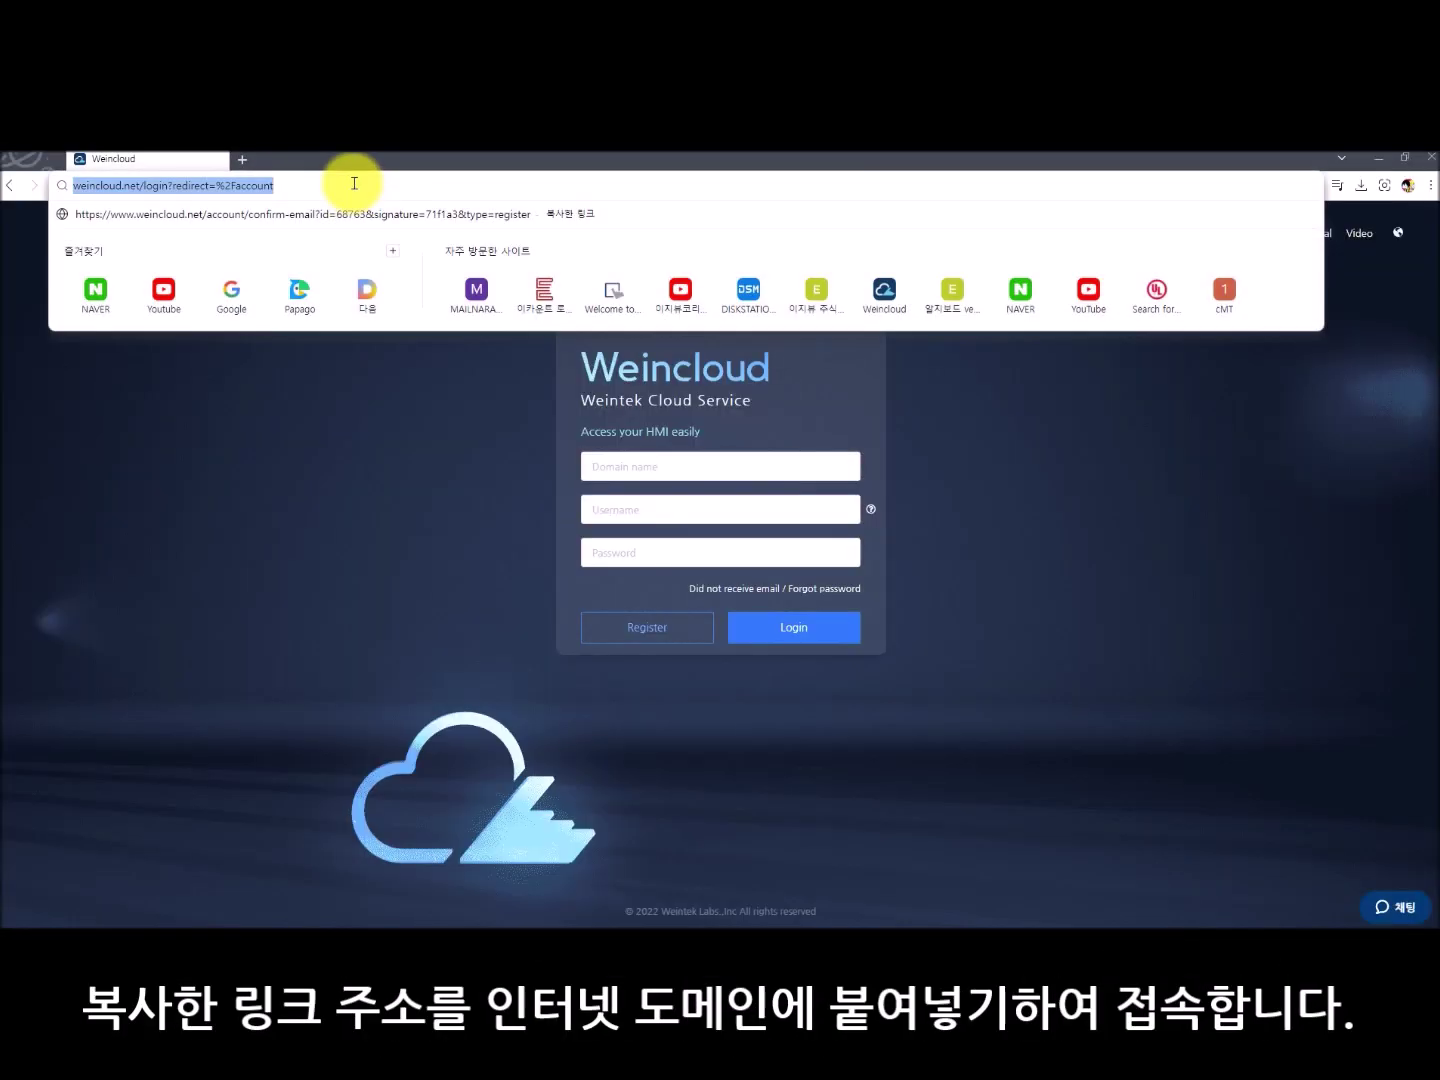
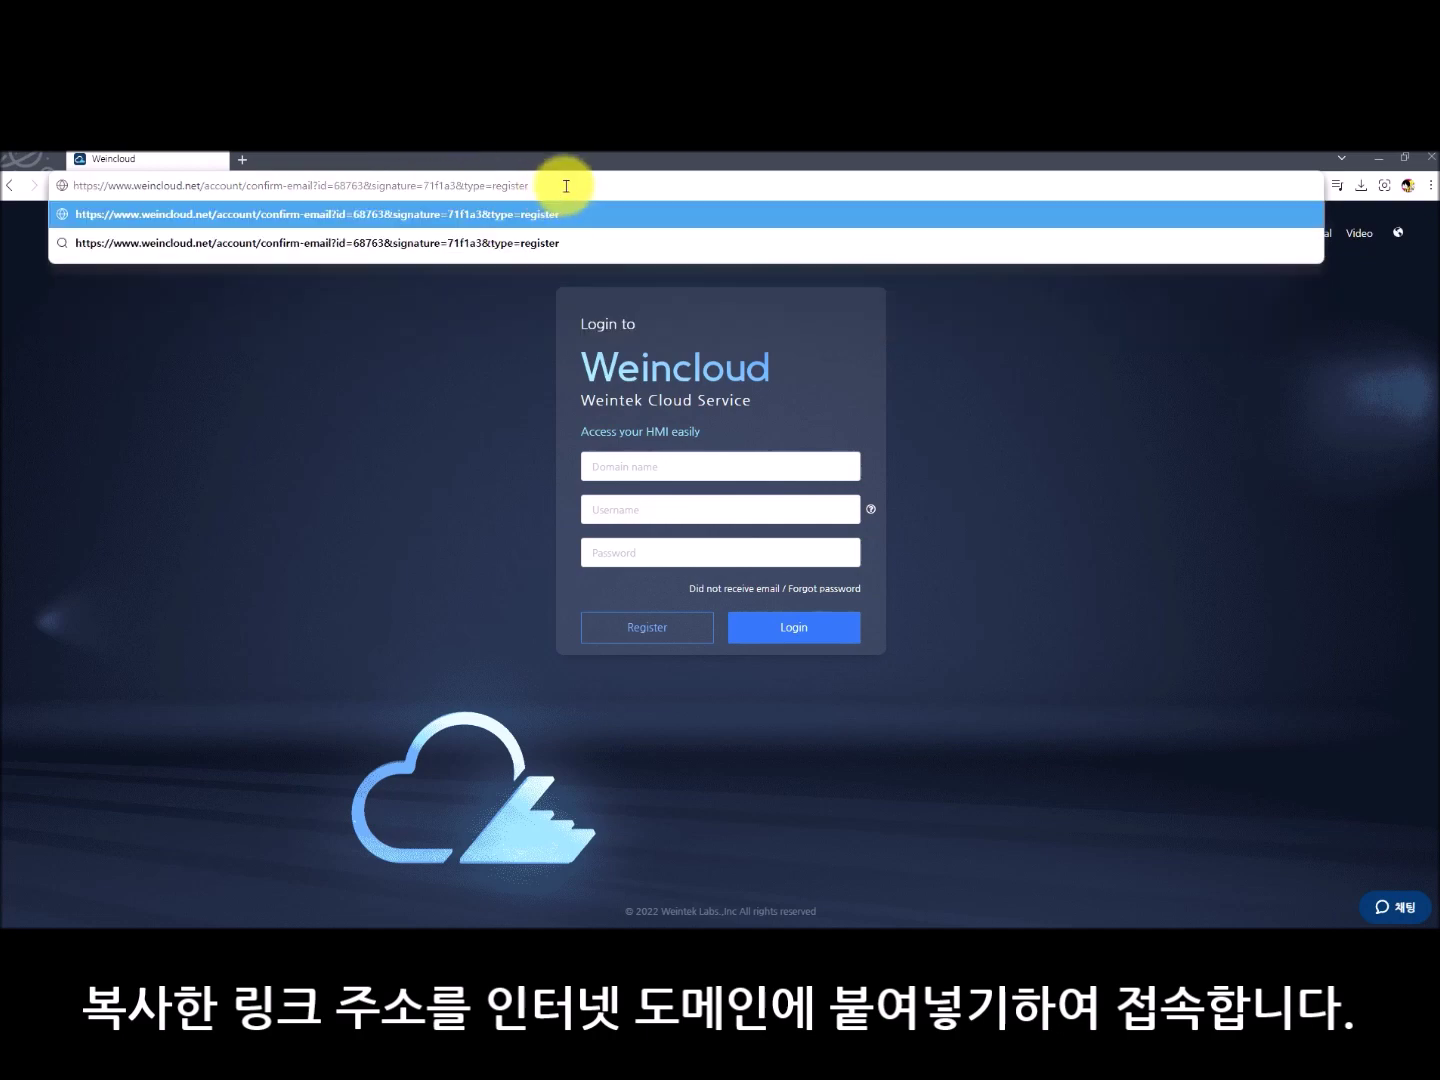
{"action": "key", "text": "Return"}
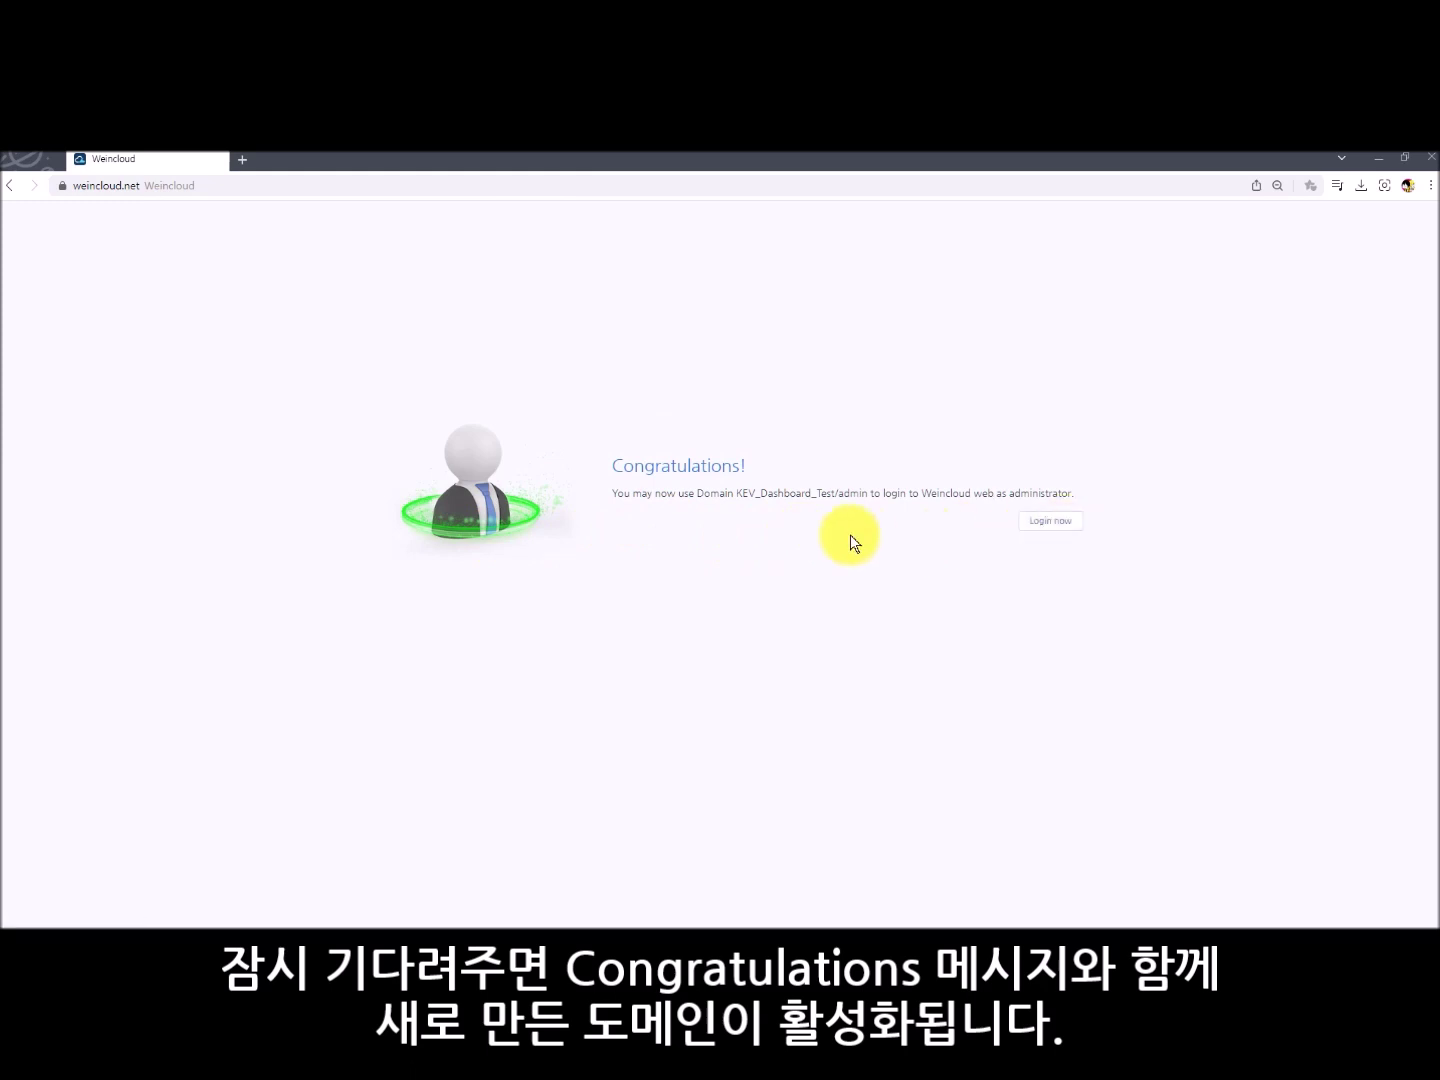
{"action": "left_click", "coordinate": [1038, 521]}
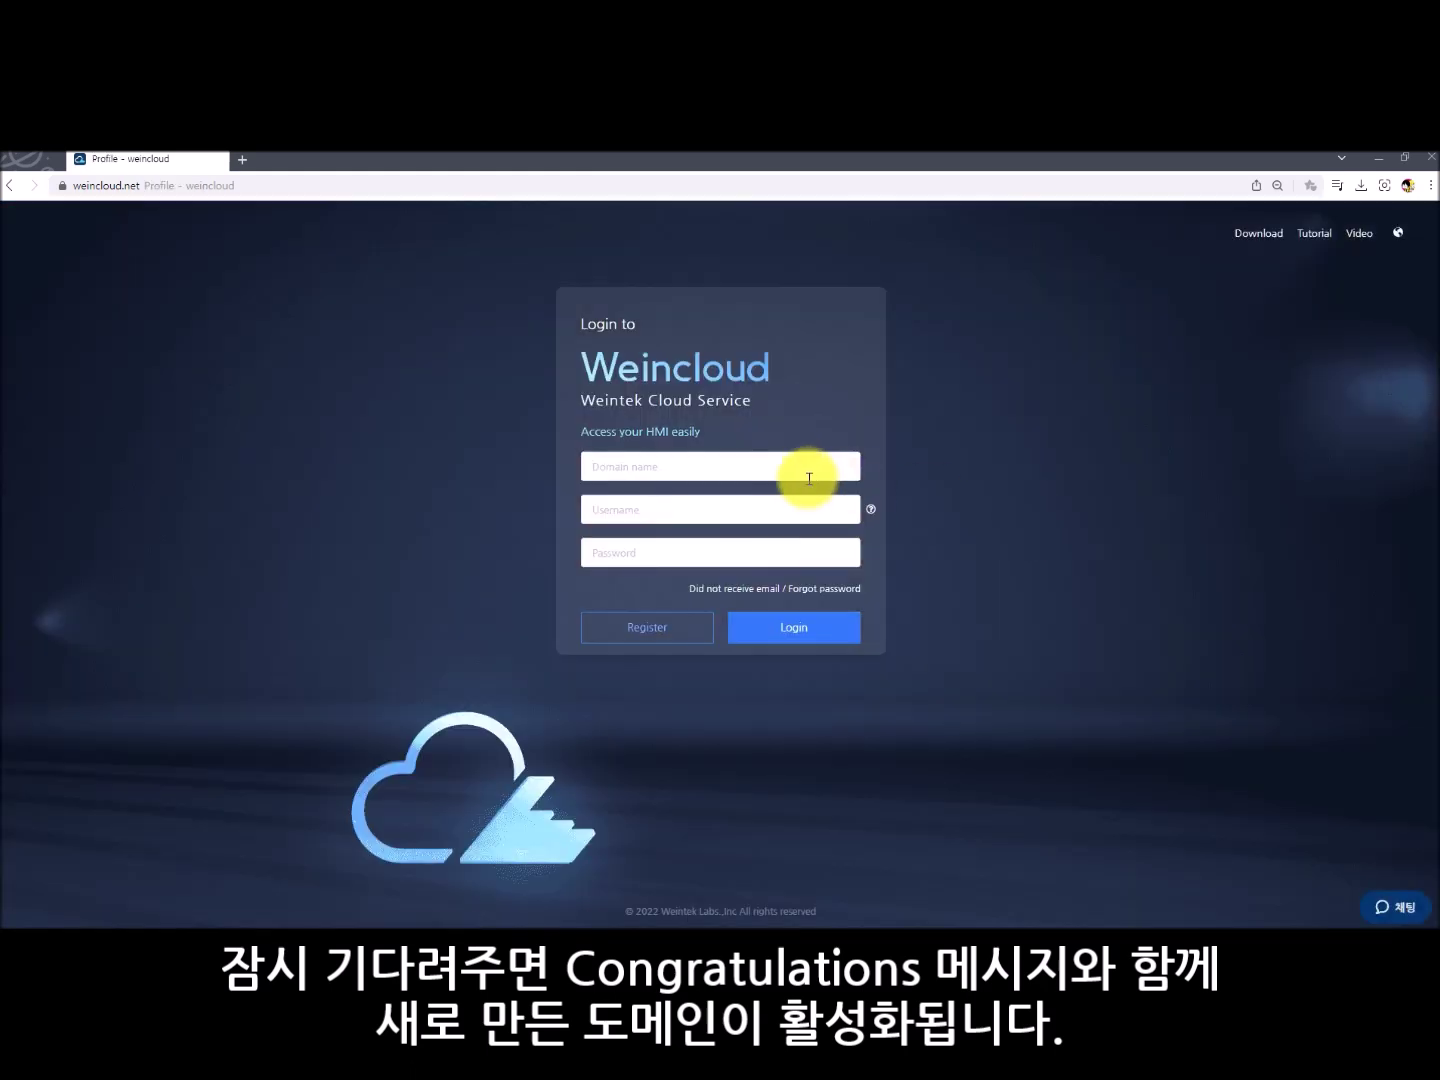
- Sign in to domain KEV_Dashboard_Test as user admin with the account password
{"action": "left_click", "coordinate": [786, 471]}
{"action": "type", "text": "KEV_Dashboard_Test"}
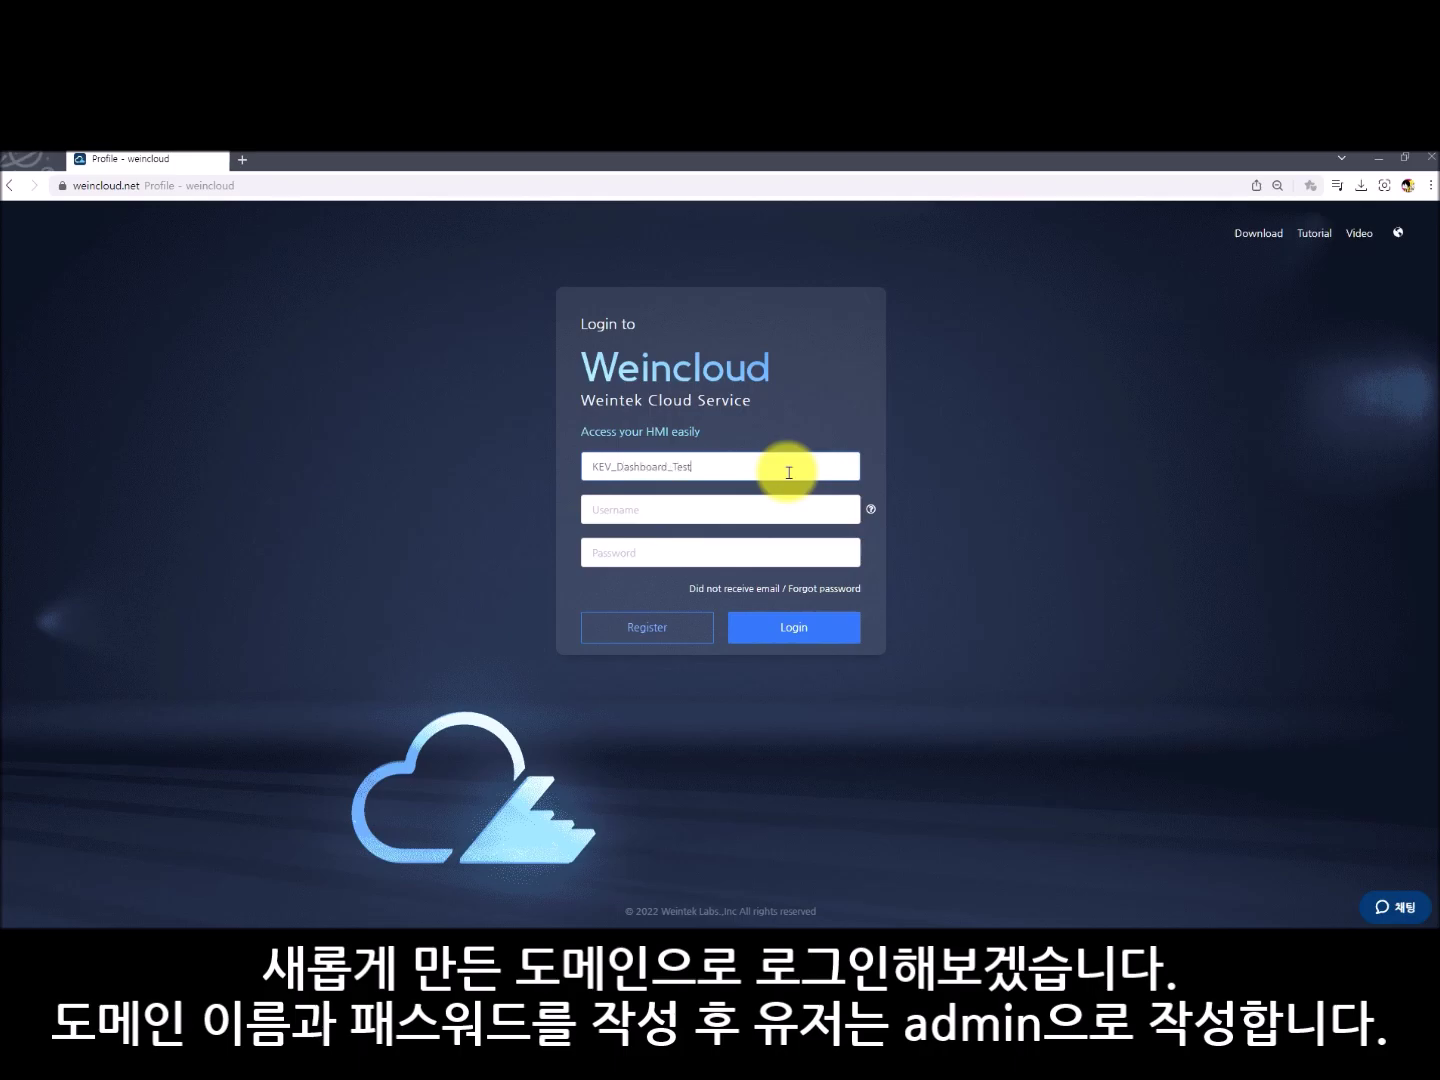
{"action": "key", "text": "Tab"}
{"action": "type", "text": "ㅁ"}
{"action": "key", "text": "BackSpace"}
{"action": "type", "text": "admin"}
{"action": "key", "text": "Tab"}
{"action": "type", "text": "•"}
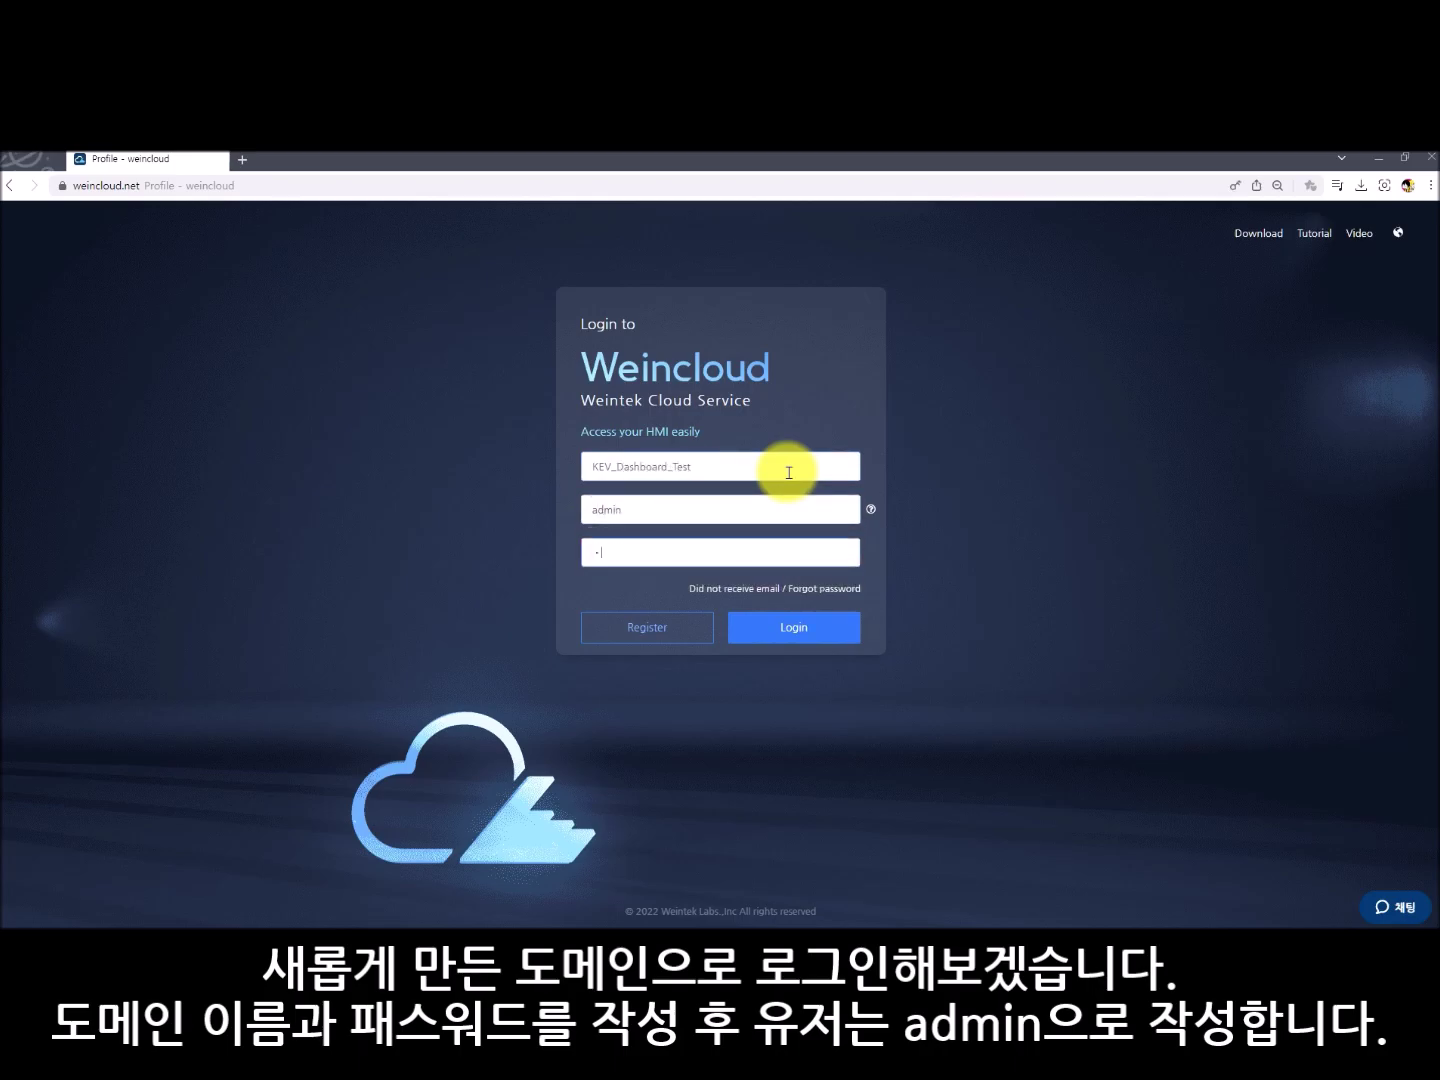
{"action": "type", "text": "•••••"}
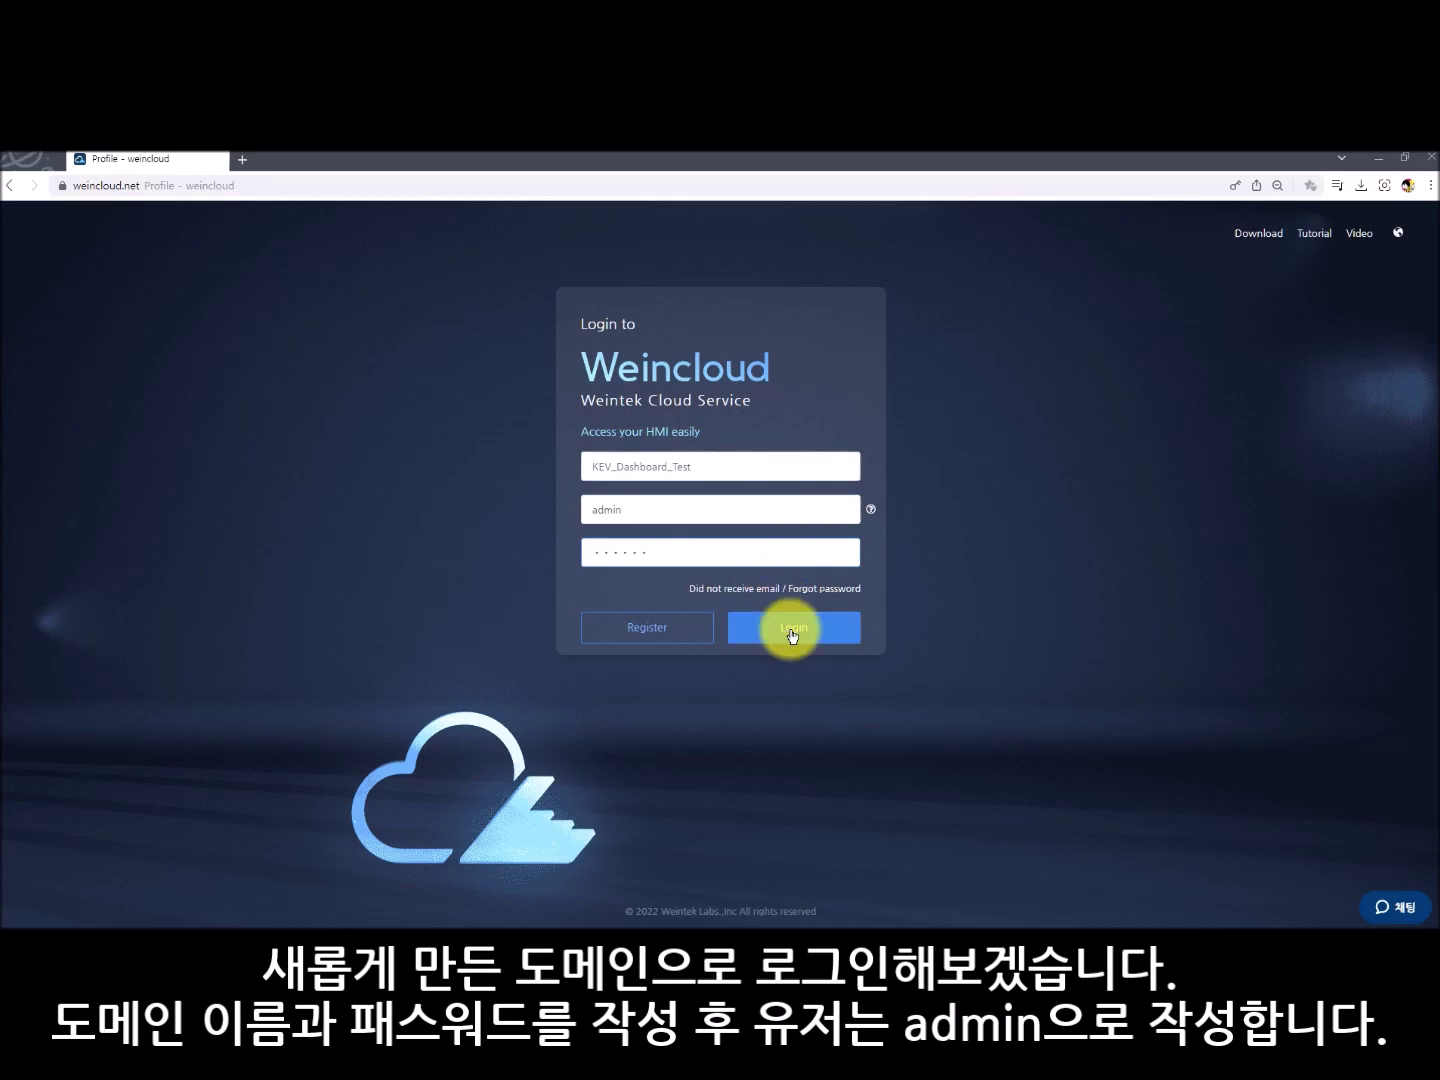
{"action": "left_click", "coordinate": [789, 626]}
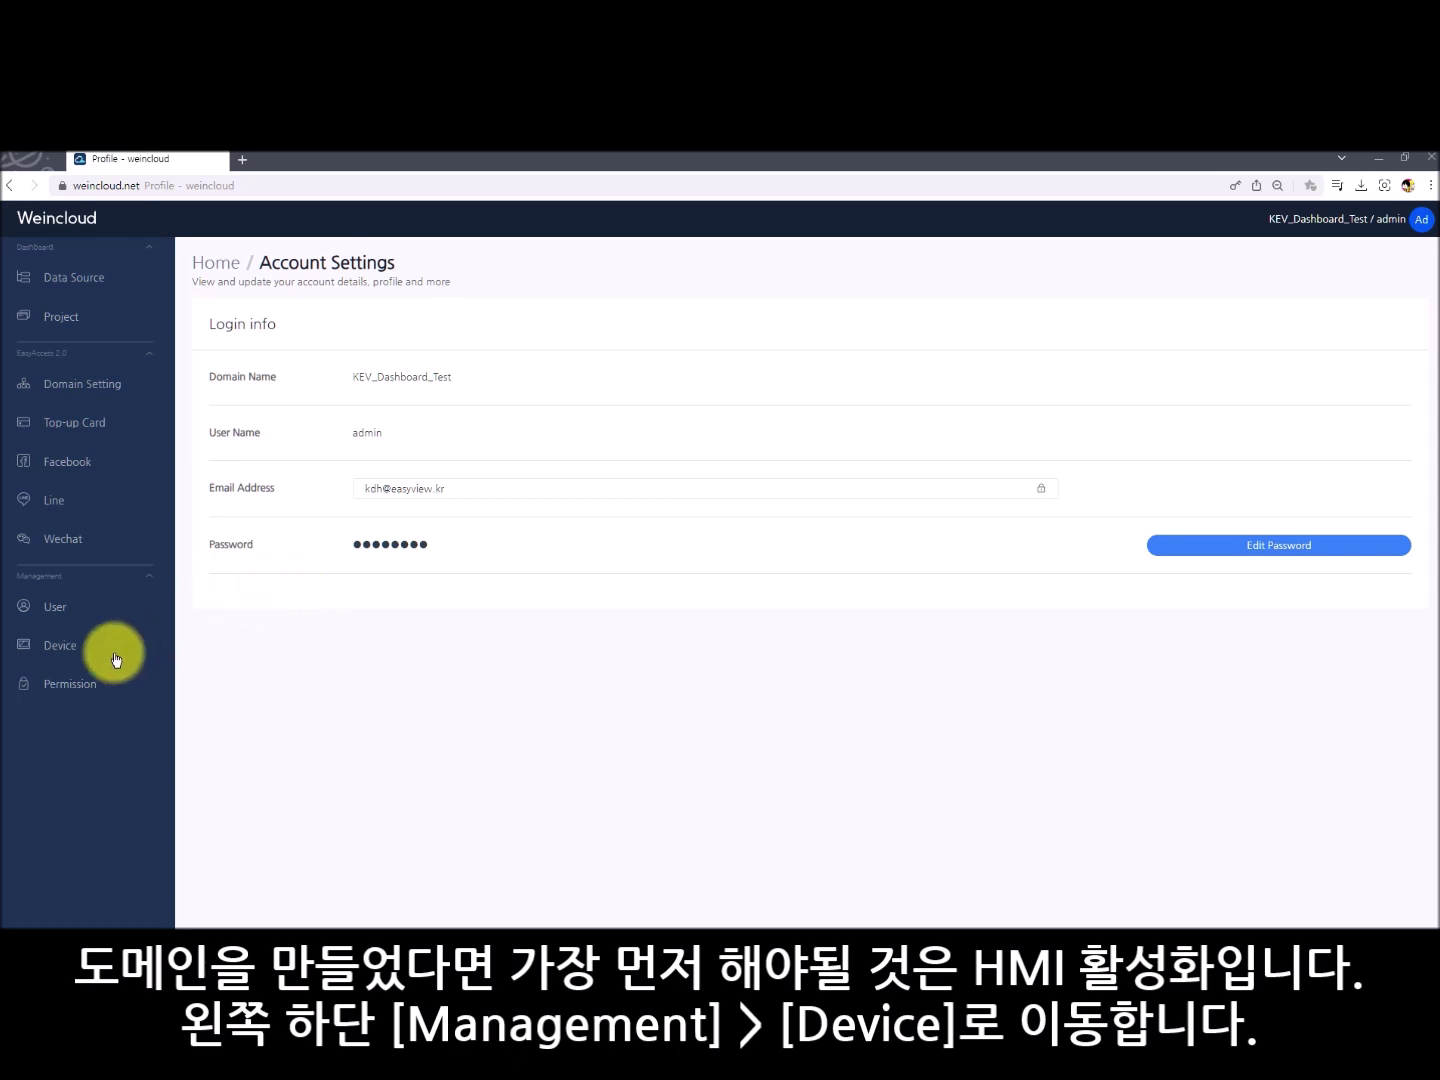
- Start adding a Dashboard HMI on the 90 days free trial, then open a tab to 192.168.0.197
{"action": "left_click", "coordinate": [79, 652]}
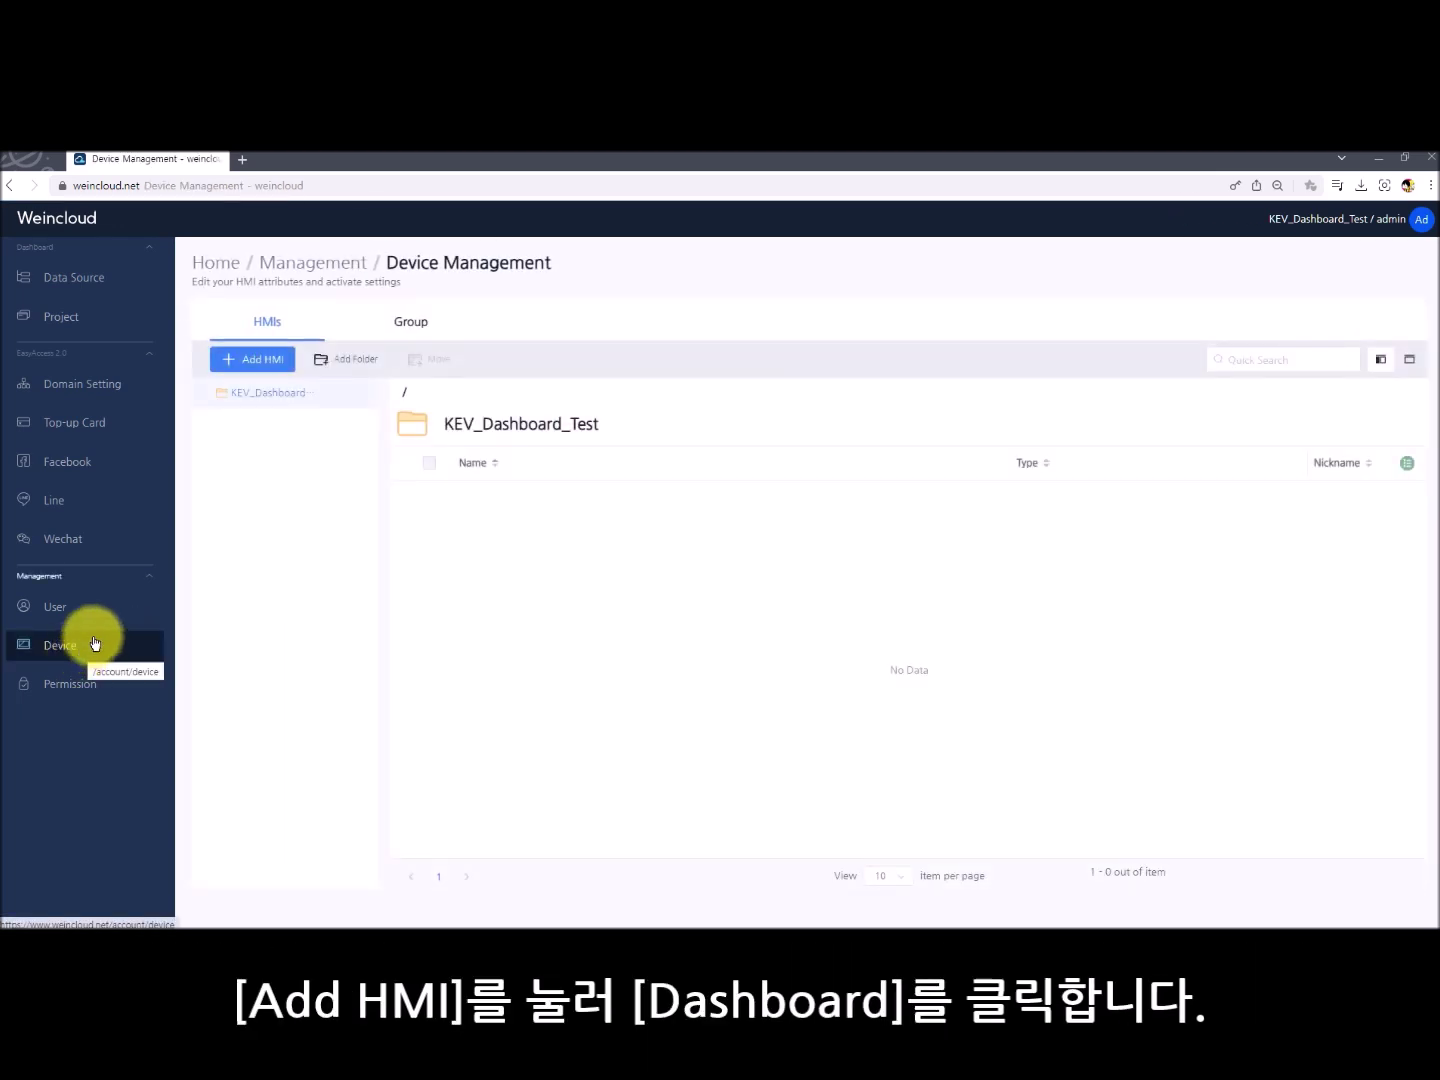
{"action": "left_click", "coordinate": [276, 365]}
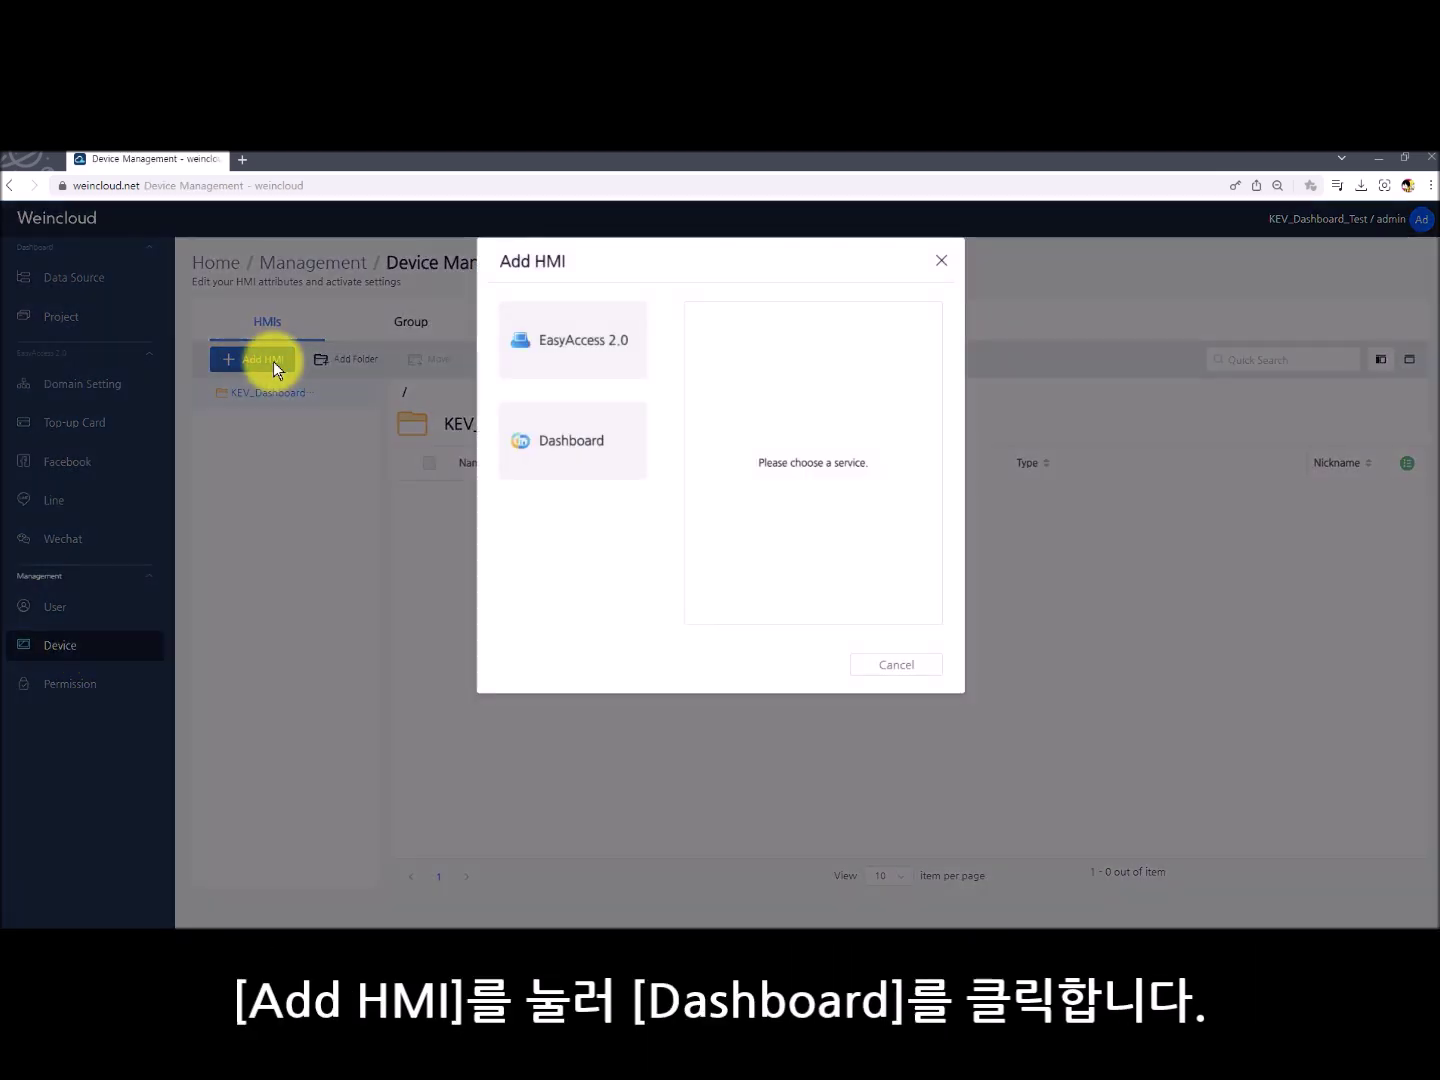
{"action": "left_click", "coordinate": [604, 430]}
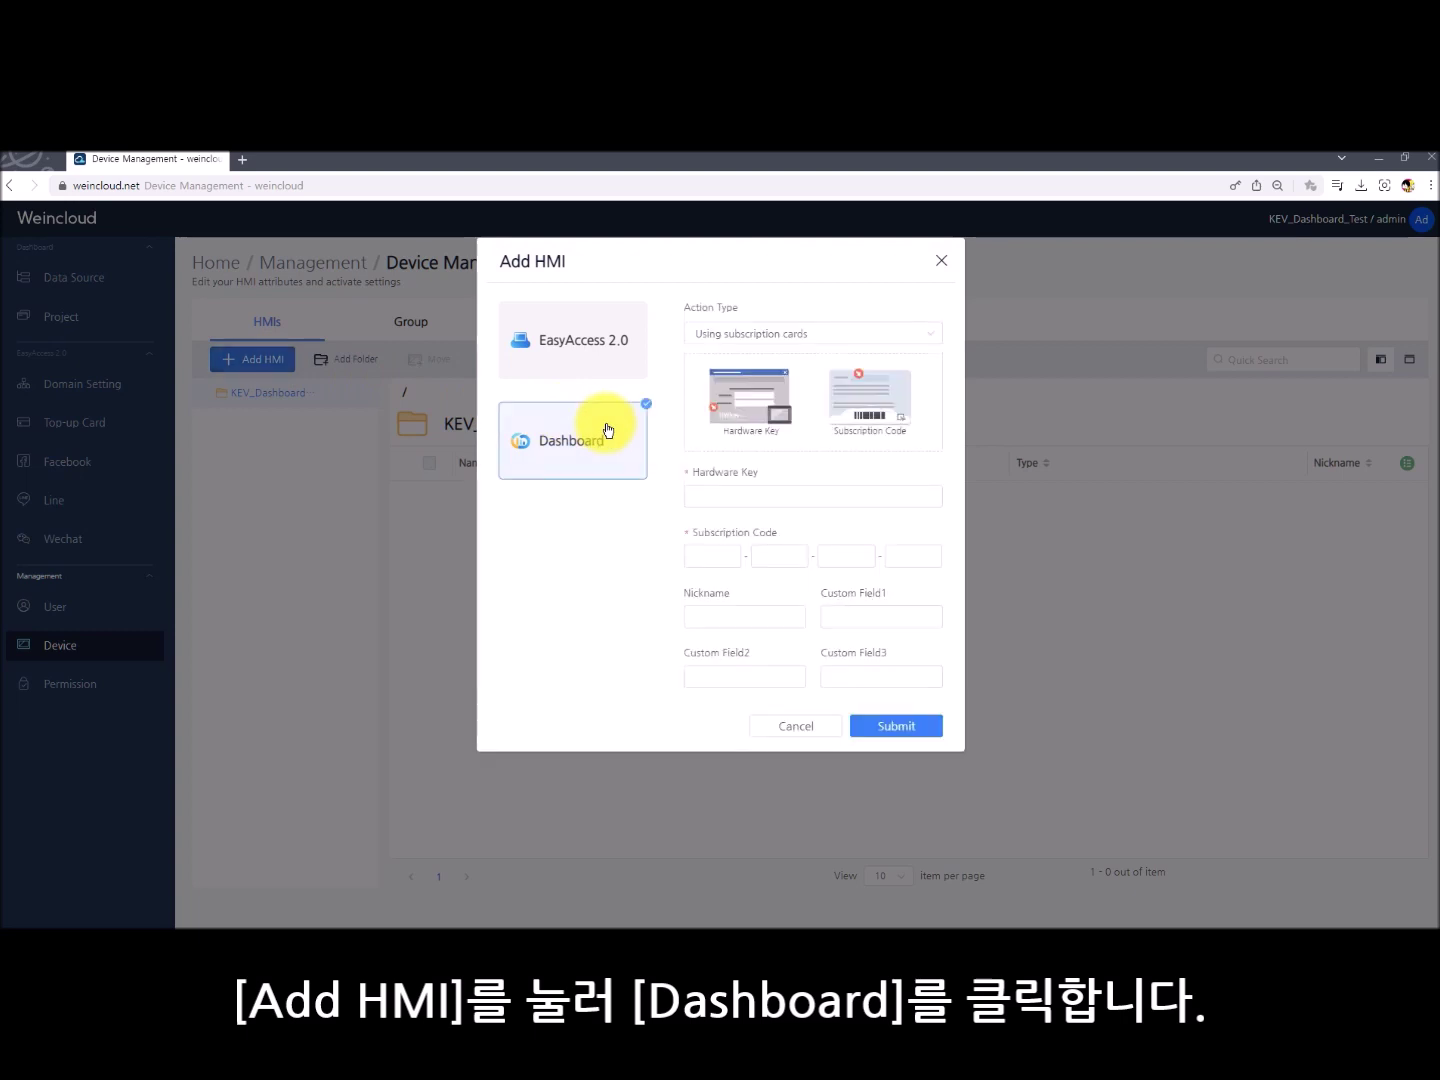
{"action": "left_click", "coordinate": [905, 338]}
{"action": "left_click", "coordinate": [870, 401]}
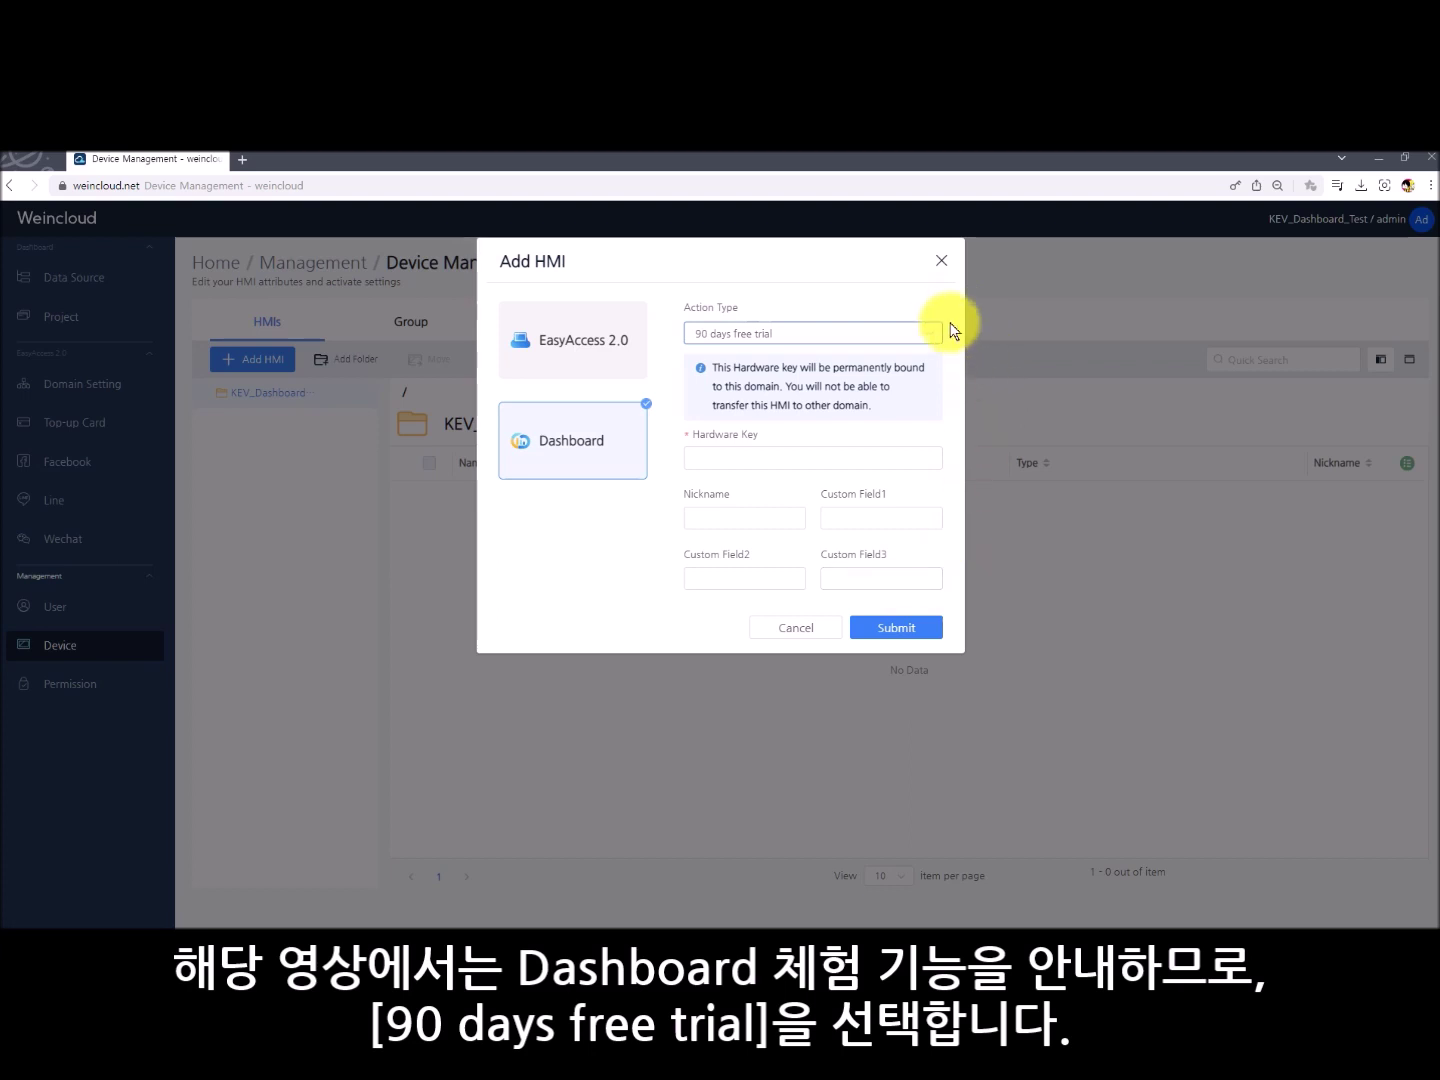
{"action": "key", "text": "ctrl+t"}
{"action": "type", "text": "1"}
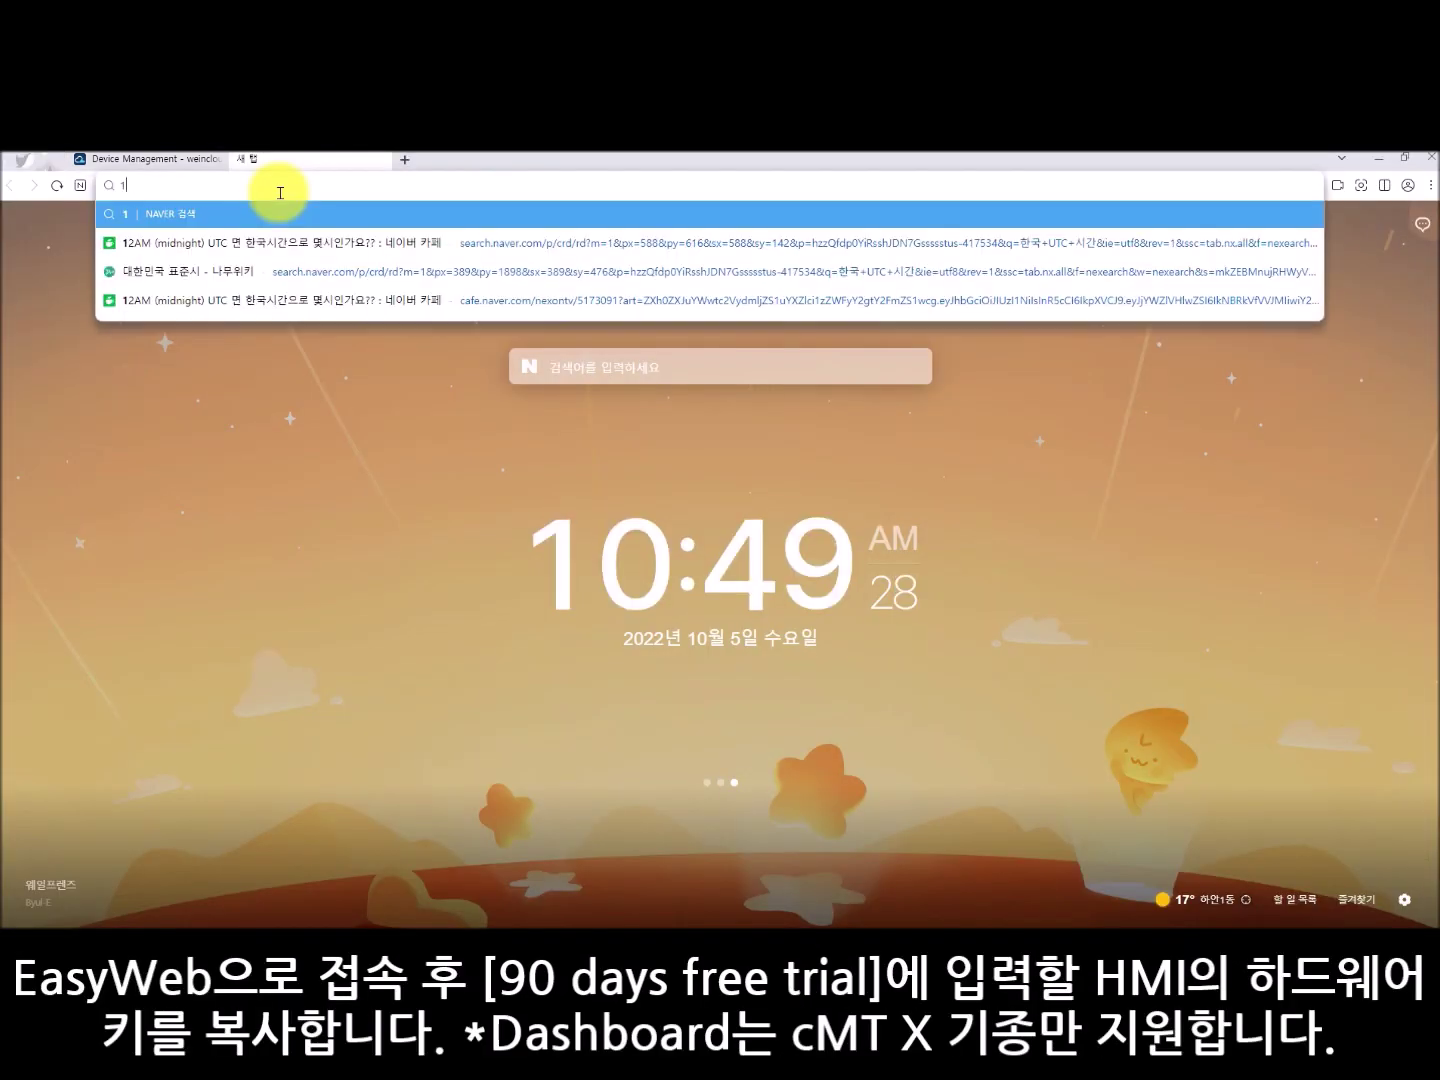
{"action": "type", "text": "92.168.0.1"}
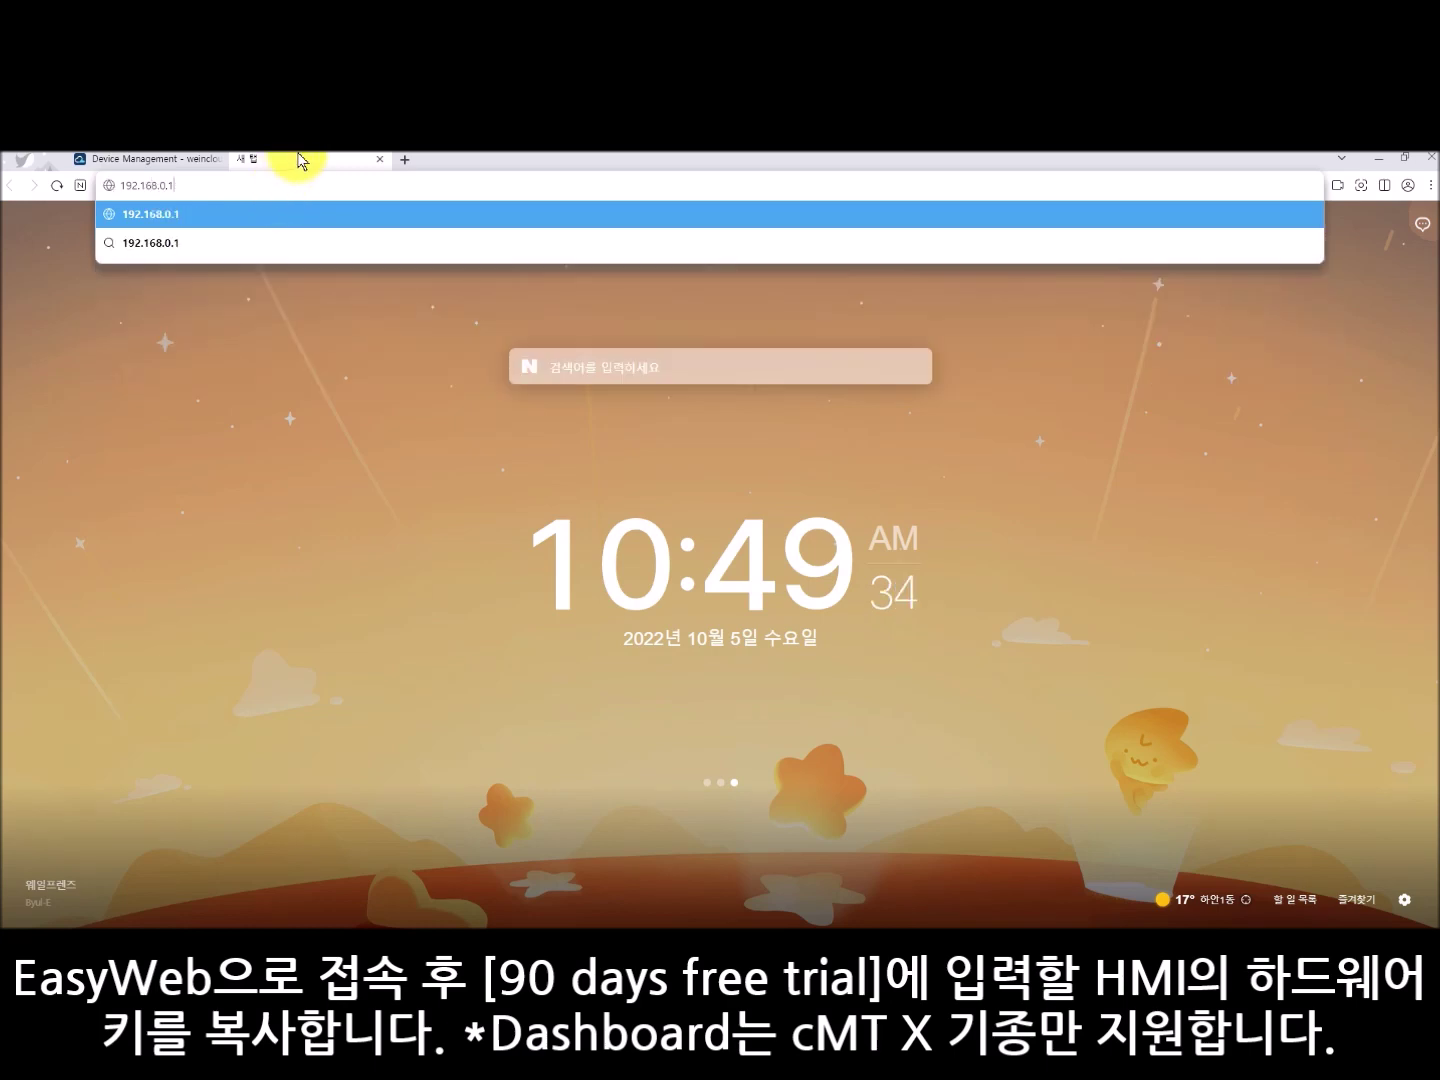
{"action": "type", "text": "97"}
- Load 192.168.0.197 and log in to the HMI's EasyWeb with the admin password
{"action": "key", "text": "Return"}
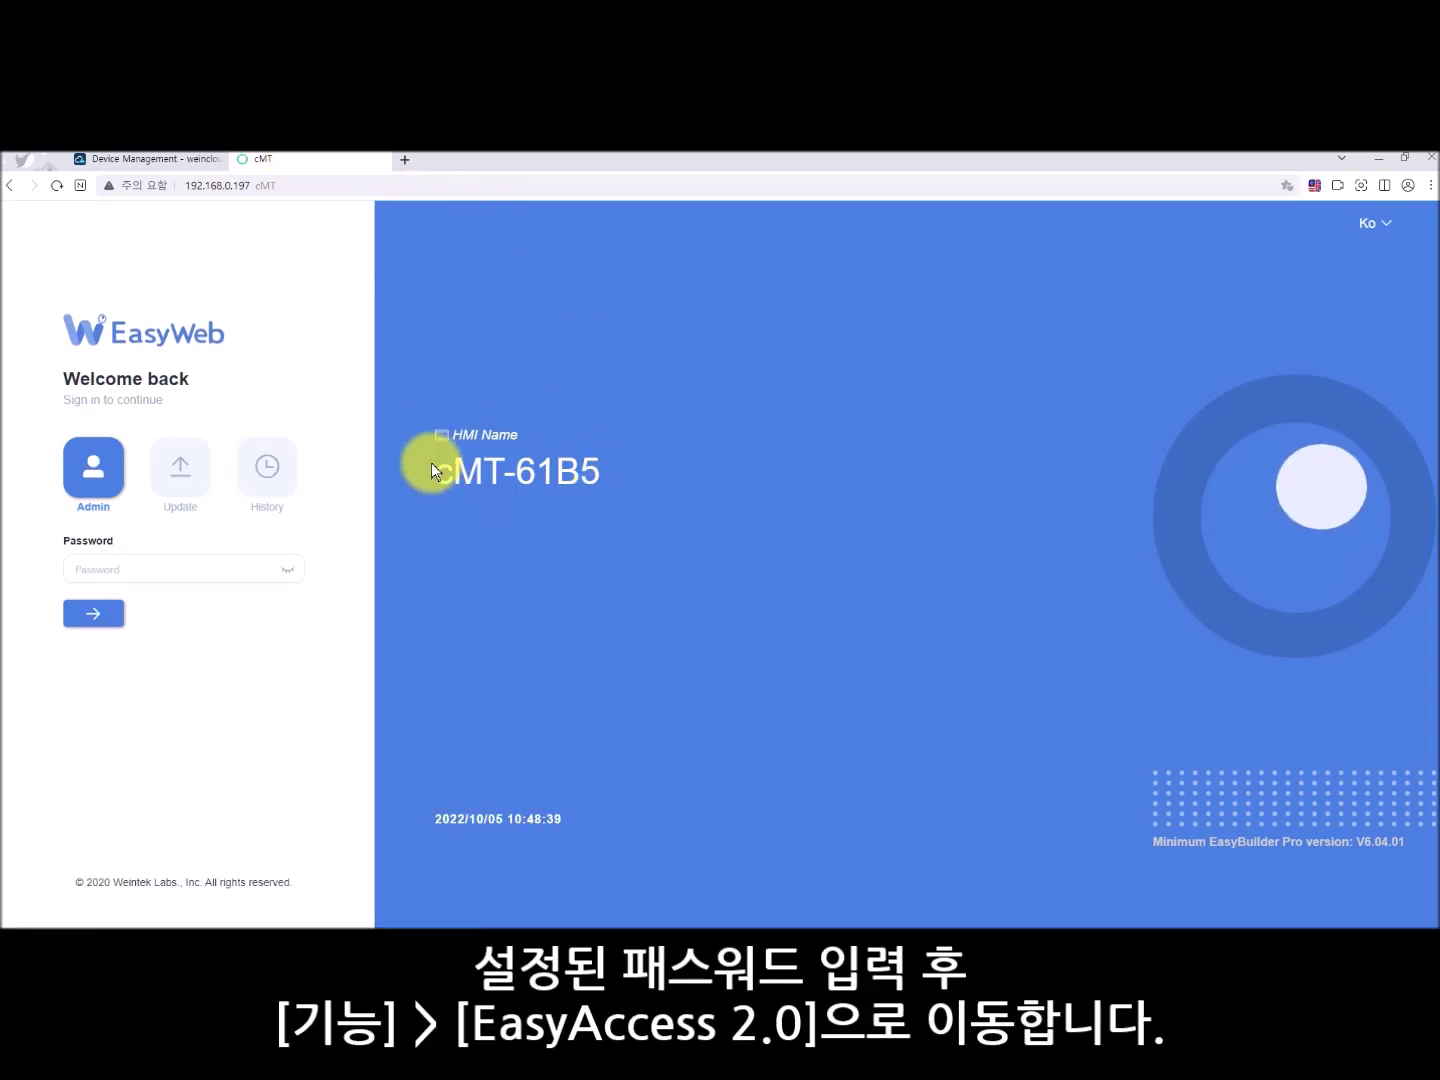
{"action": "left_click", "coordinate": [211, 568]}
{"action": "type", "text": "111111"}
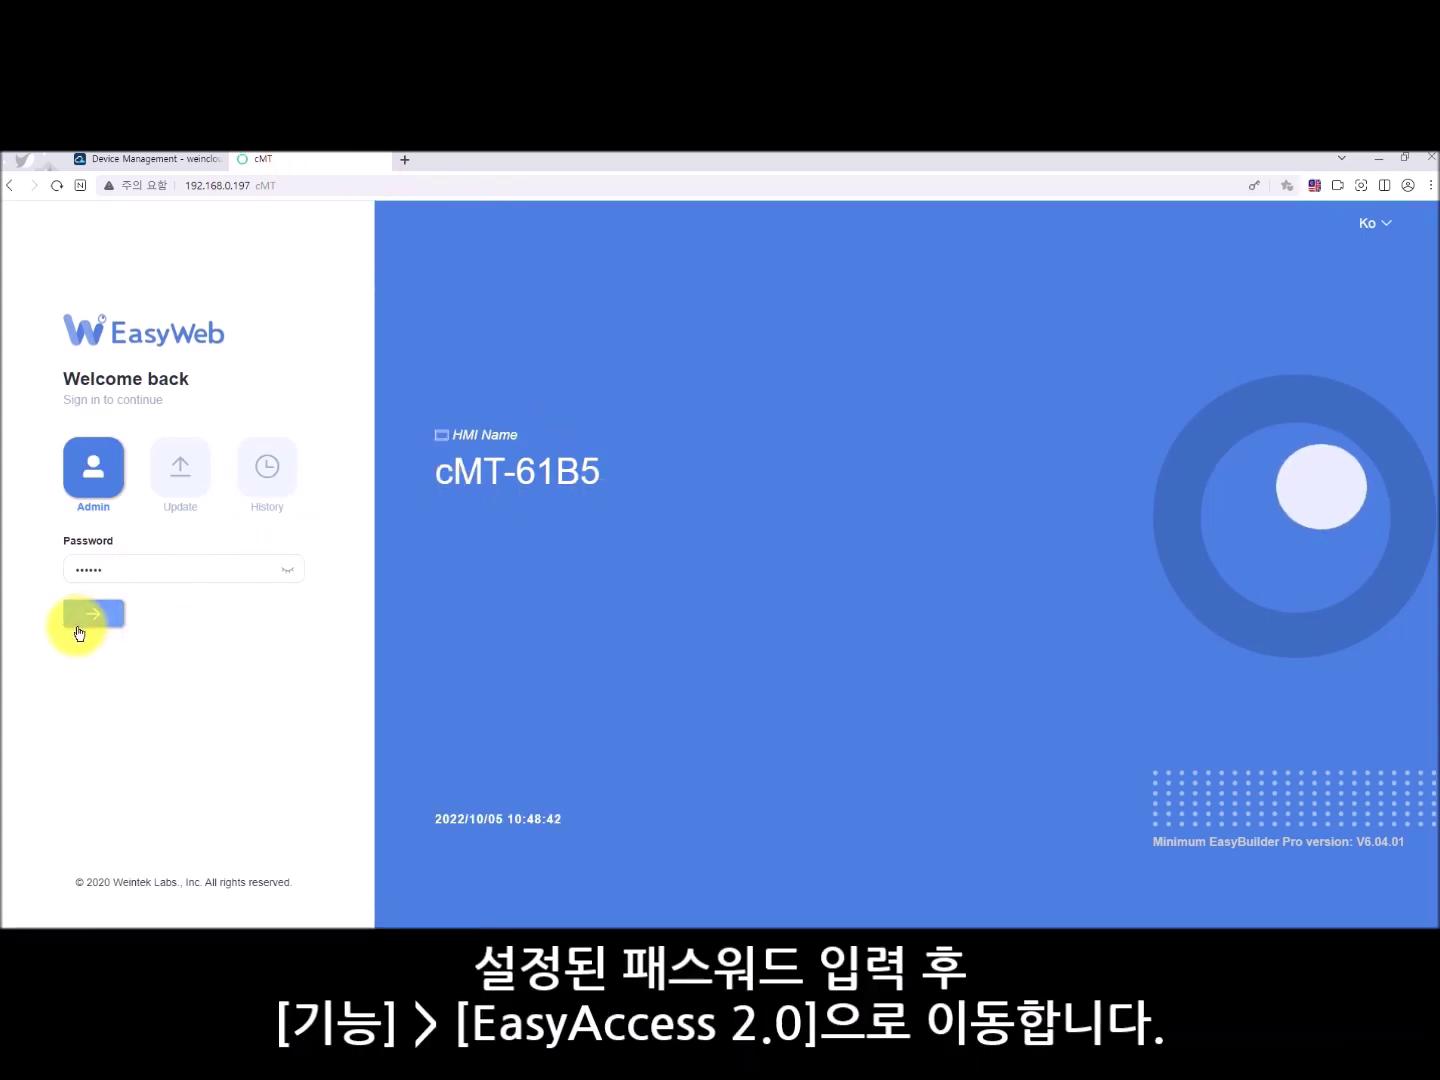
{"action": "left_click", "coordinate": [79, 620]}
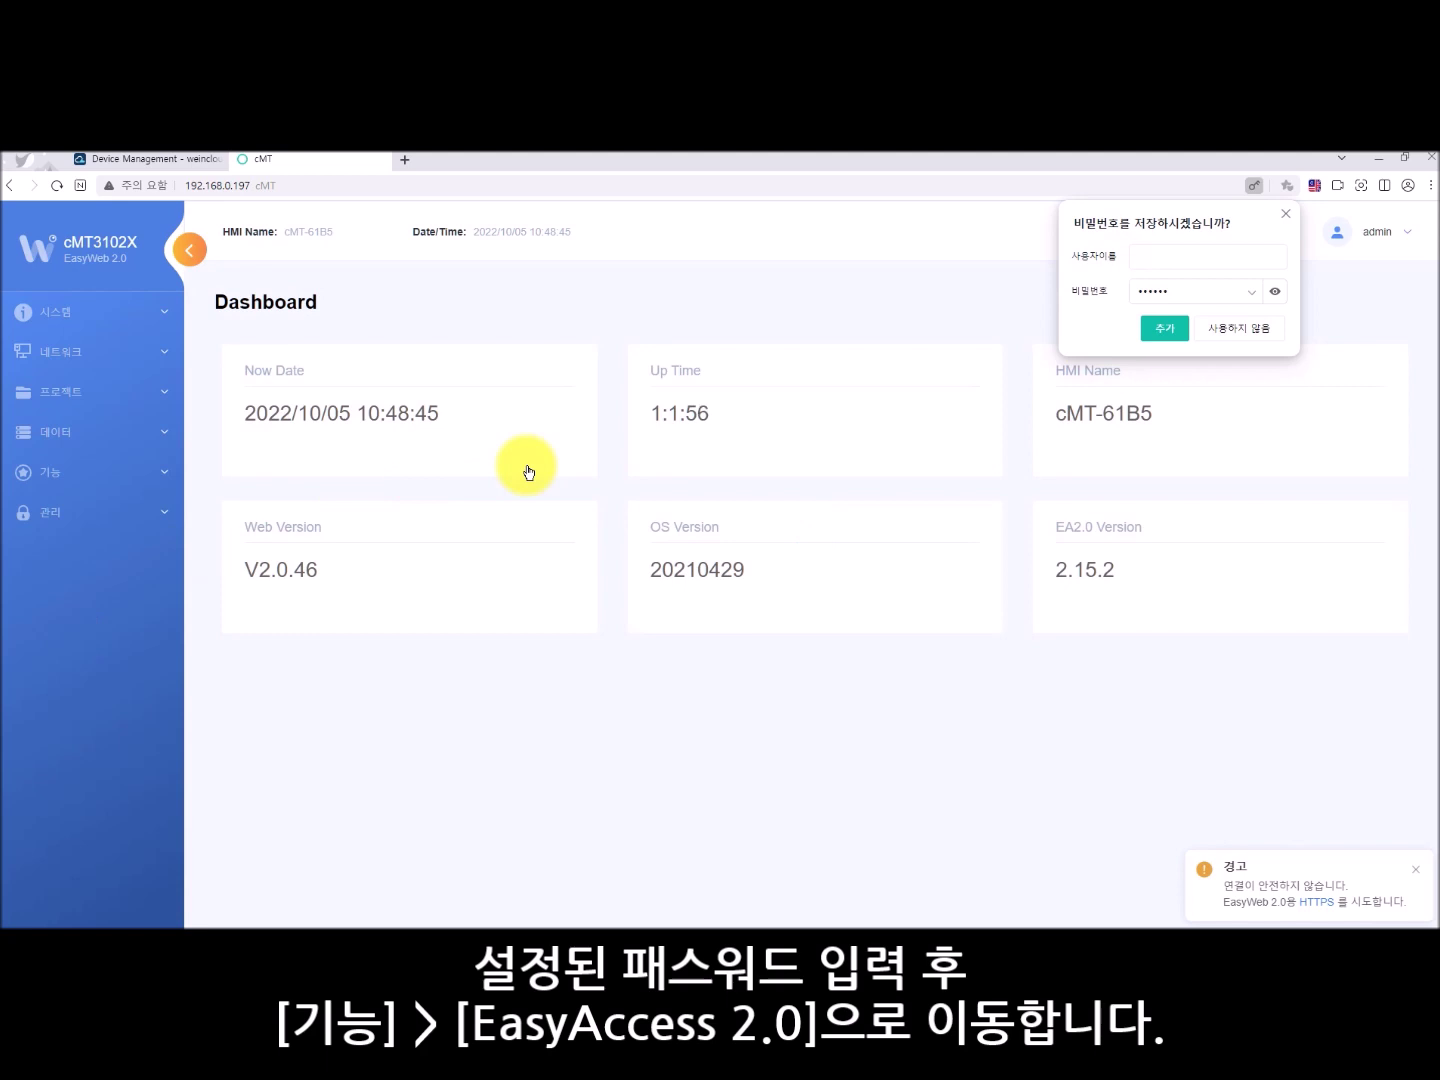
- Open the EasyAccess 2.0 page under the functions menu and select the HMI's hardware key
{"action": "left_click", "coordinate": [137, 473]}
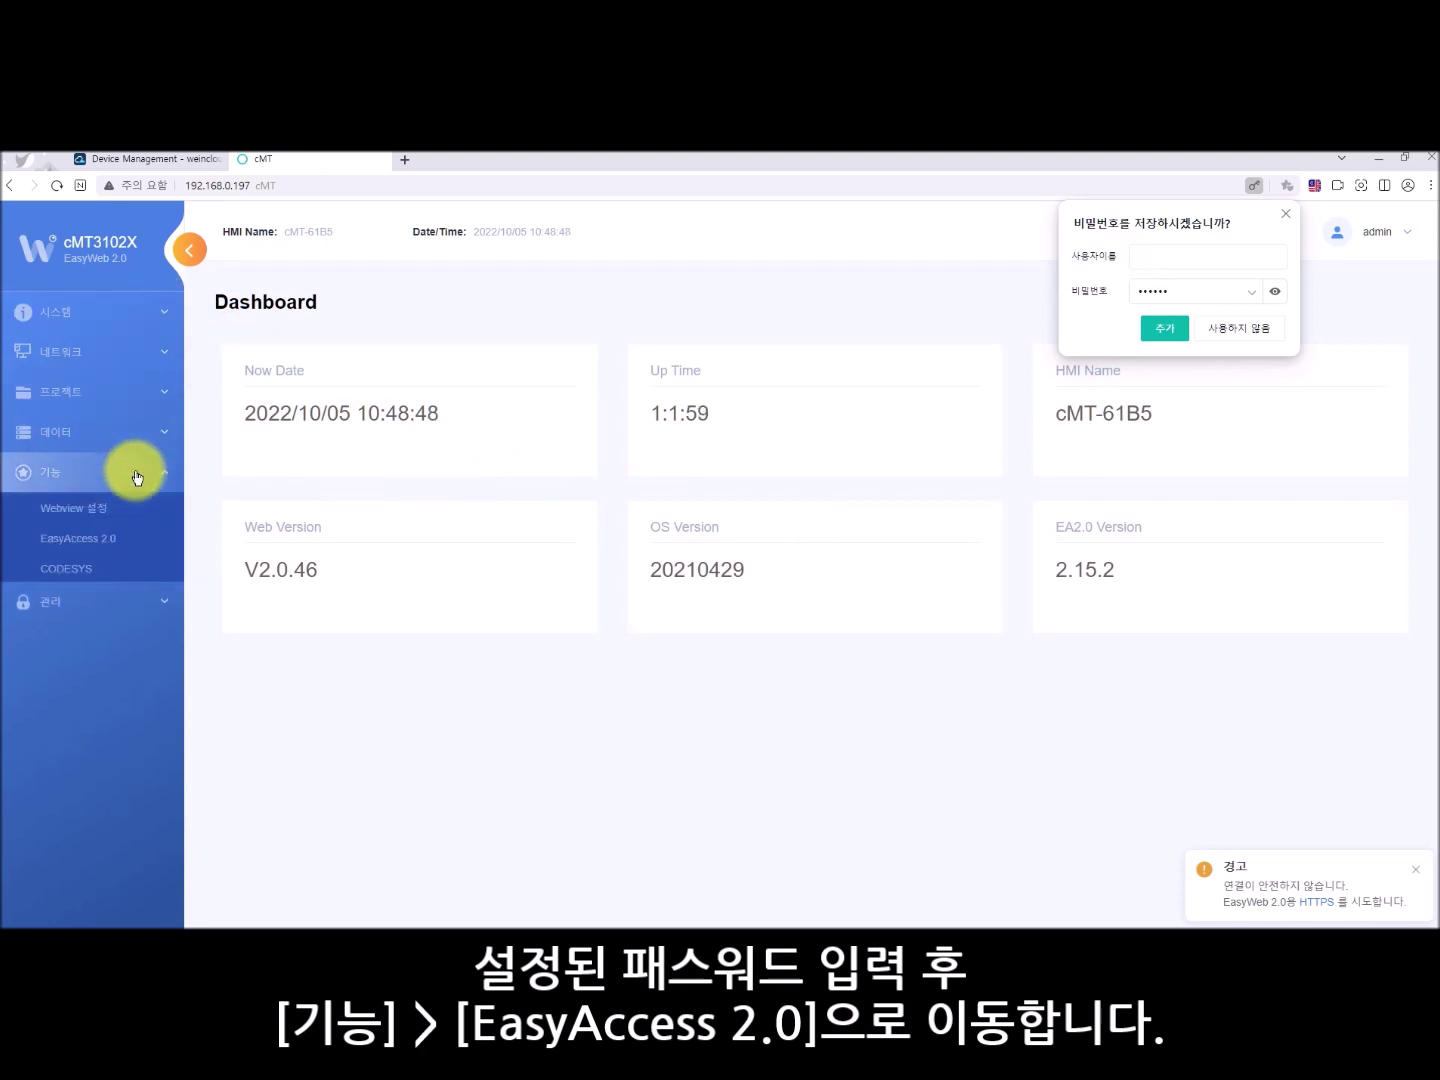
{"action": "left_click", "coordinate": [119, 539]}
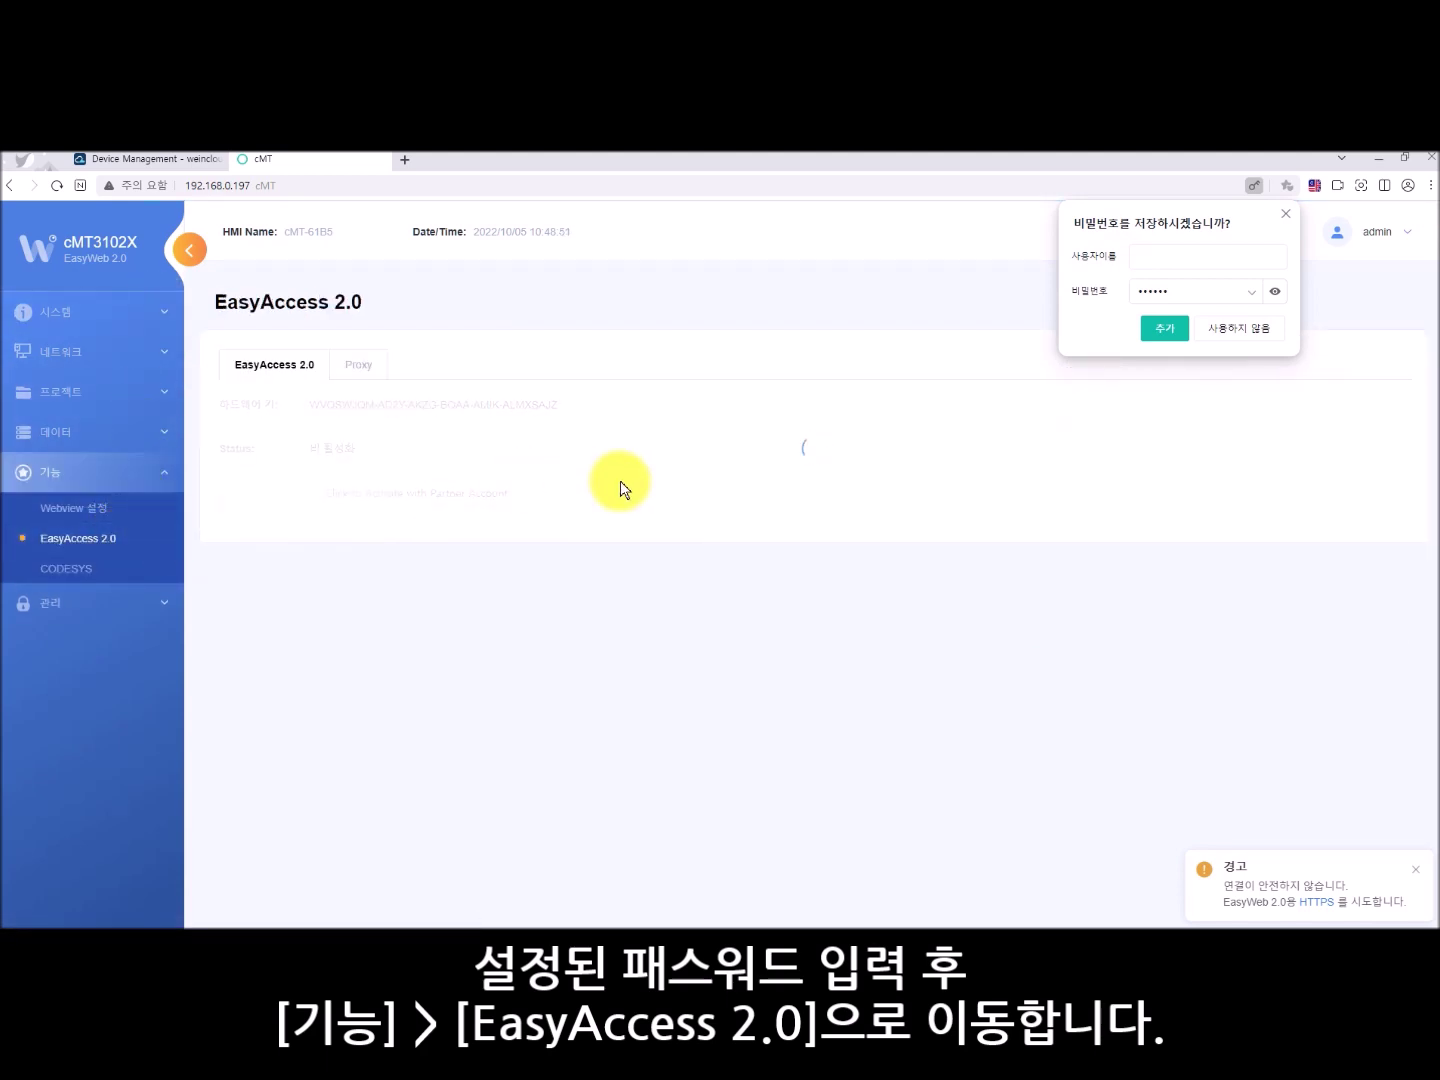
{"action": "left_click", "coordinate": [1205, 329]}
{"action": "left_click_drag", "start_coordinate": [575, 413], "coordinate": [305, 406]}
{"action": "key", "text": "ctrl+c"}
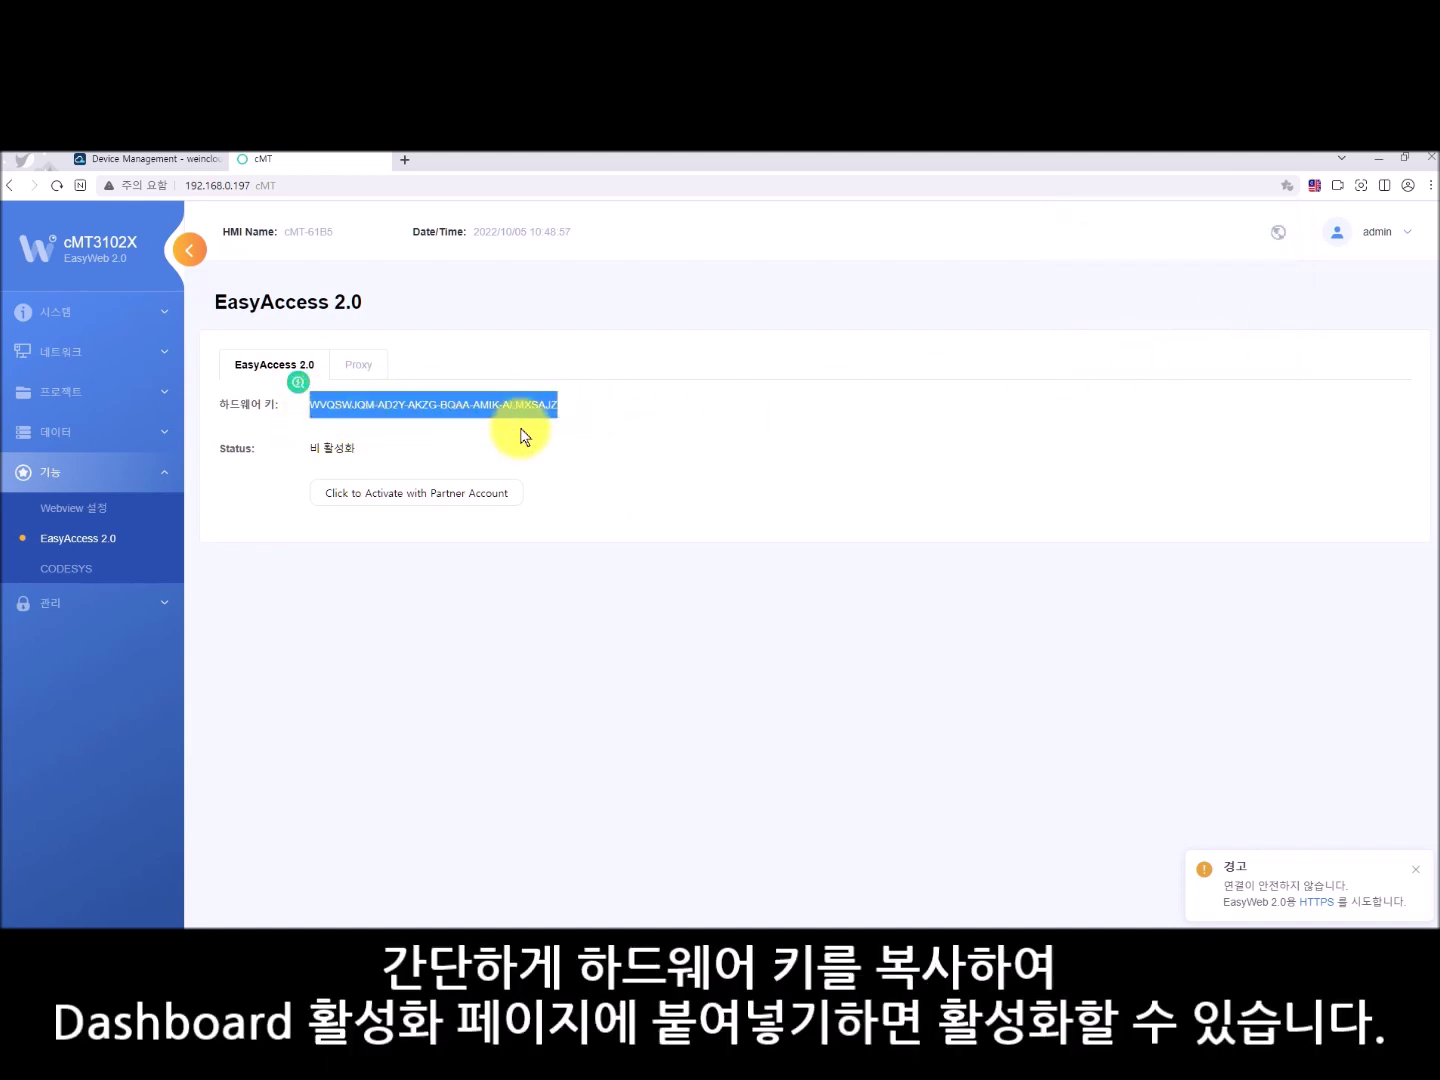
{"action": "left_click", "coordinate": [581, 428]}
- Back in Weincloud, choose the 90 days free trial and paste the HMI's hardware key
{"action": "left_click", "coordinate": [177, 166]}
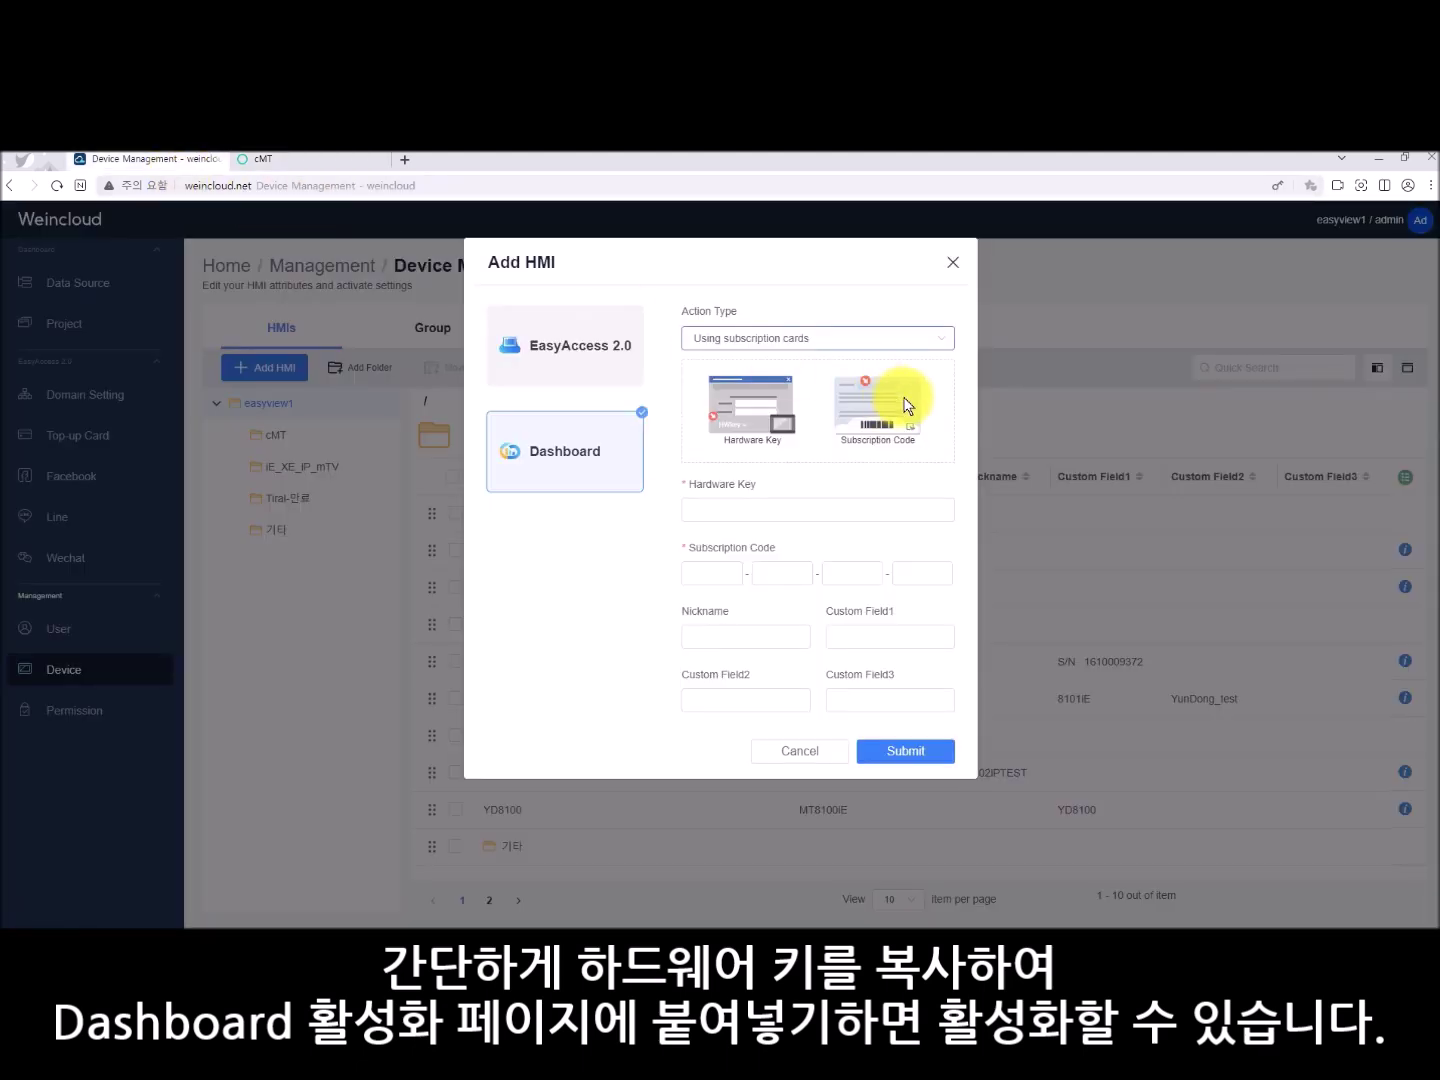
{"action": "left_click", "coordinate": [926, 342]}
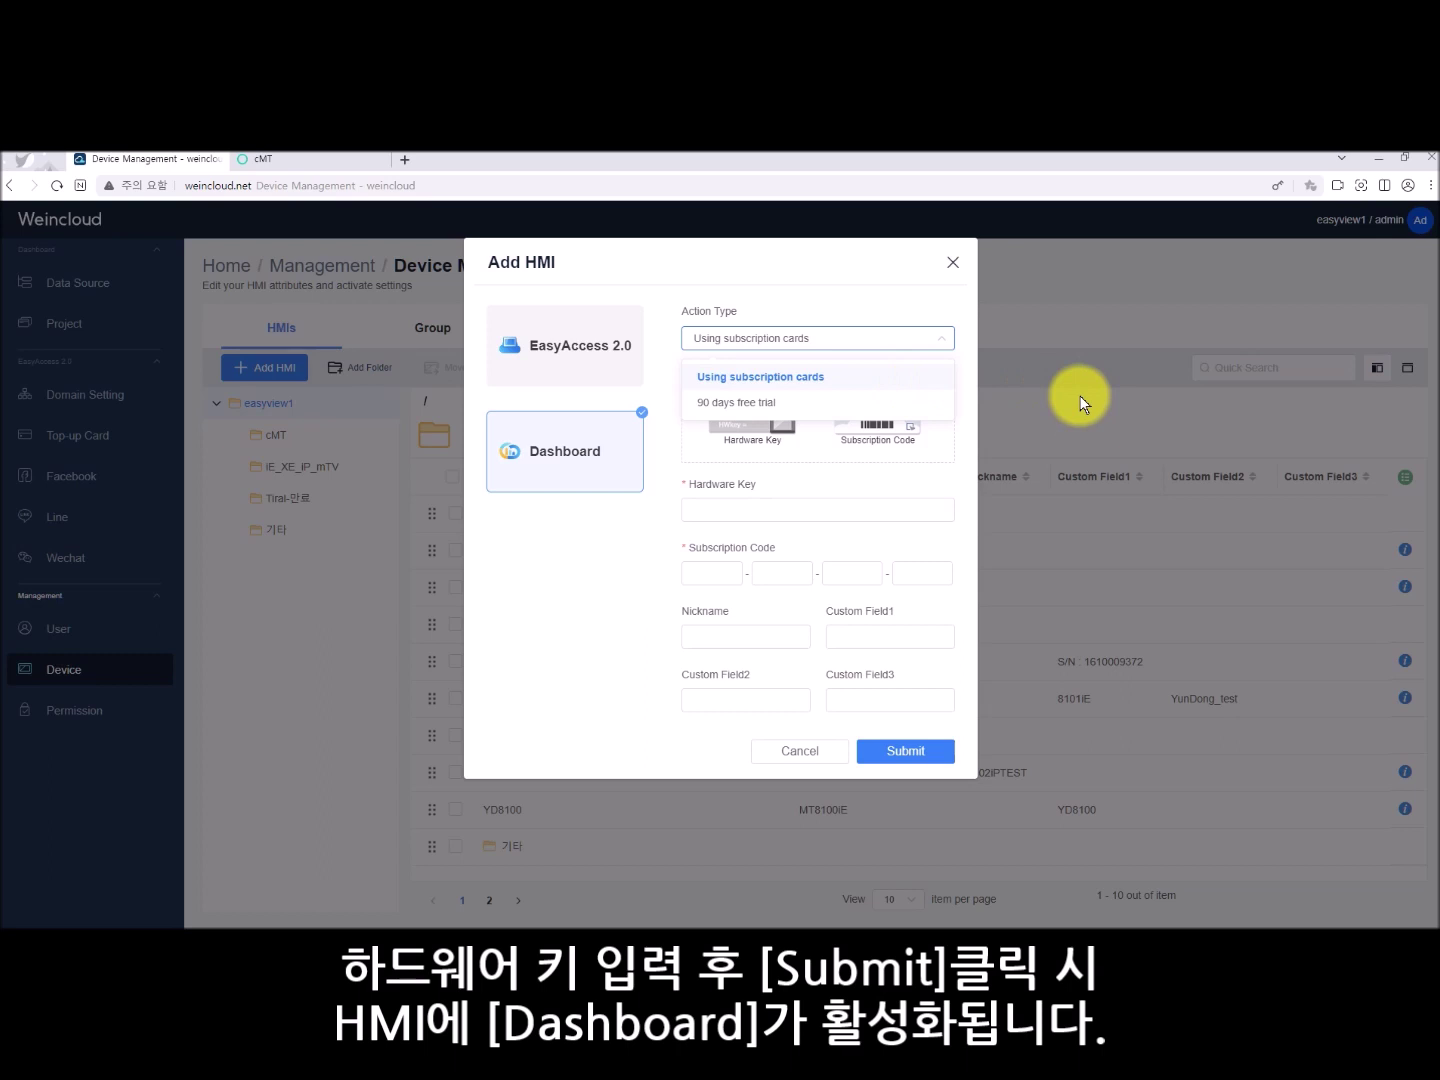
{"action": "left_click", "coordinate": [894, 402]}
{"action": "left_click", "coordinate": [910, 469]}
{"action": "key", "text": "ctrl+v"}
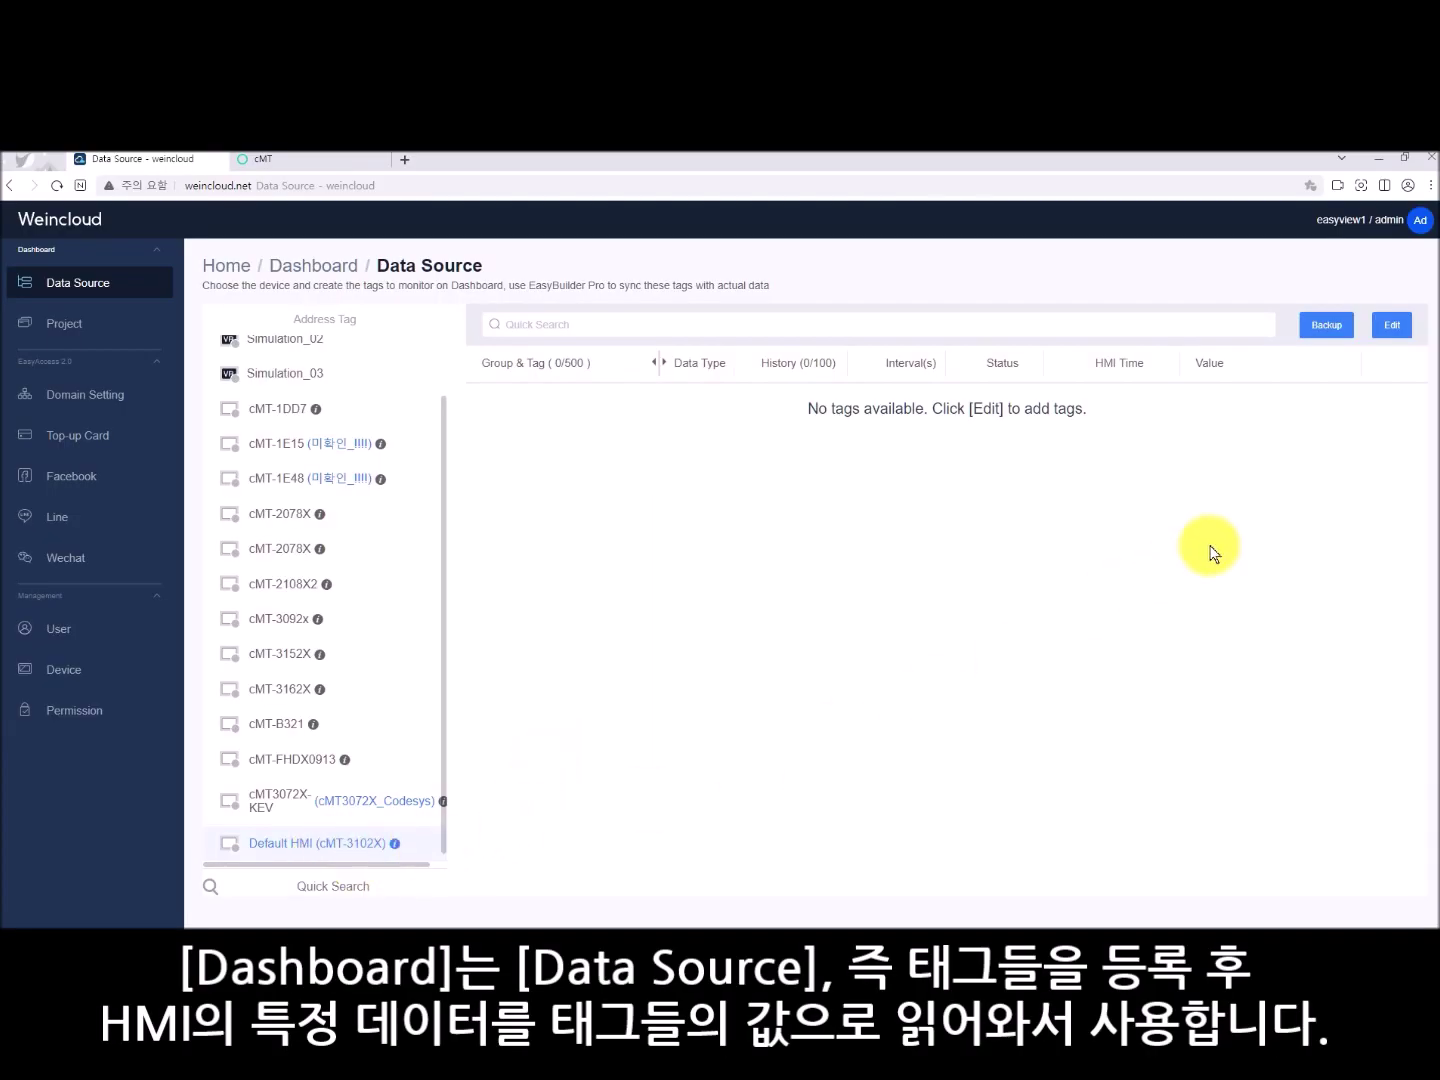
- Add two tags to the HMI's data source and make the first one tag.bool of type Boolean
{"action": "left_click", "coordinate": [1392, 325]}
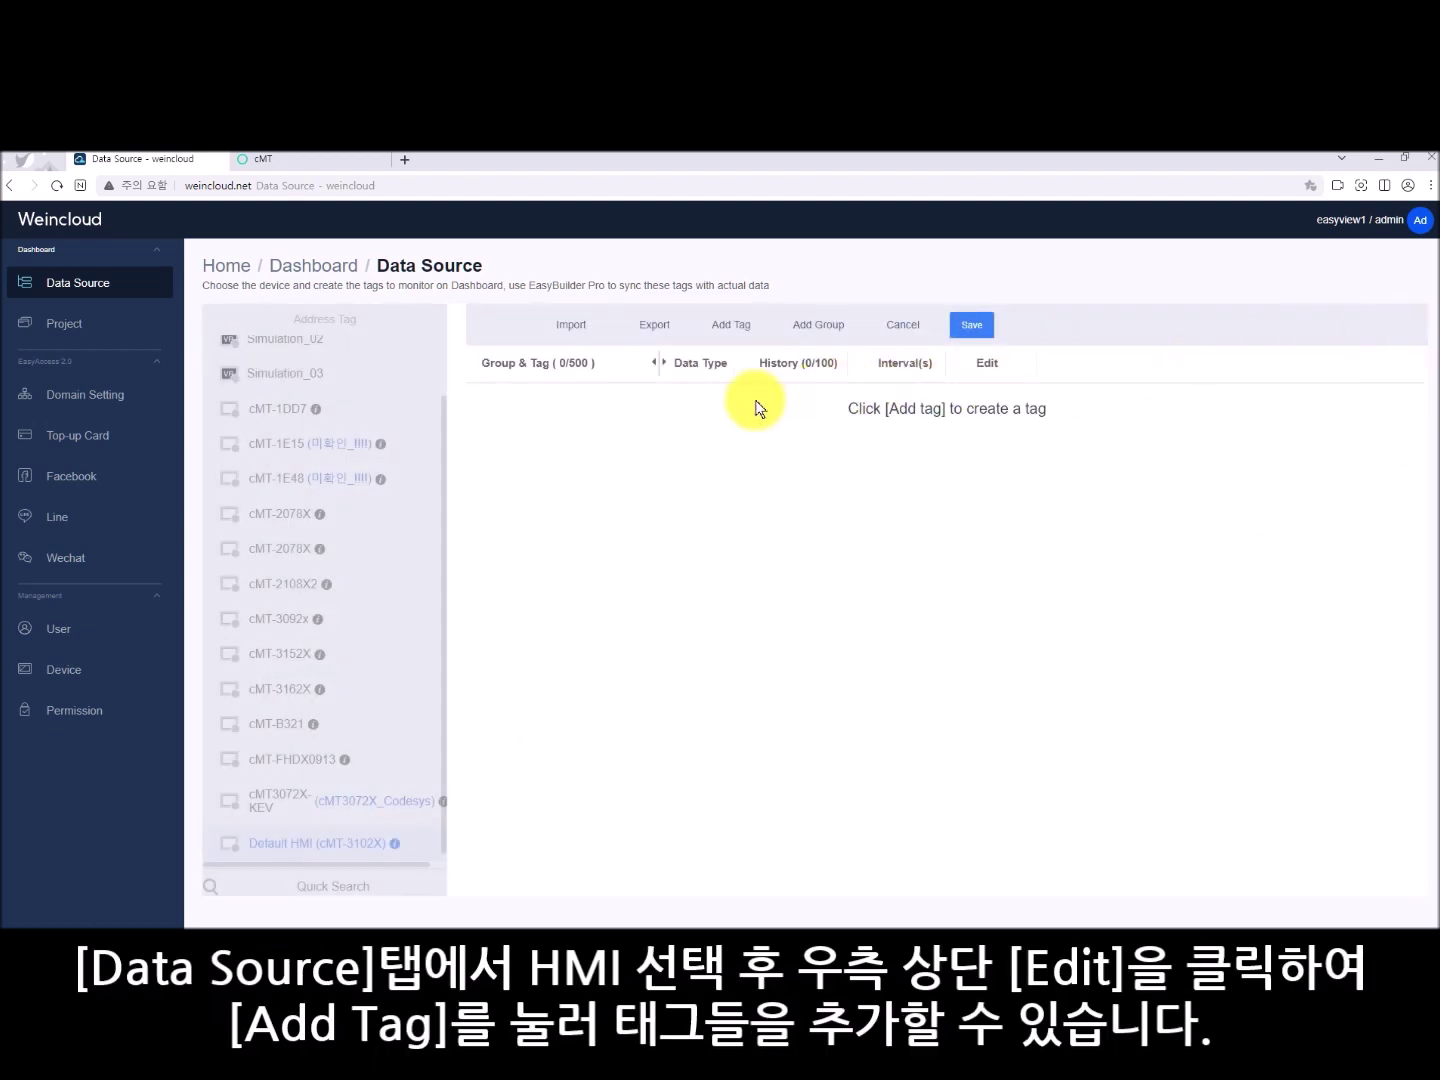
{"action": "left_click", "coordinate": [737, 336]}
{"action": "left_click", "coordinate": [736, 337]}
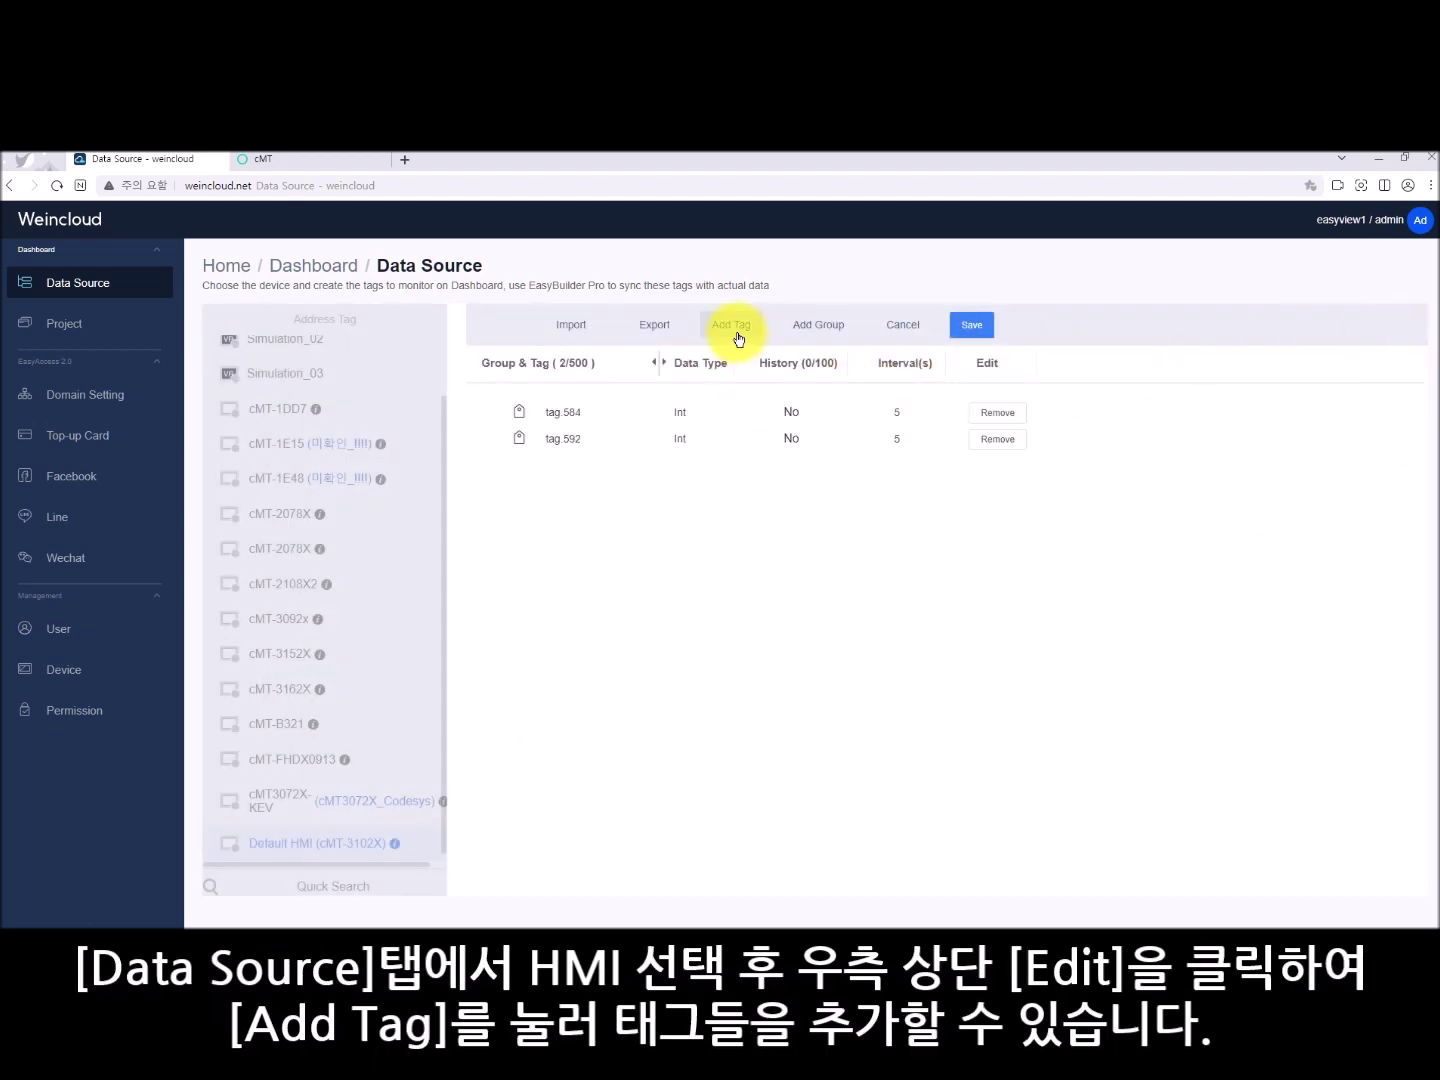
{"action": "left_click", "coordinate": [599, 413]}
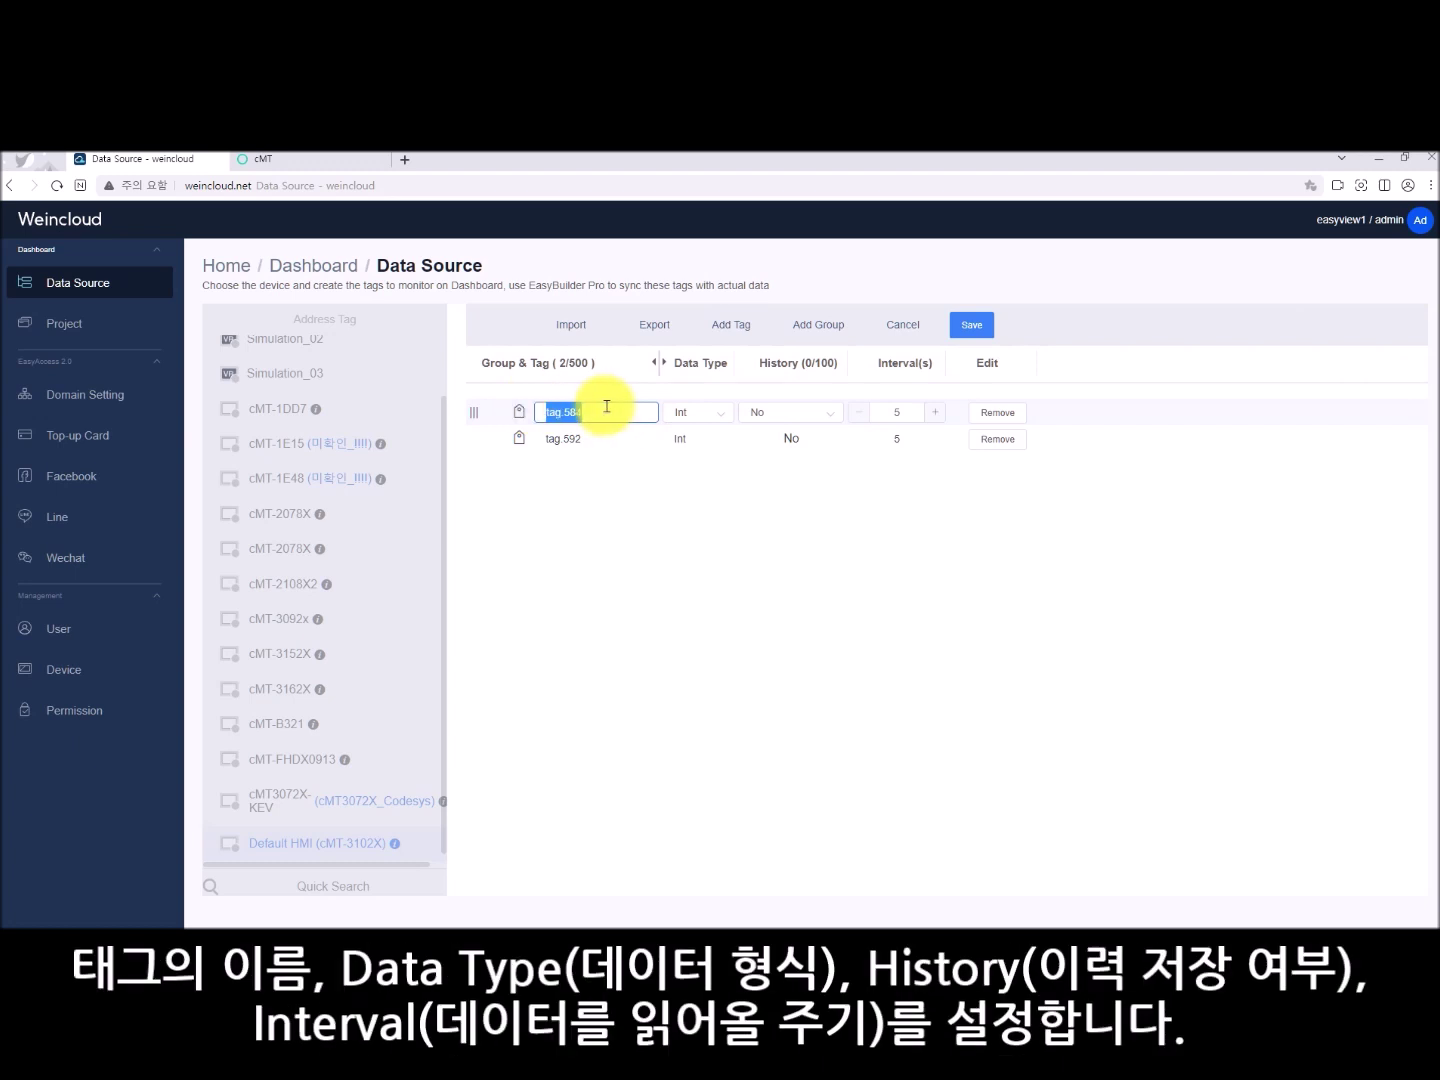
{"action": "left_click_drag", "start_coordinate": [563, 411], "coordinate": [618, 408]}
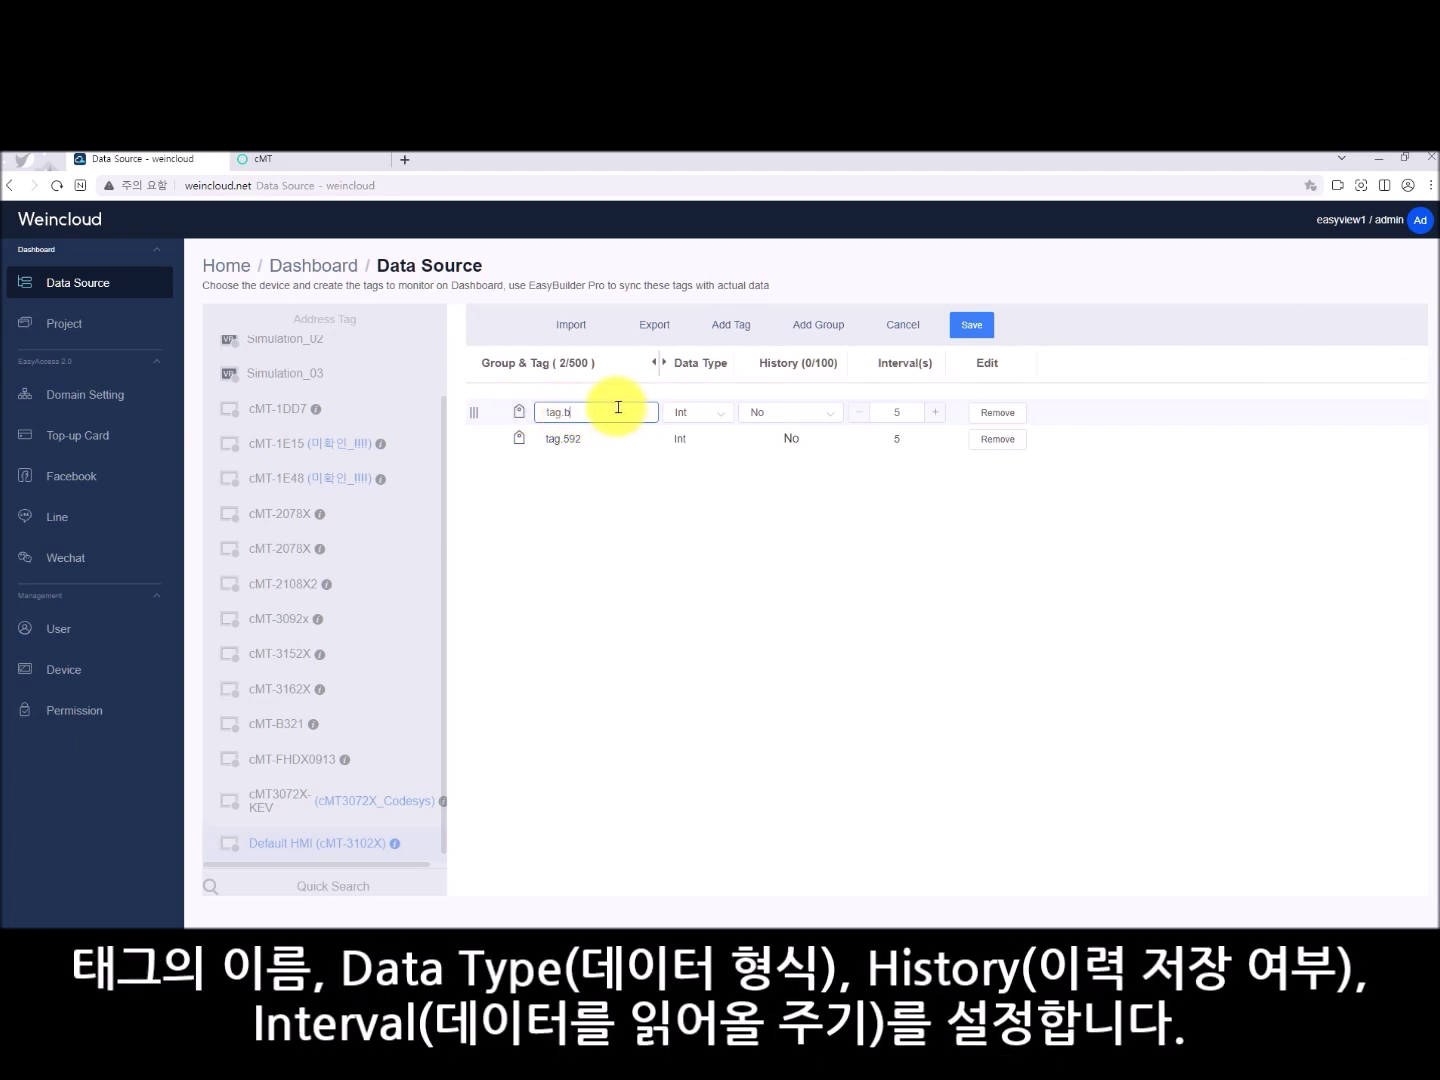
{"action": "type", "text": "bool"}
{"action": "left_click", "coordinate": [692, 412]}
{"action": "left_click", "coordinate": [705, 456]}
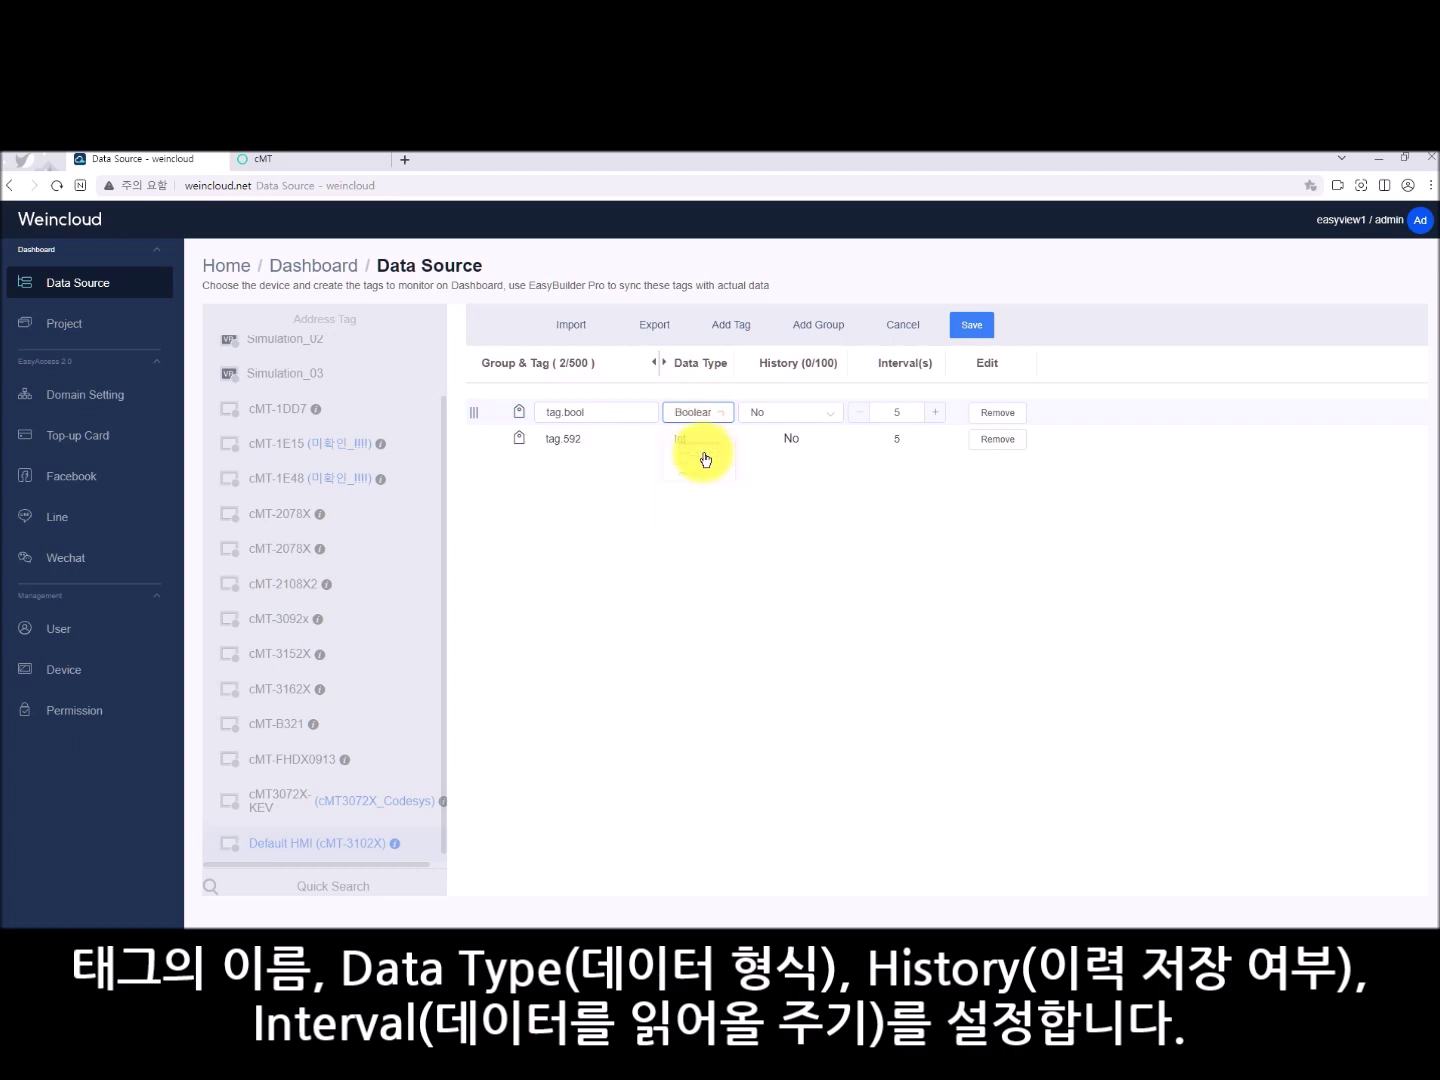
- Rename the second tag to tag.int with history recording on, and save the tag list
{"action": "left_click", "coordinate": [620, 440]}
{"action": "left_click_drag", "start_coordinate": [568, 439], "coordinate": [627, 437]}
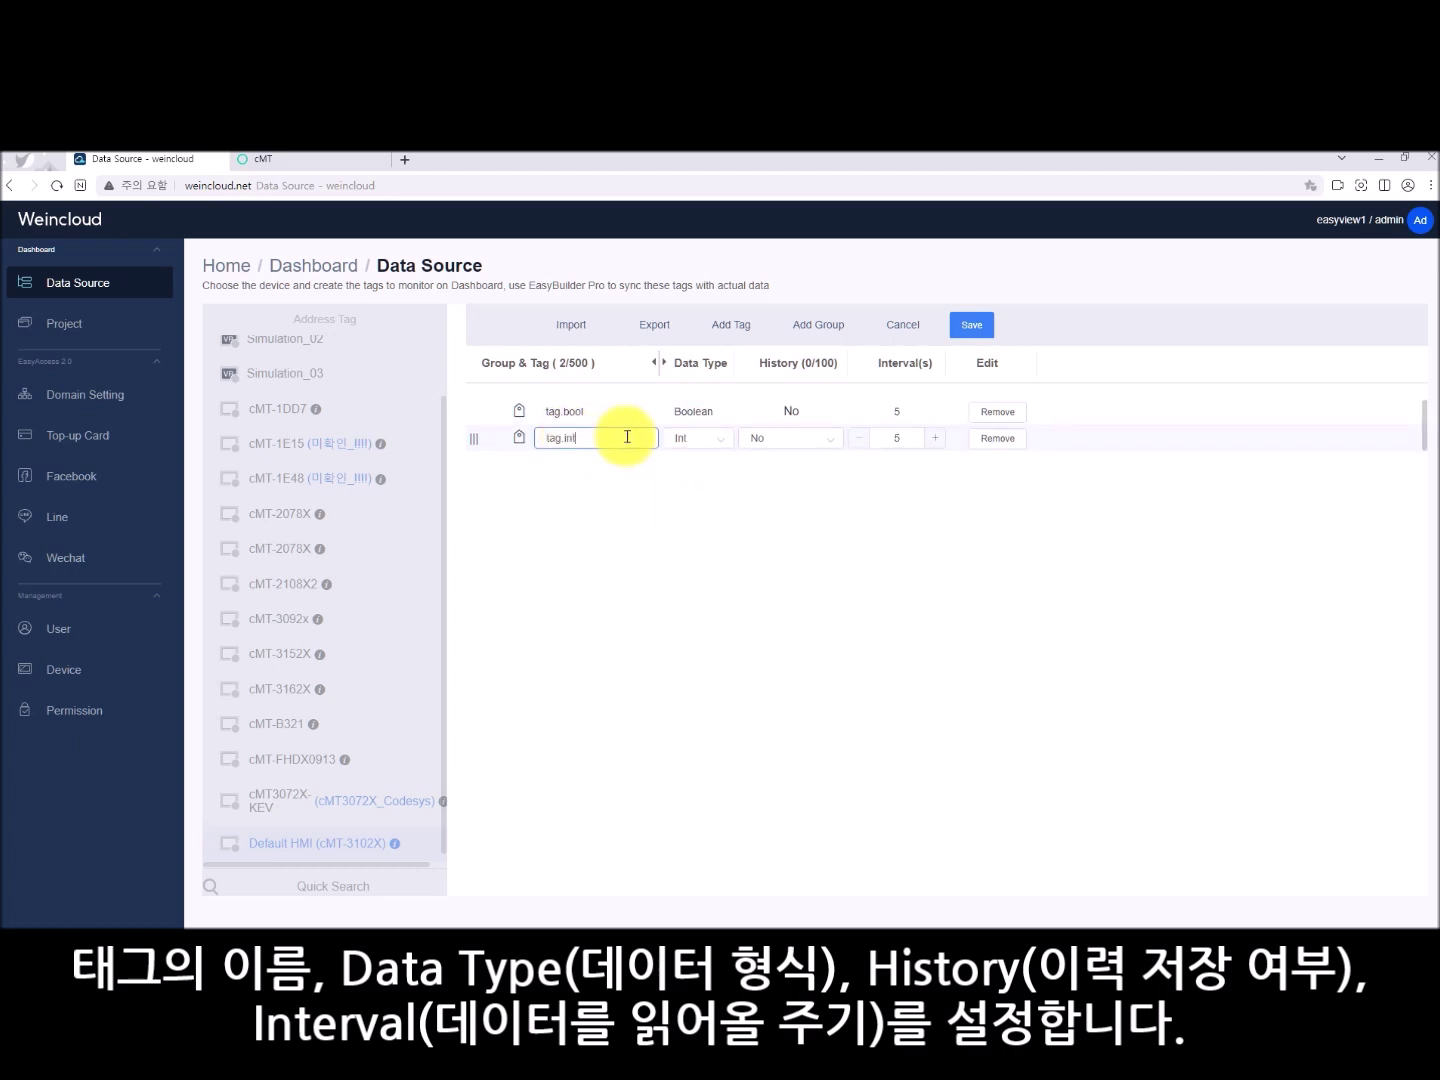
{"action": "type", "text": "int"}
{"action": "left_click", "coordinate": [792, 439]}
{"action": "left_click", "coordinate": [777, 485]}
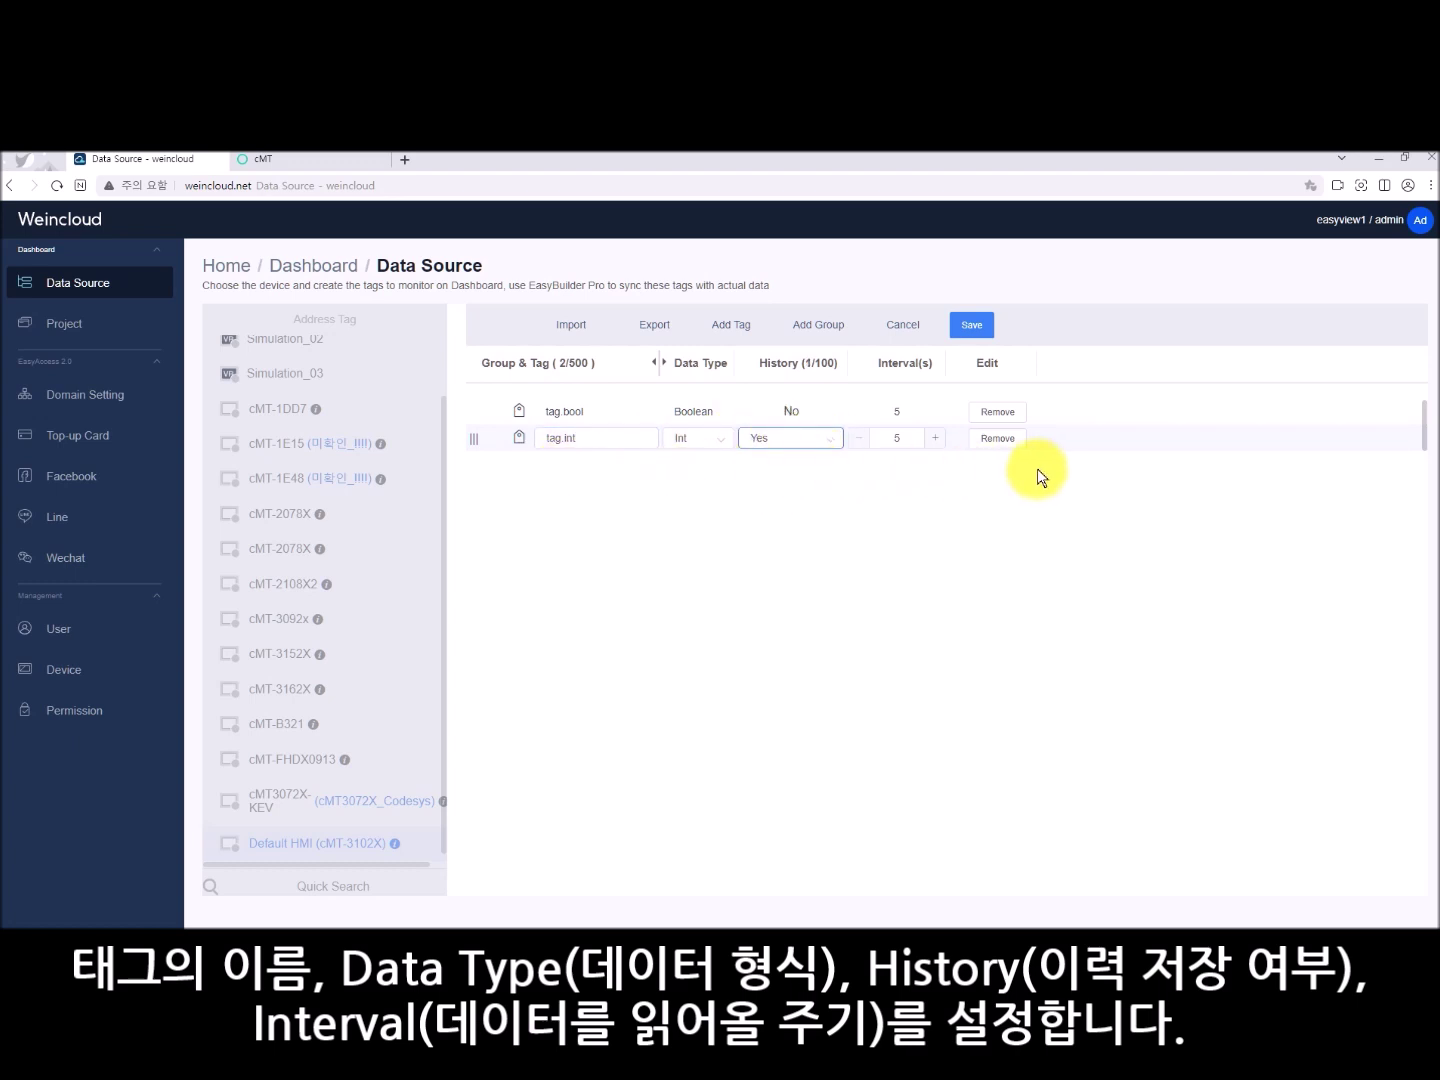
{"action": "left_click", "coordinate": [971, 325]}
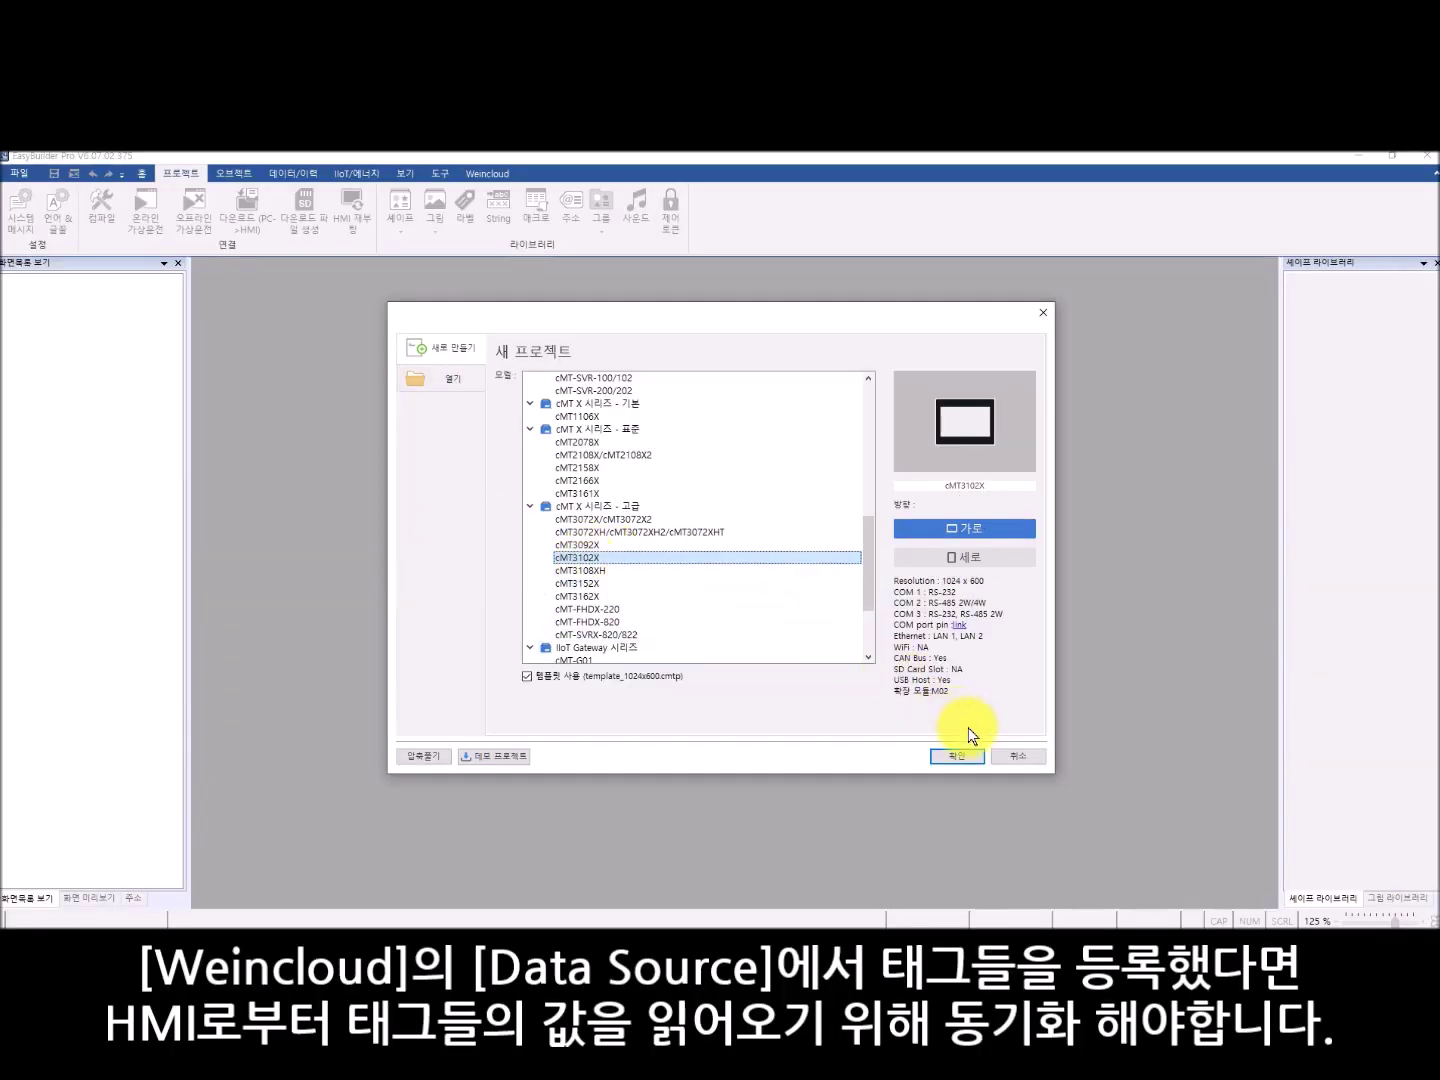
- Create the cMT3102X project EBProject5 and accept the system parameter settings
{"action": "left_click", "coordinate": [975, 752]}
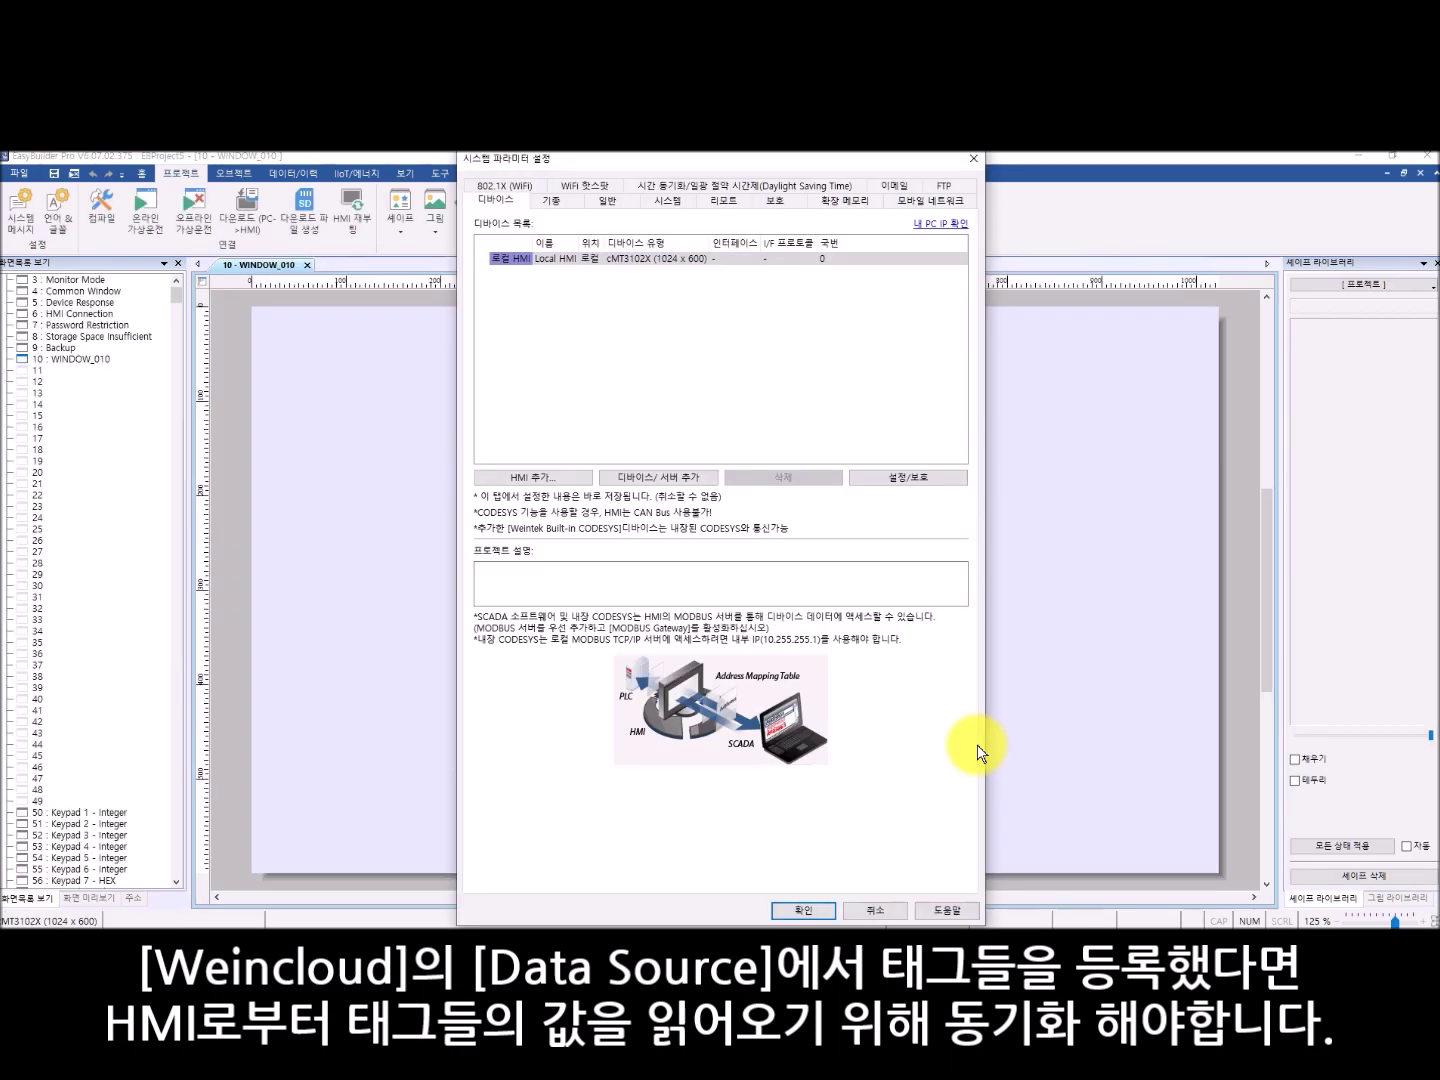
{"action": "left_click", "coordinate": [982, 158]}
{"action": "left_click", "coordinate": [488, 174]}
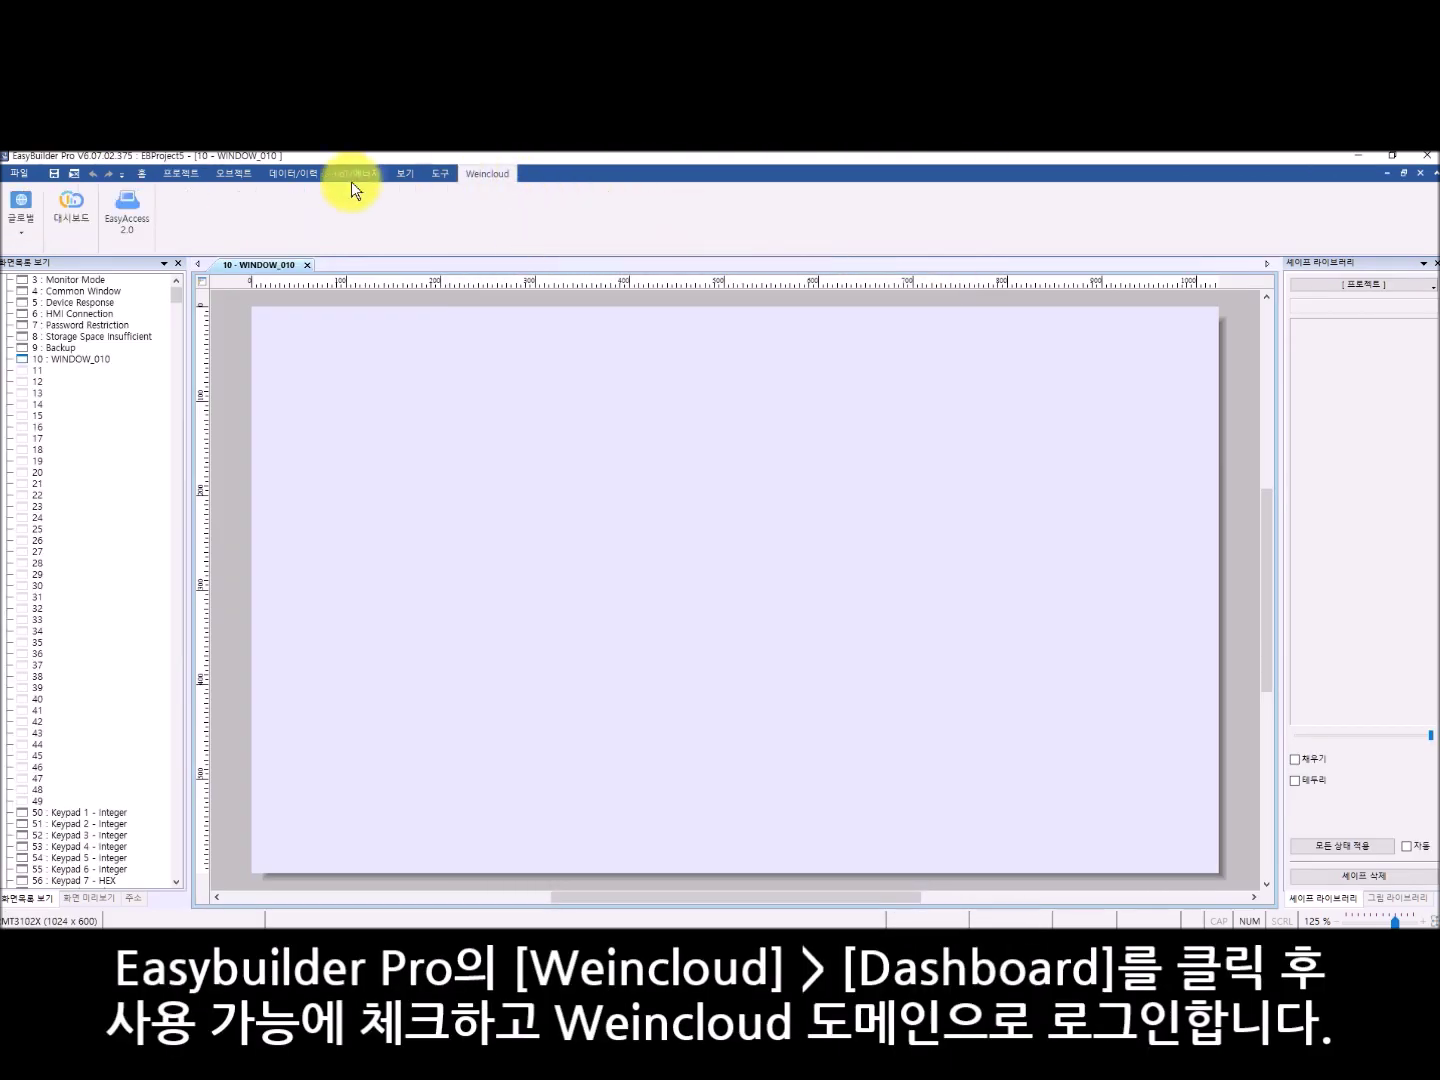
- Enable the Weincloud dashboard and log in to domain easyview1 with the account password
{"action": "left_click", "coordinate": [71, 205]}
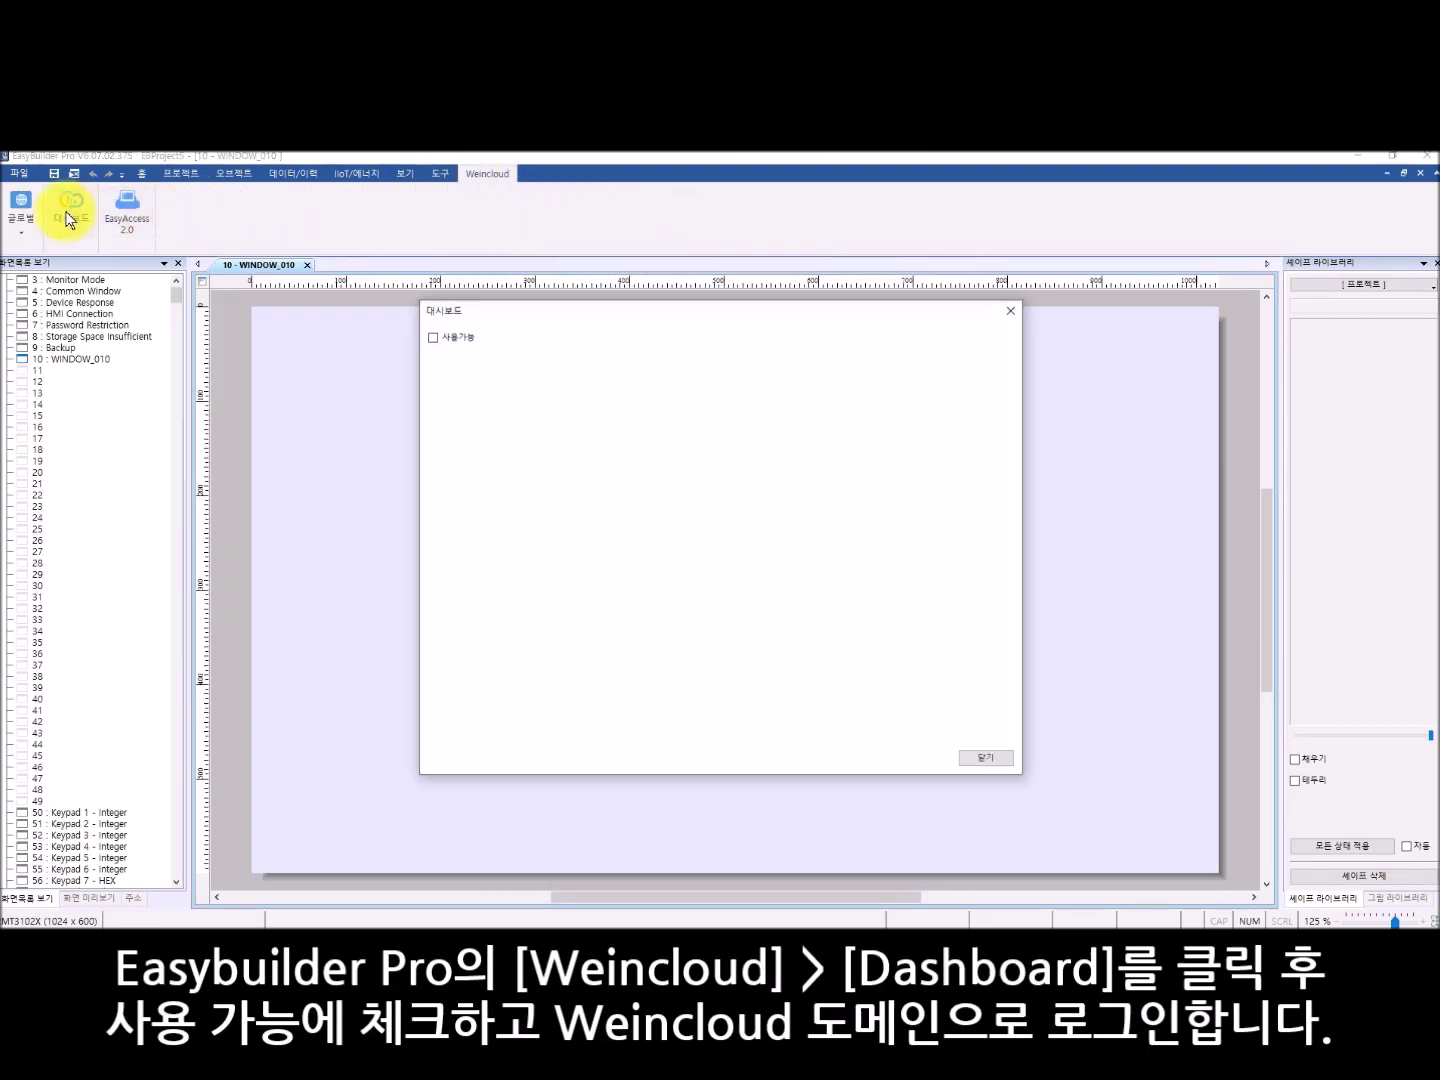
{"action": "left_click", "coordinate": [445, 338]}
{"action": "left_click", "coordinate": [861, 401]}
{"action": "left_click", "coordinate": [739, 482]}
{"action": "type", "text": "easyview1"}
{"action": "left_click", "coordinate": [721, 499]}
{"action": "left_click", "coordinate": [717, 525]}
{"action": "type", "text": "•••"}
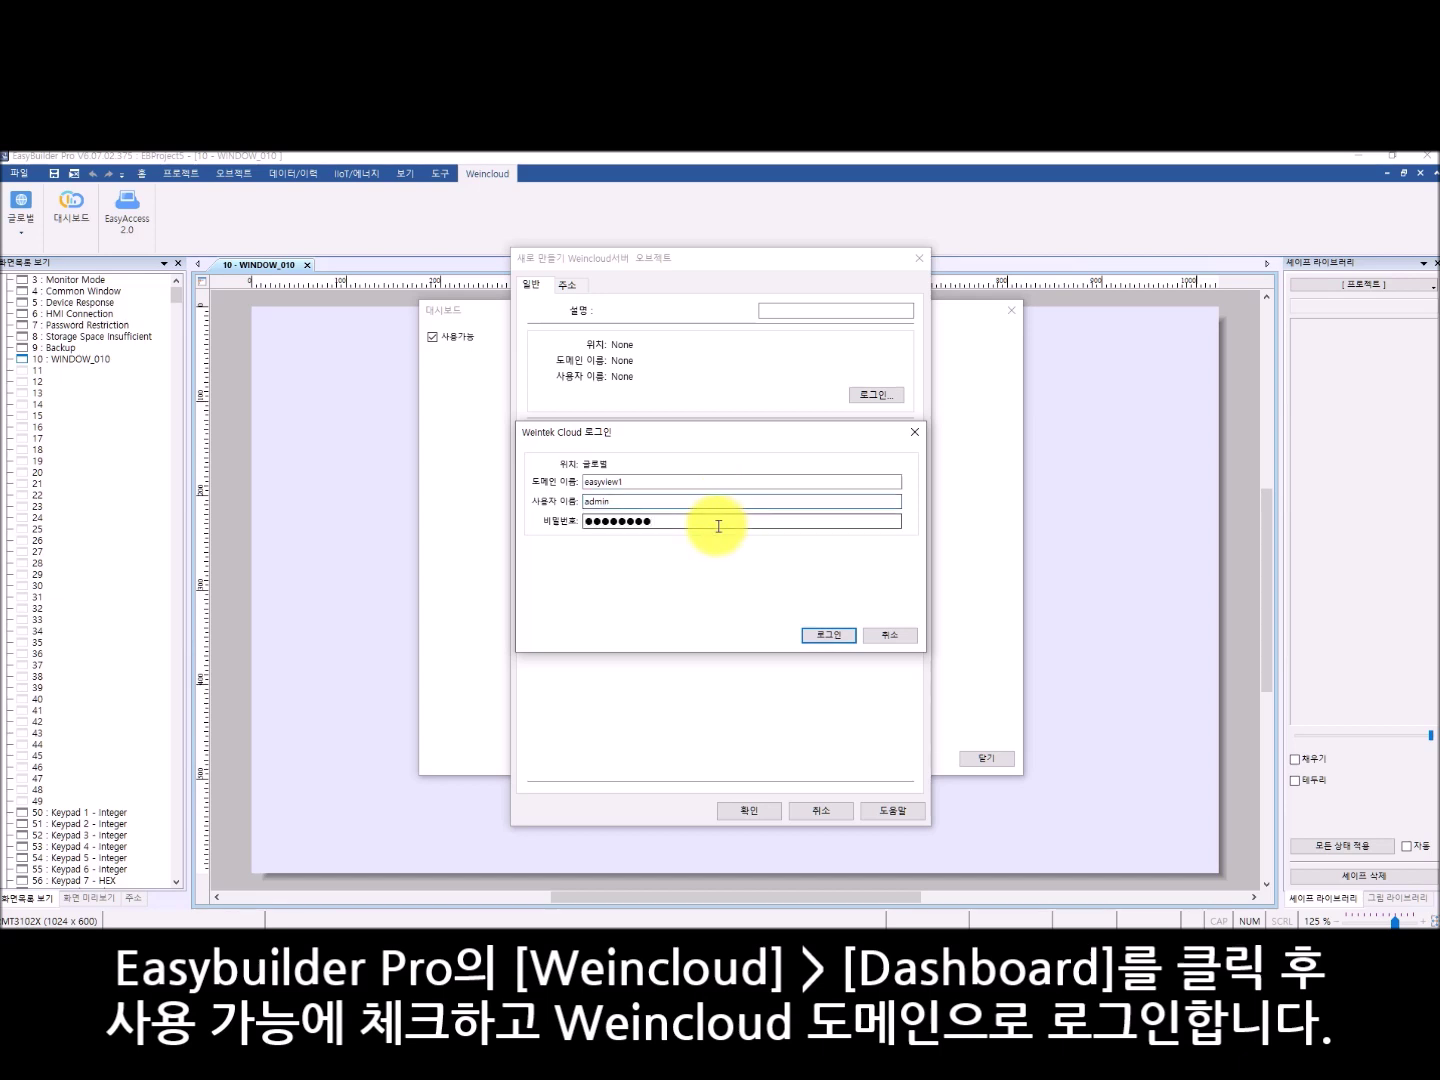
{"action": "left_click", "coordinate": [829, 635]}
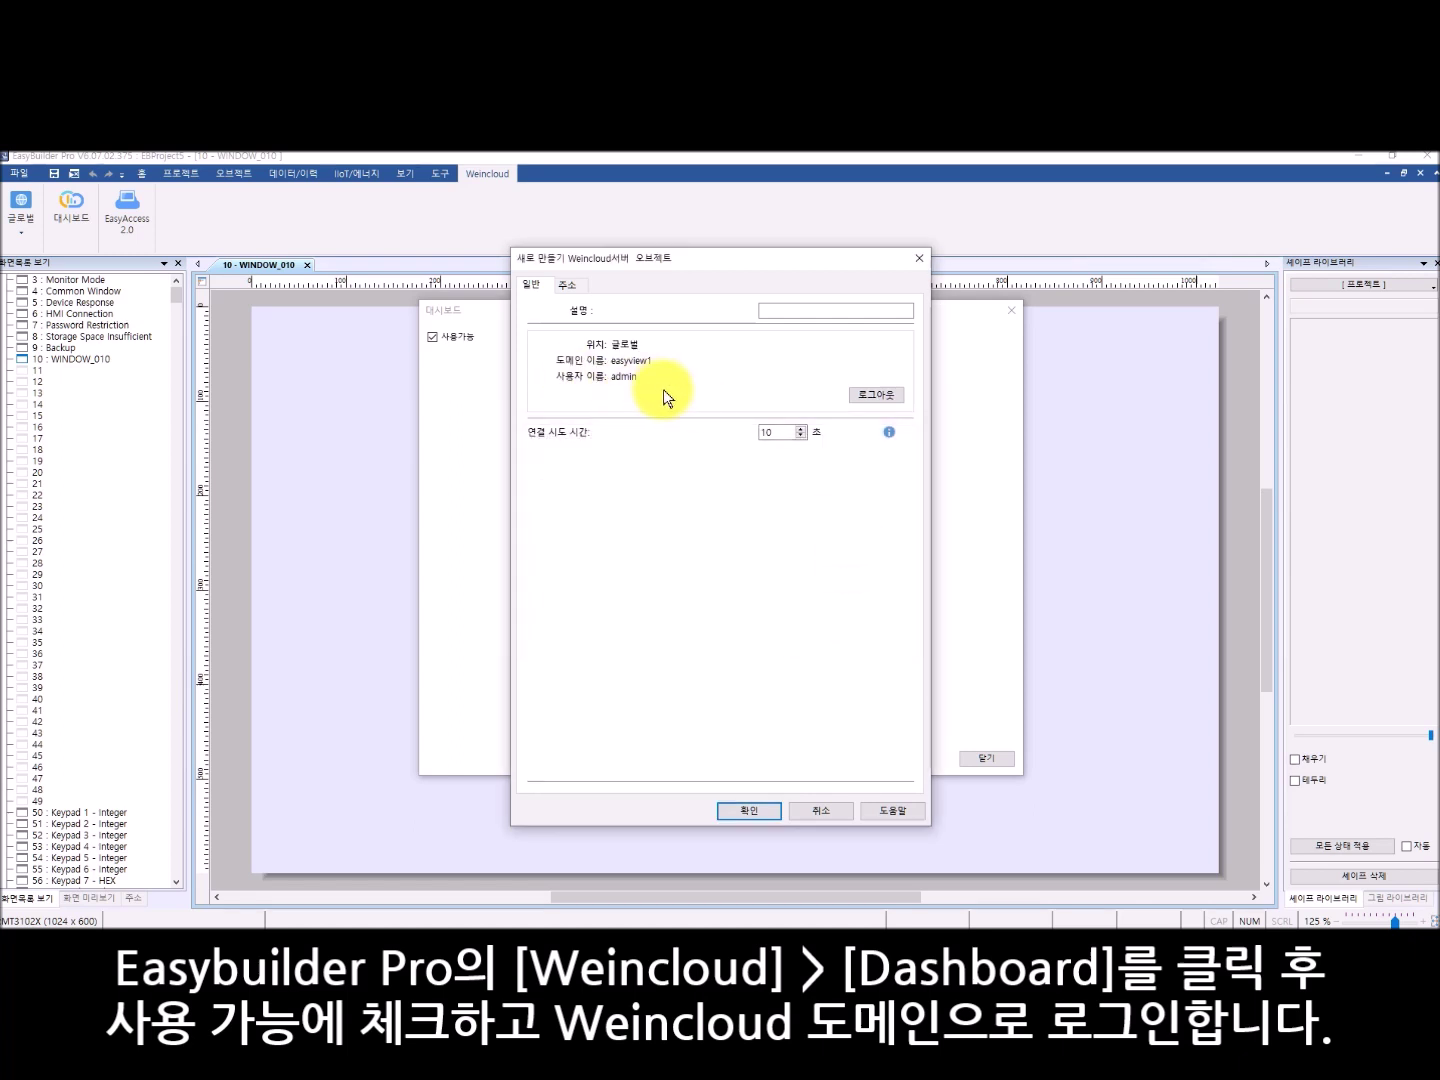
{"action": "left_click", "coordinate": [734, 811]}
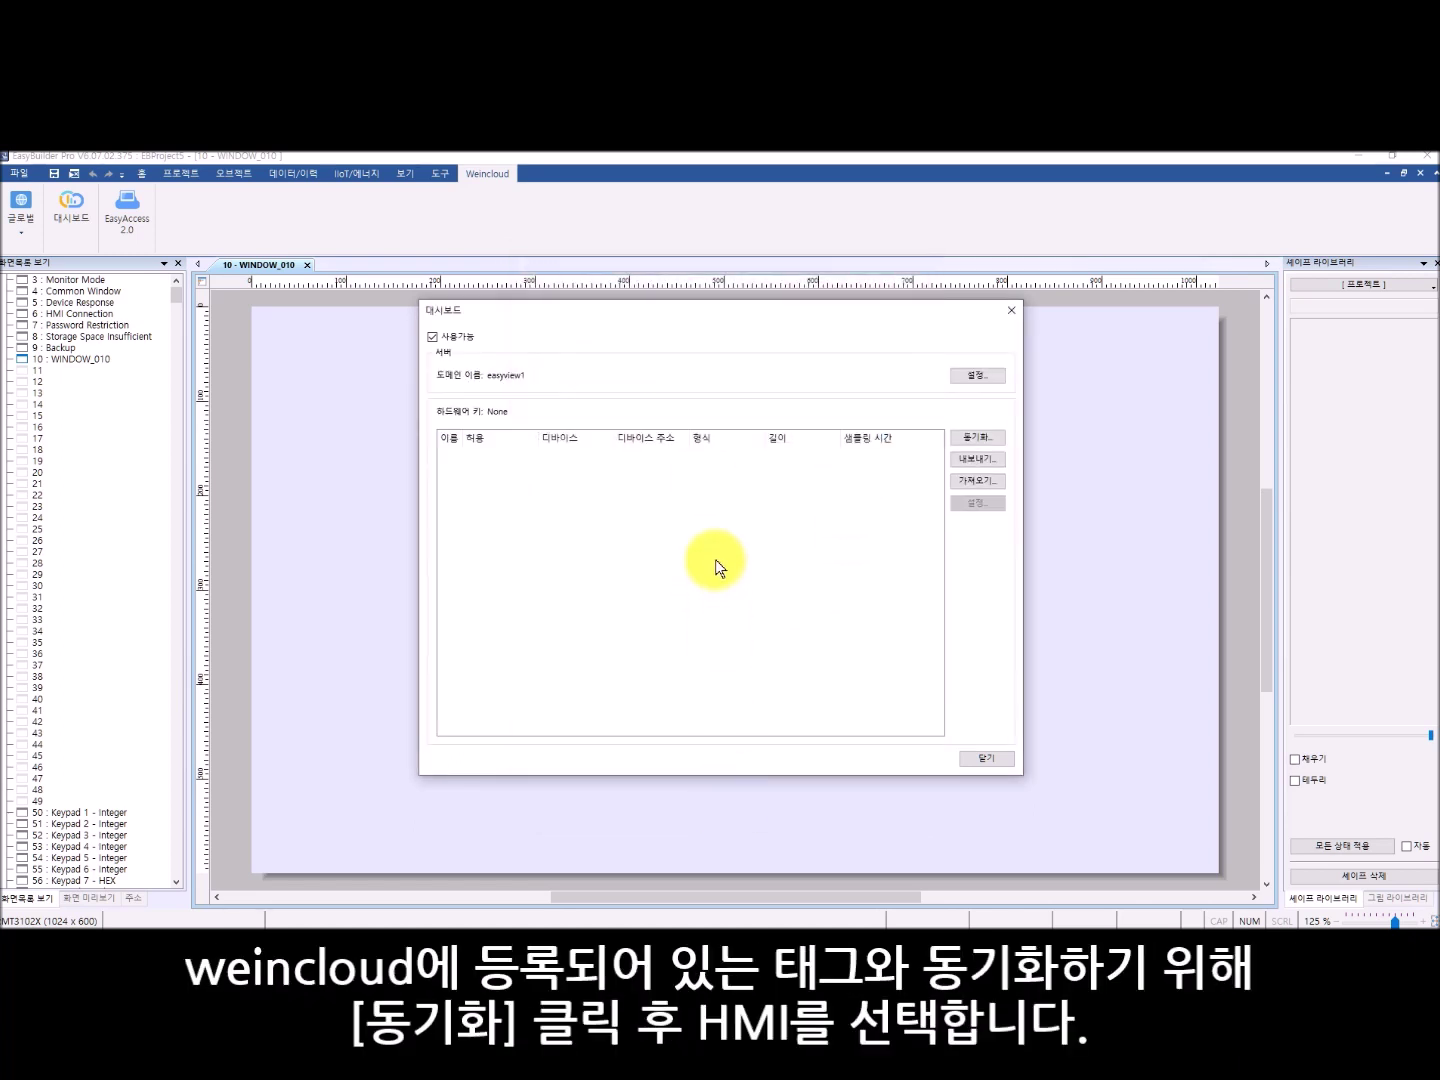
- Synchronise the dashboard tags from the cMT-3102X HMI in Weincloud
{"action": "left_click", "coordinate": [999, 437]}
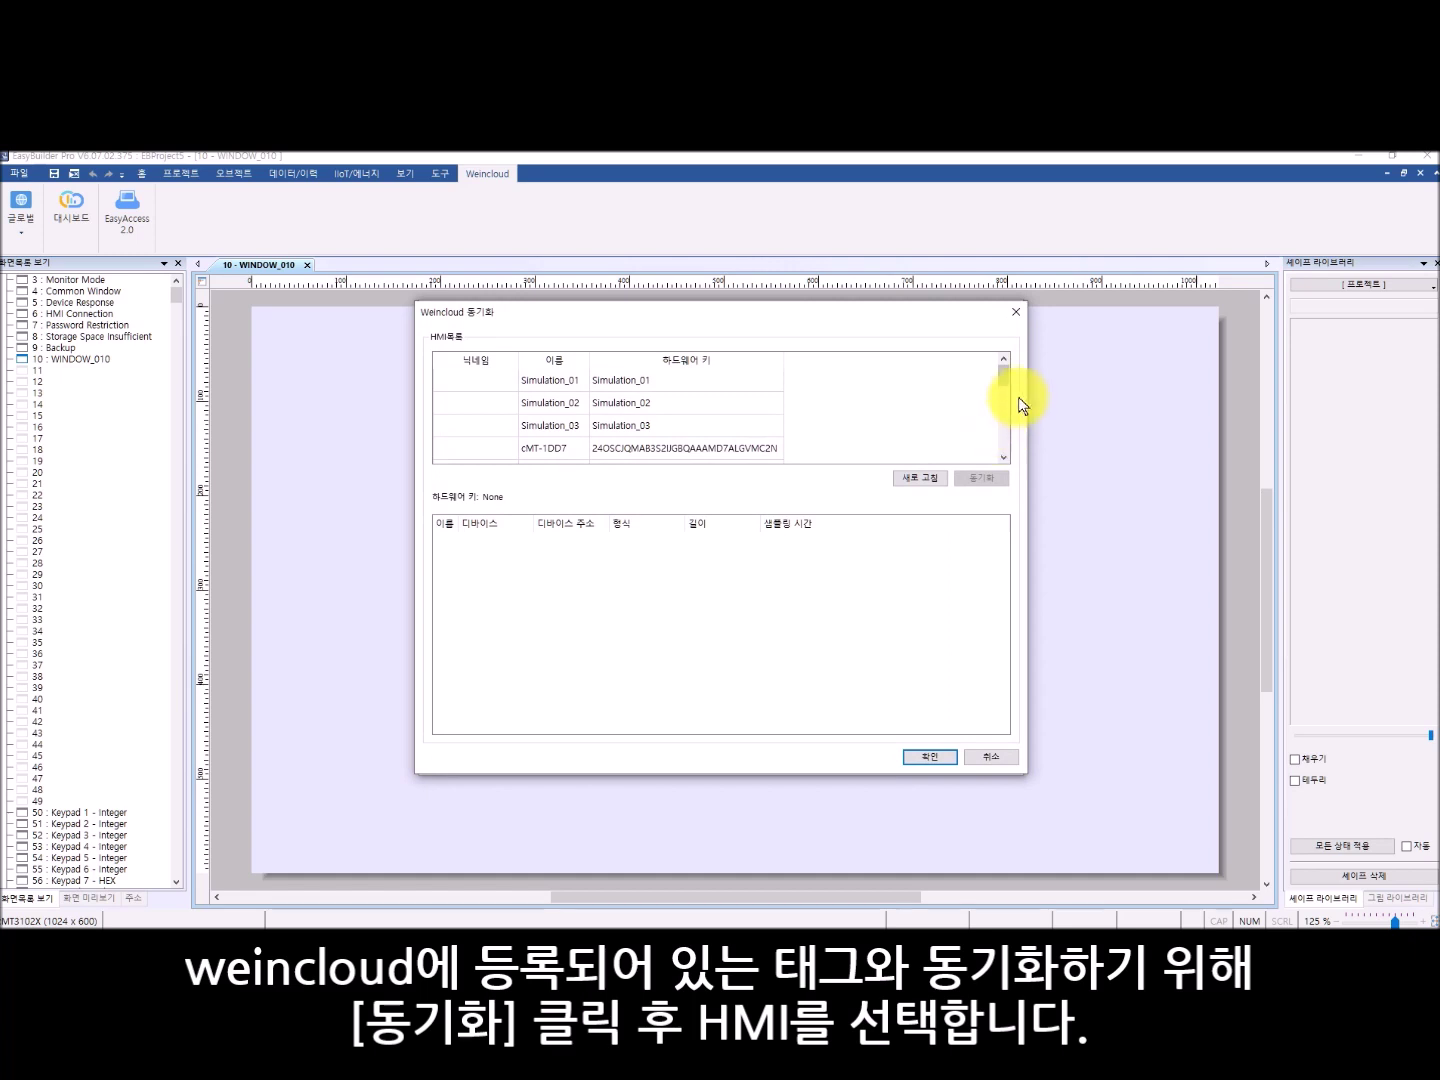
{"action": "left_click_drag", "start_coordinate": [1003, 378], "coordinate": [1013, 426]}
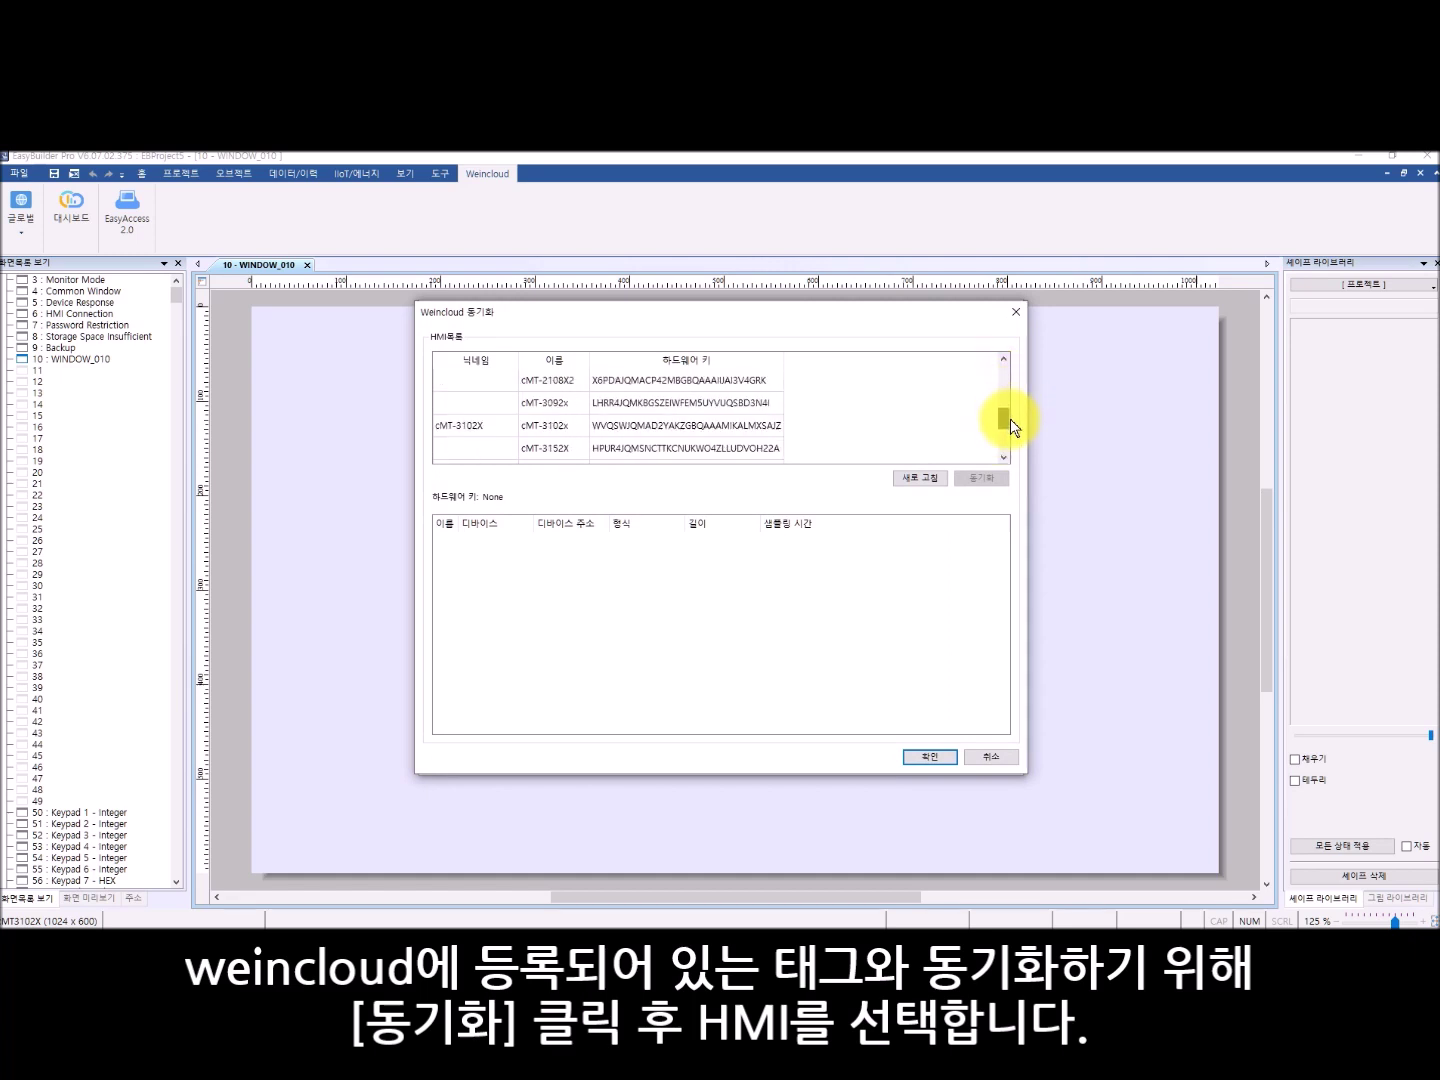
{"action": "left_click", "coordinate": [500, 425]}
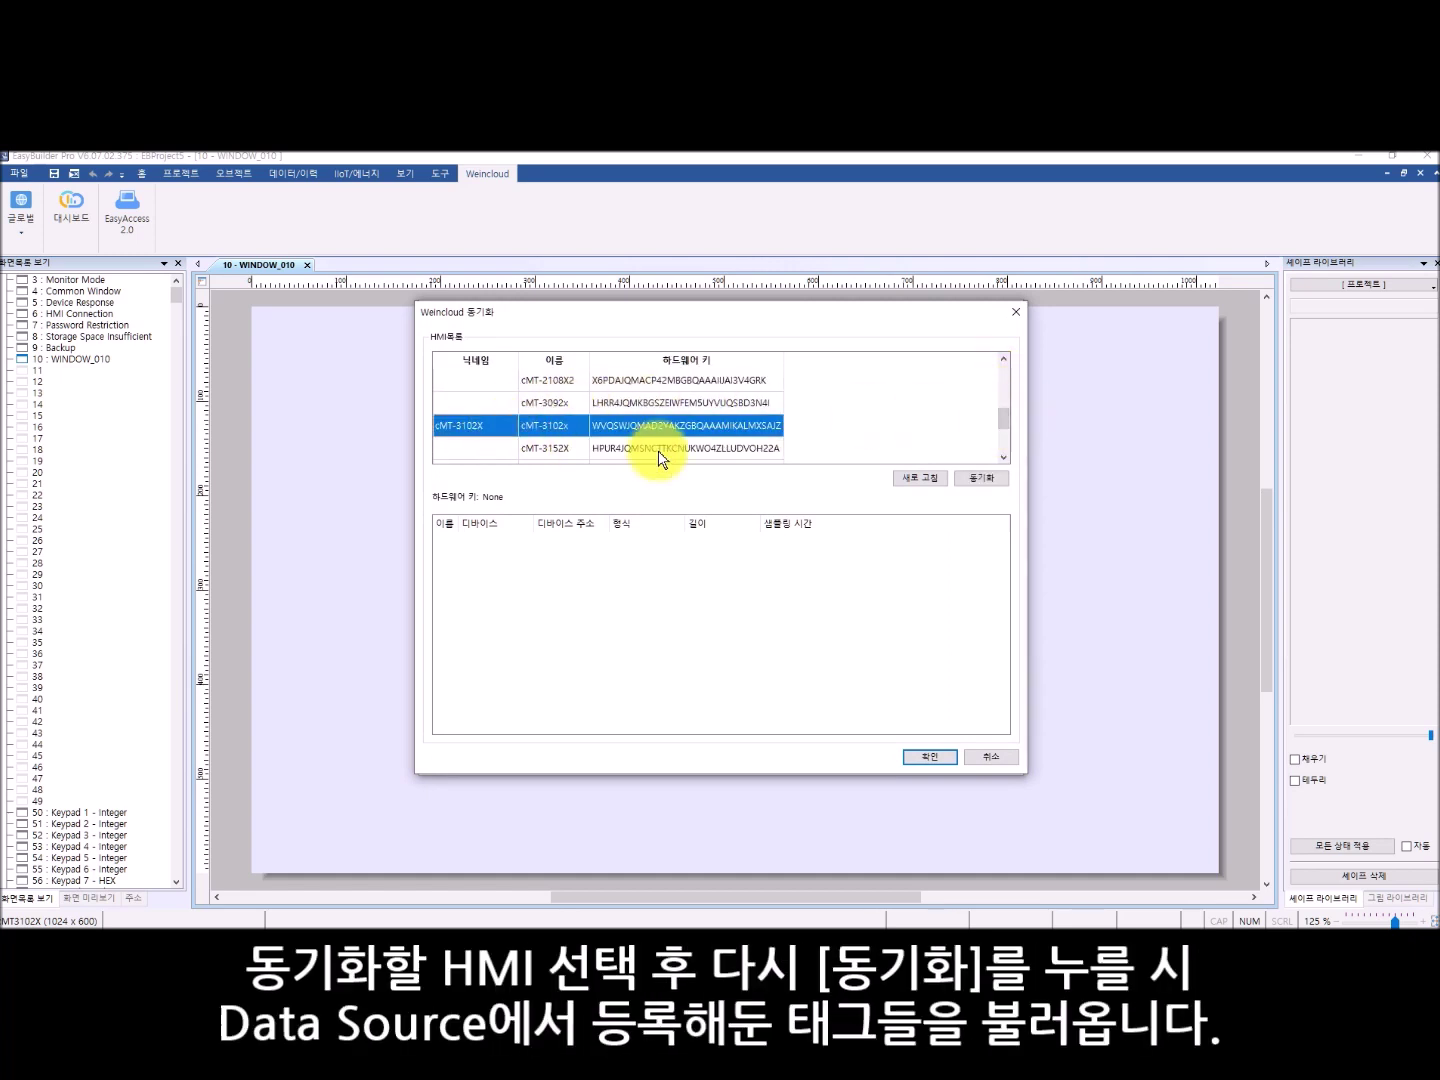
{"action": "left_click", "coordinate": [991, 483]}
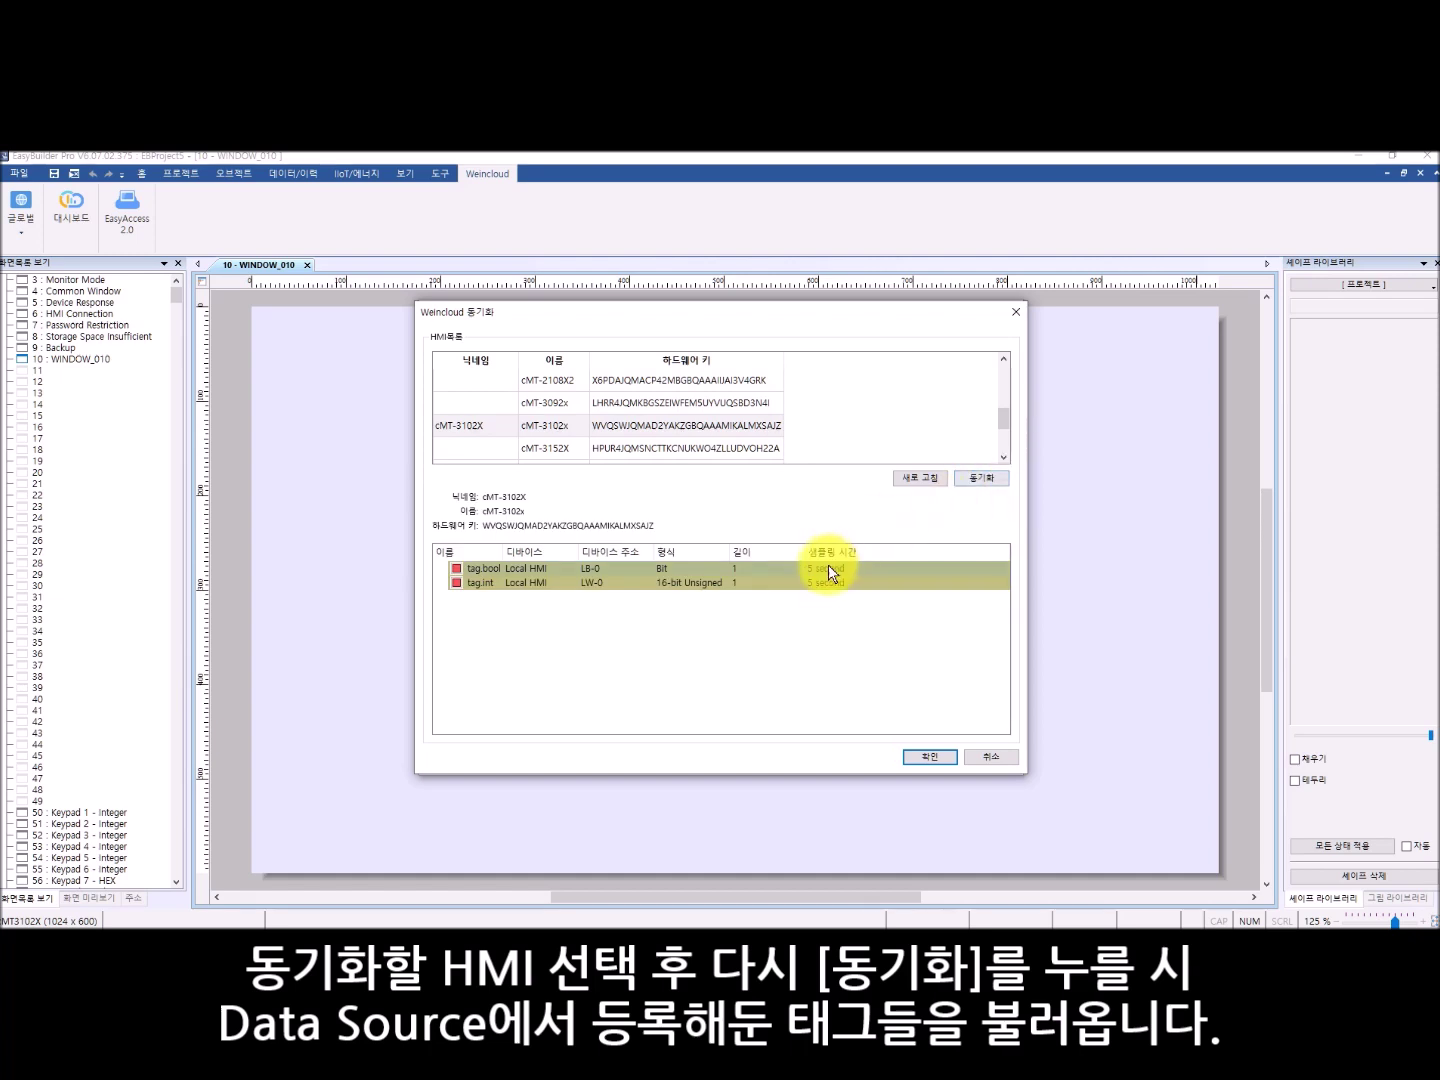
{"action": "left_click", "coordinate": [950, 758]}
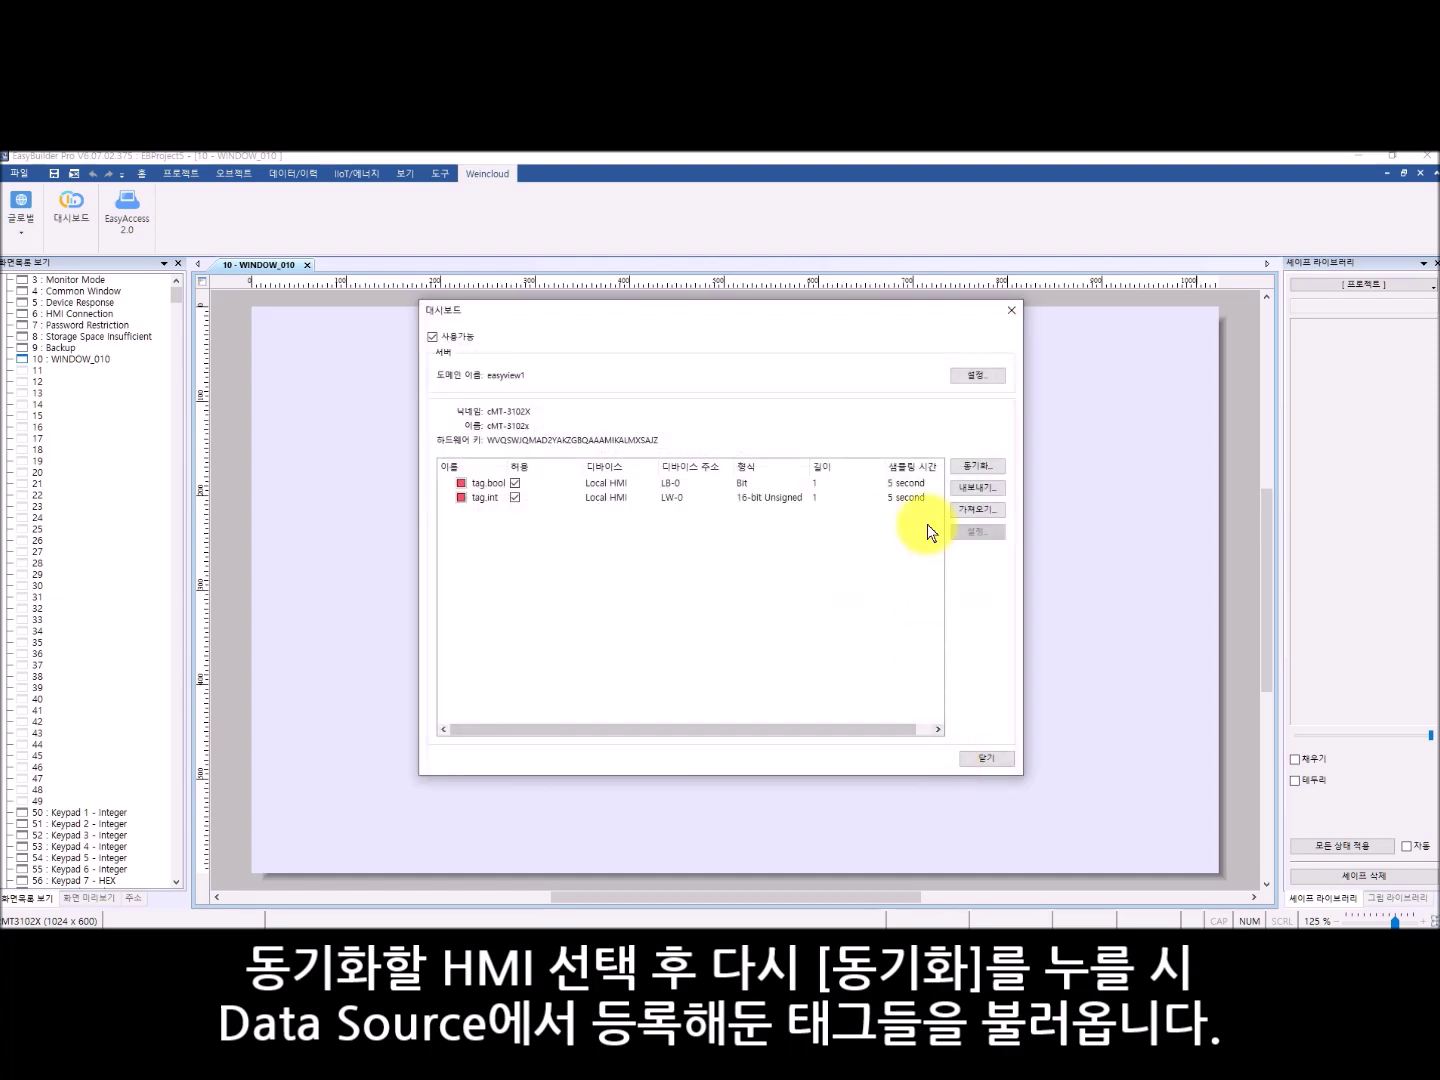
- Map tag.bool to LB-10 and tag.int to LW-10, then close the dashboard settings
{"action": "left_click", "coordinate": [689, 483]}
{"action": "left_click", "coordinate": [975, 532]}
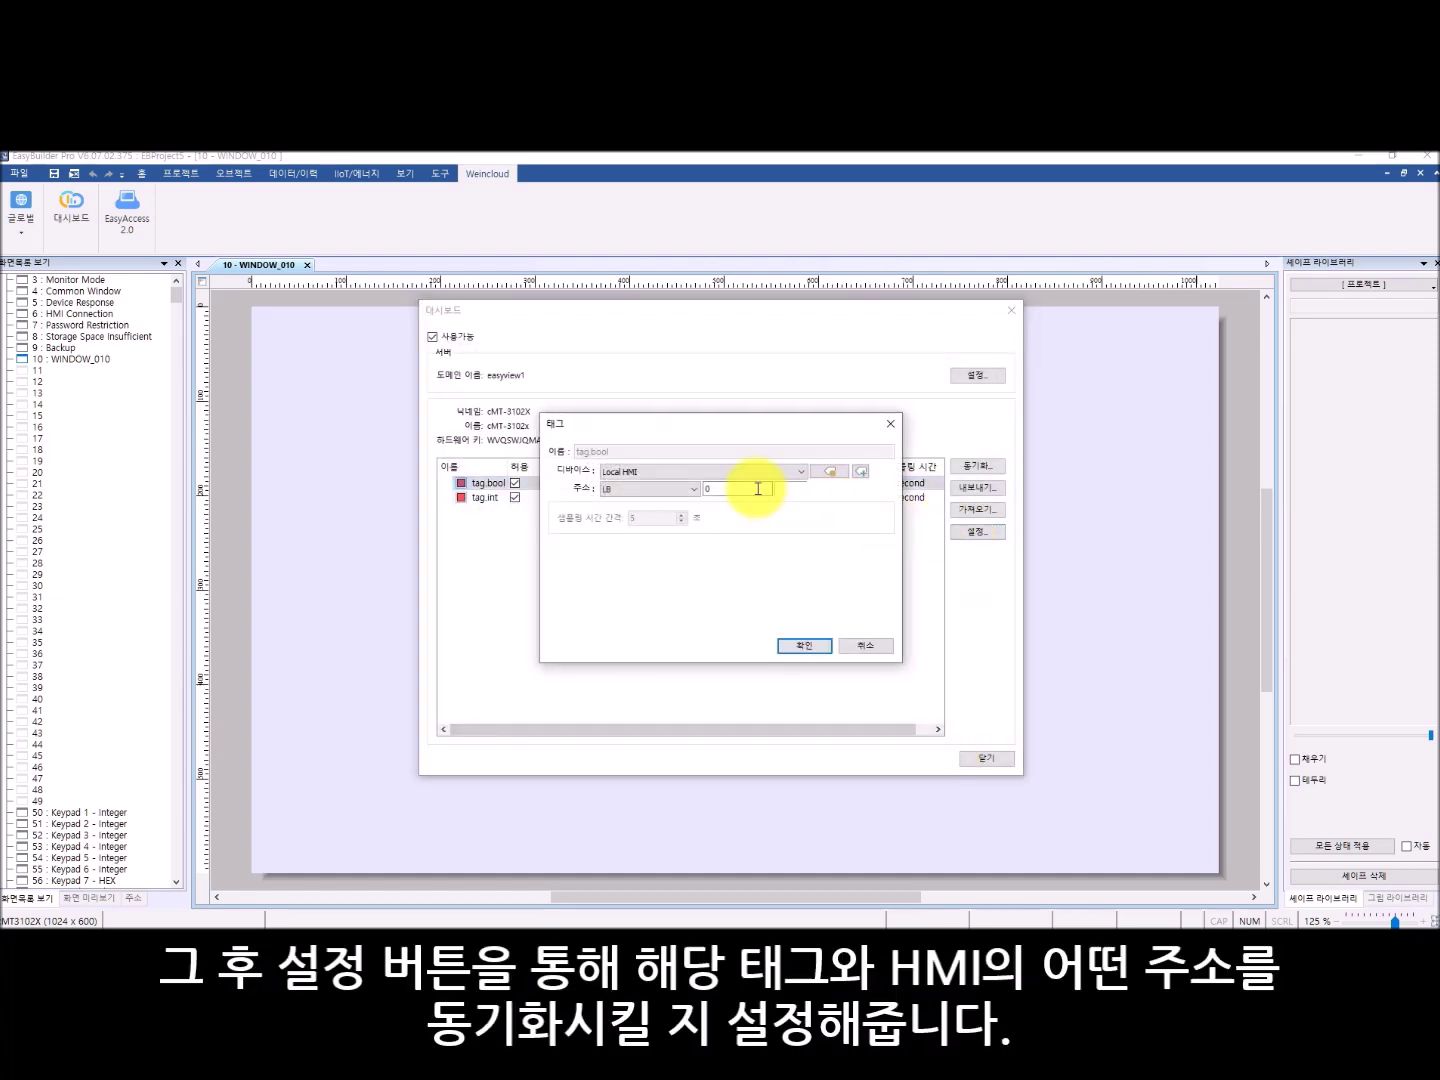
{"action": "type", "text": "10"}
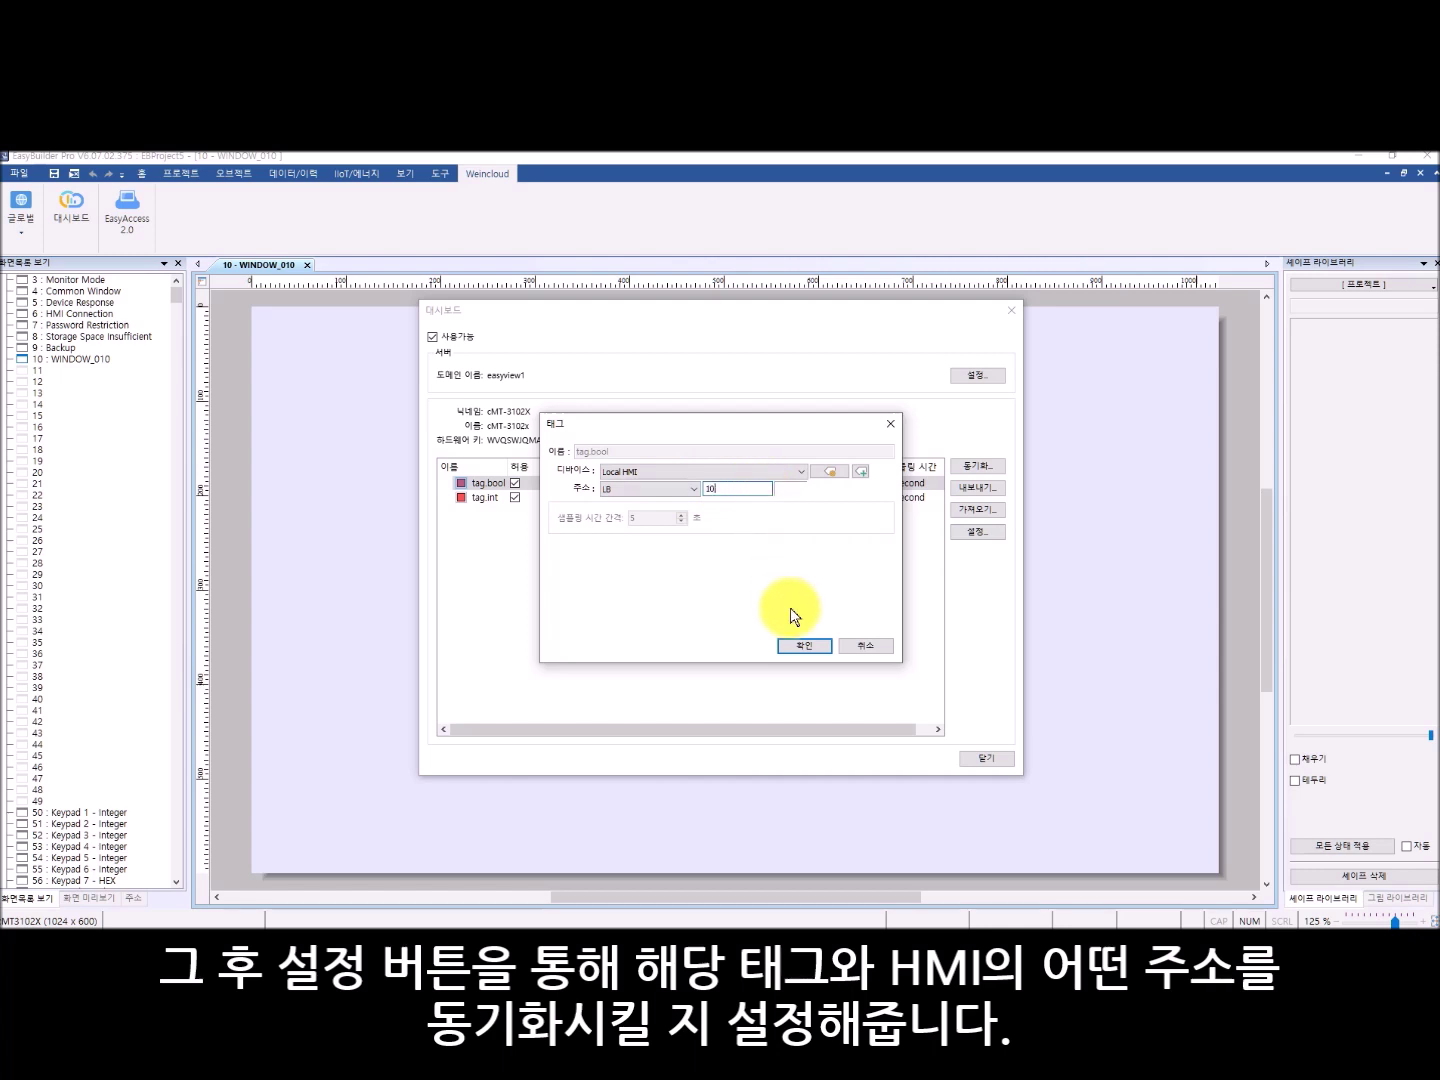
{"action": "left_click", "coordinate": [804, 645]}
{"action": "left_click", "coordinate": [701, 502]}
{"action": "left_click", "coordinate": [976, 532]}
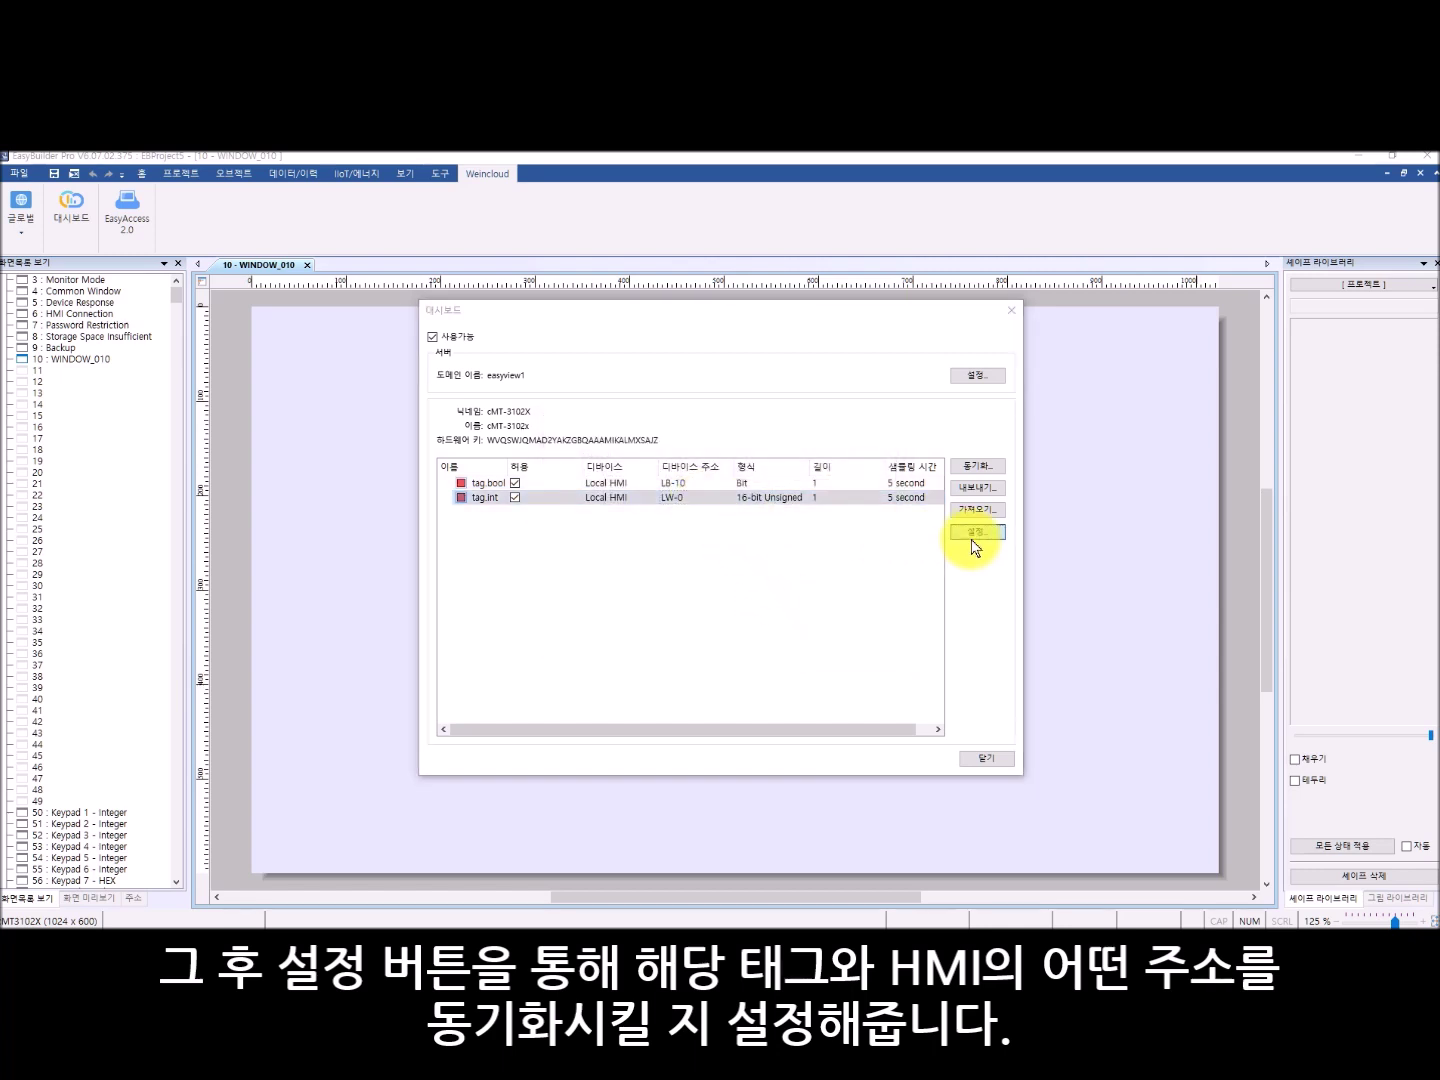
{"action": "type", "text": "10"}
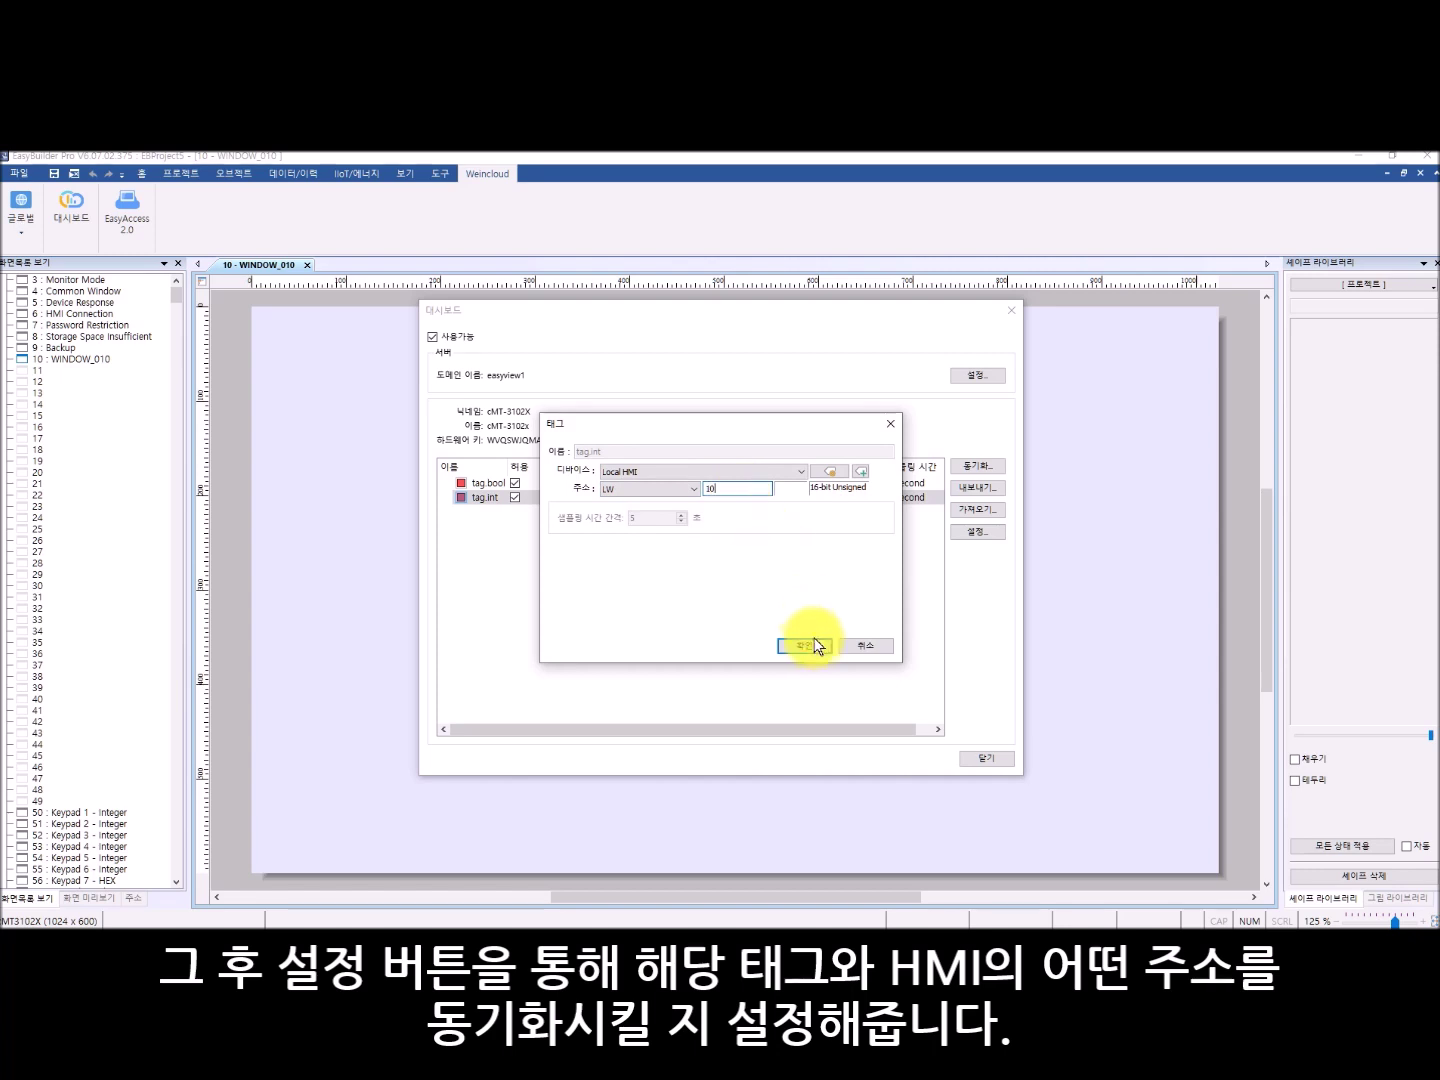
{"action": "left_click", "coordinate": [812, 644]}
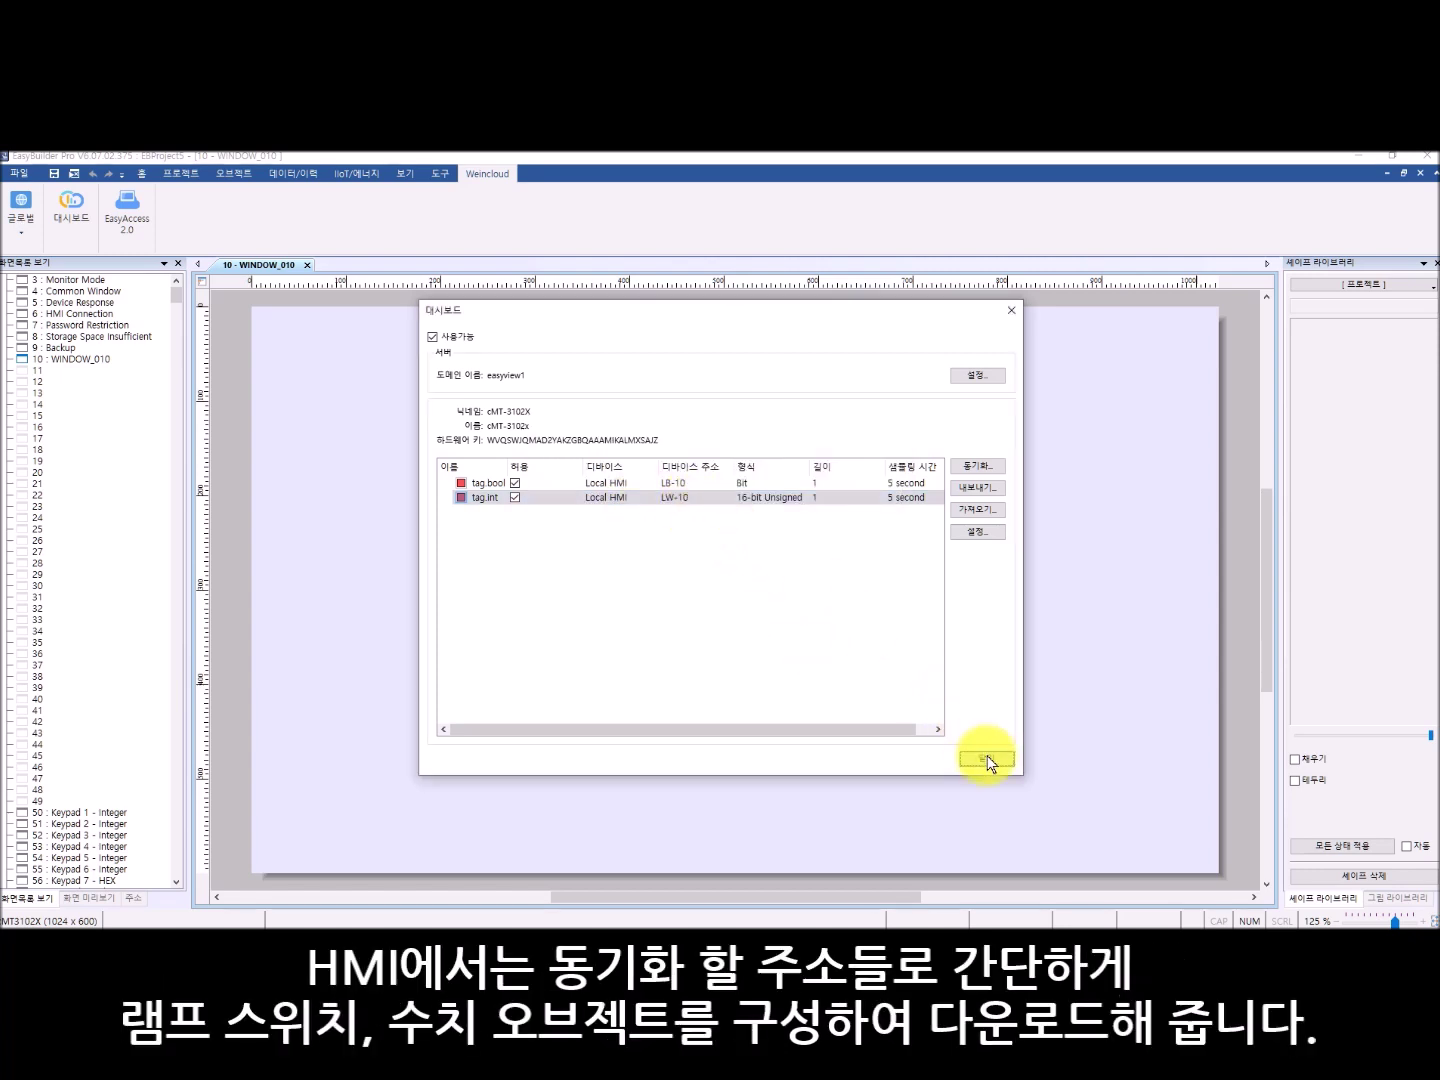
{"action": "left_click", "coordinate": [985, 758]}
- Place a lamp switch on LB-10 using the round button picture on WINDOW_010
{"action": "left_click", "coordinate": [236, 173]}
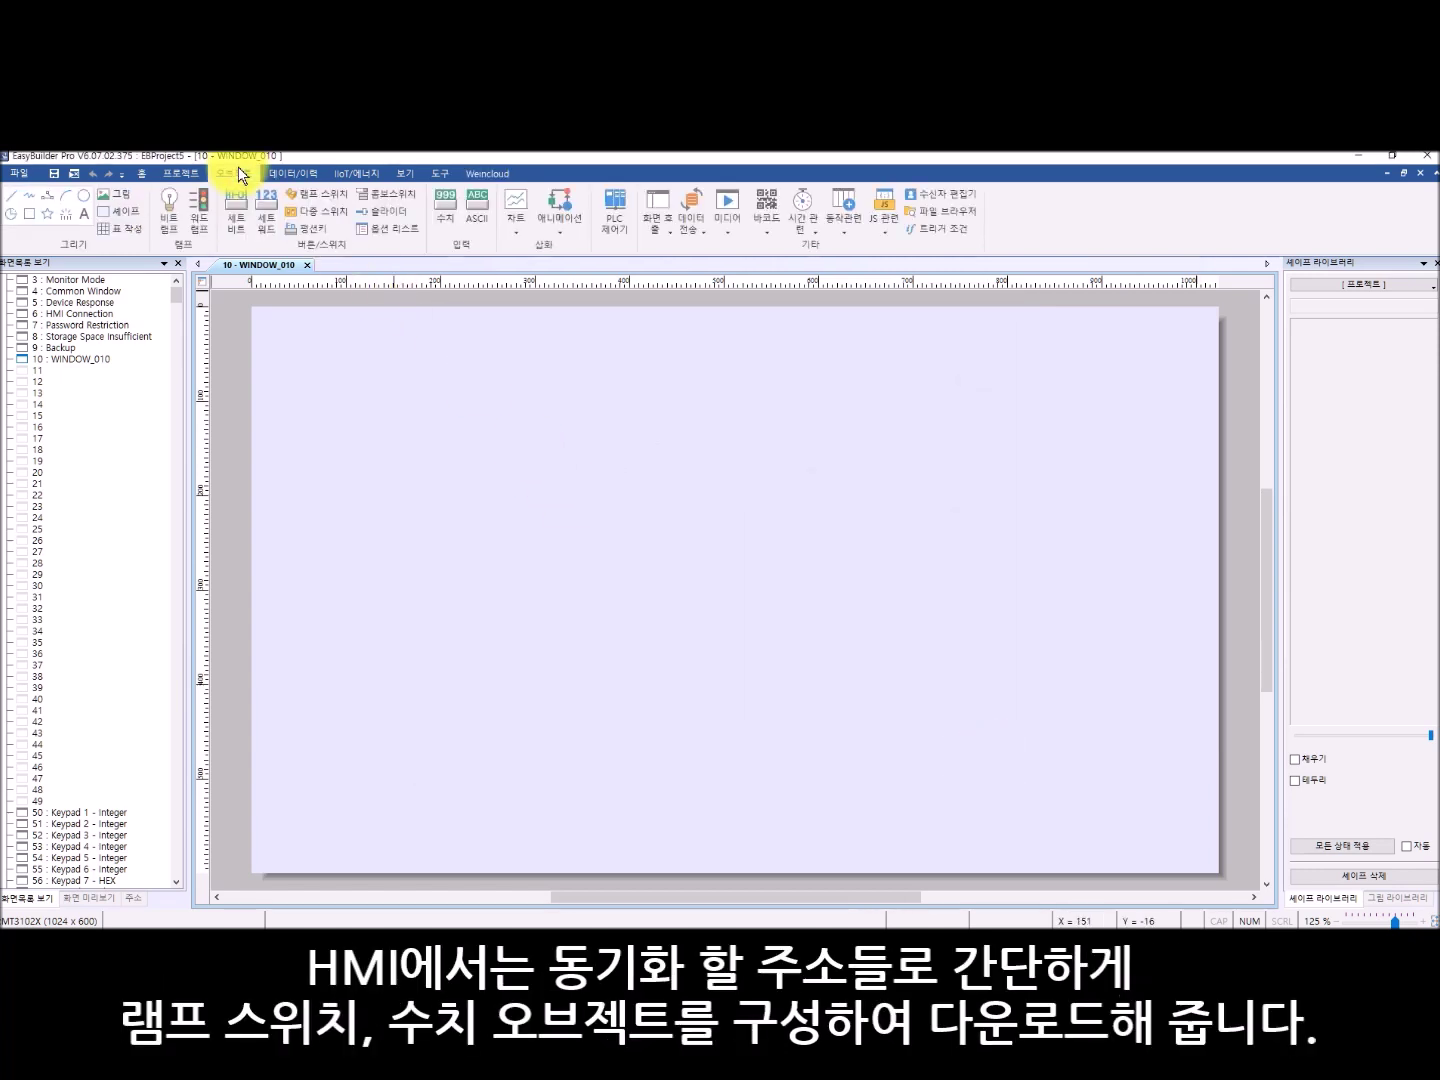
{"action": "left_click", "coordinate": [338, 194]}
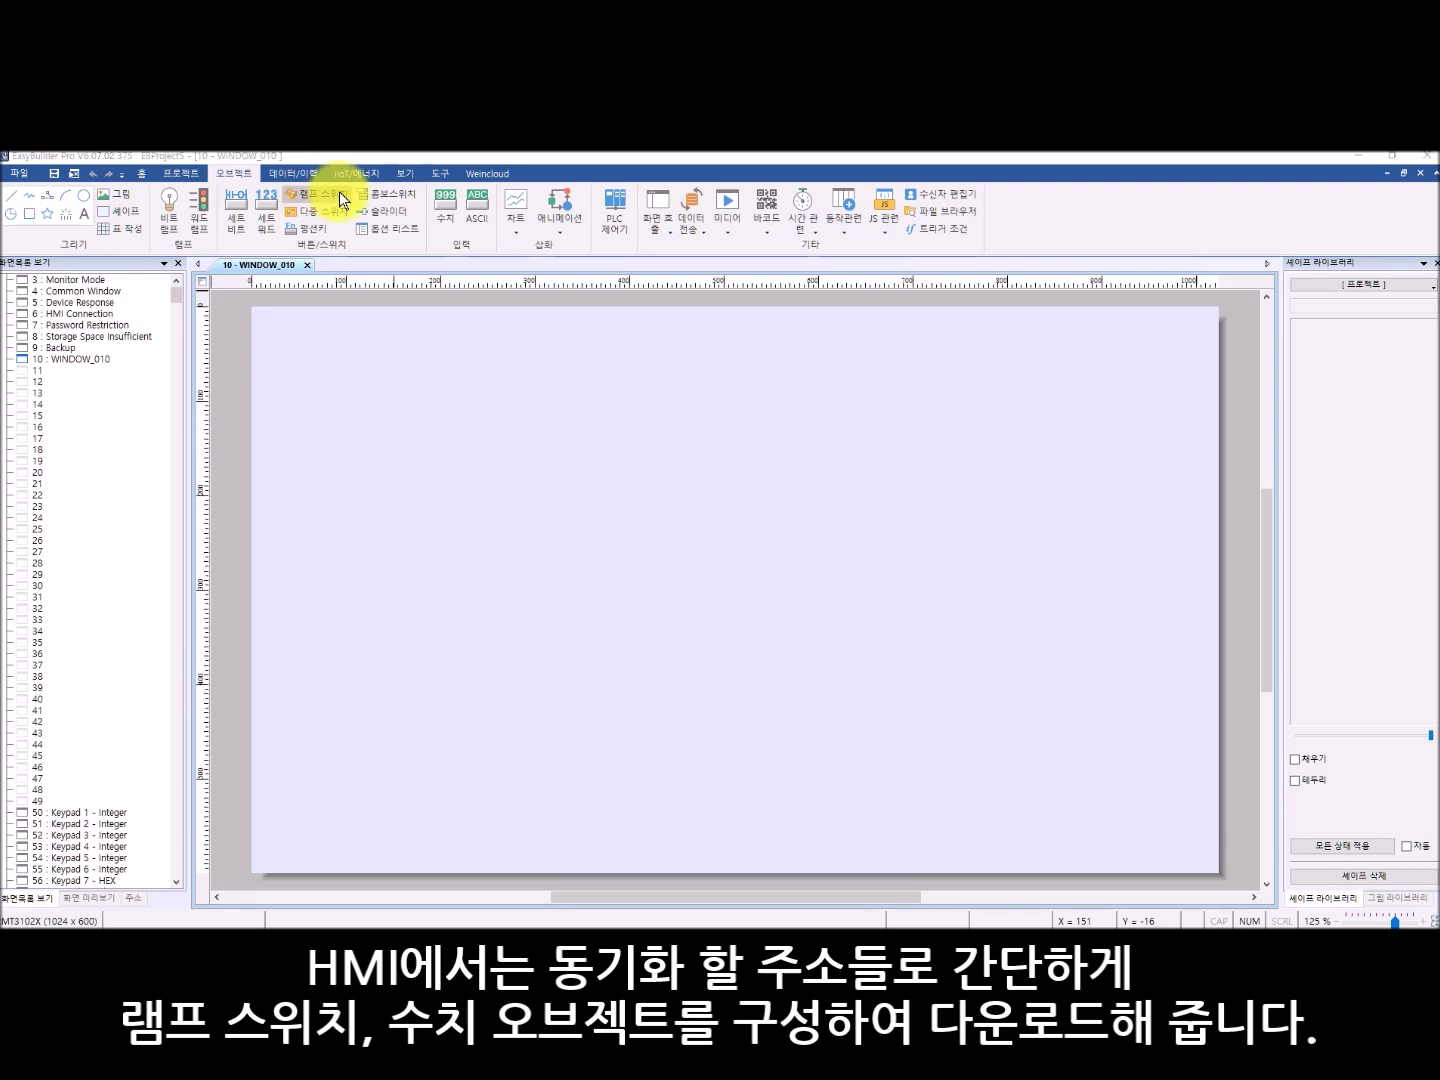
{"action": "double_click", "coordinate": [780, 401]}
{"action": "type", "text": "10"}
{"action": "left_click", "coordinate": [606, 267]}
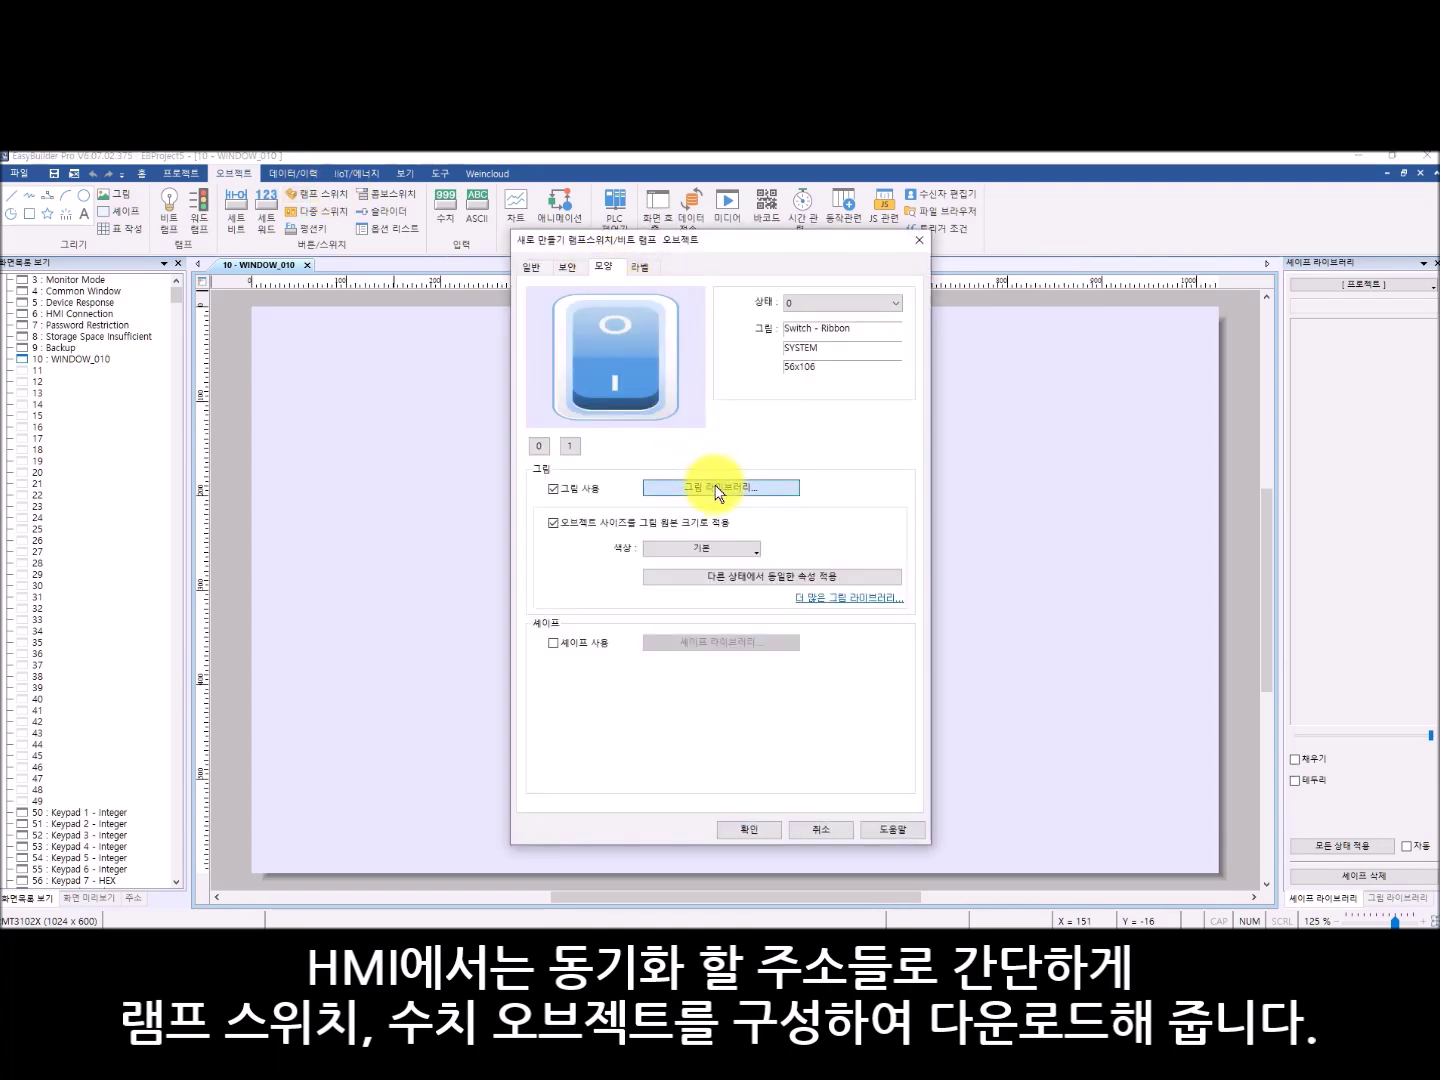
{"action": "left_click", "coordinate": [721, 488]}
{"action": "left_click", "coordinate": [655, 452]}
{"action": "left_click", "coordinate": [850, 743]}
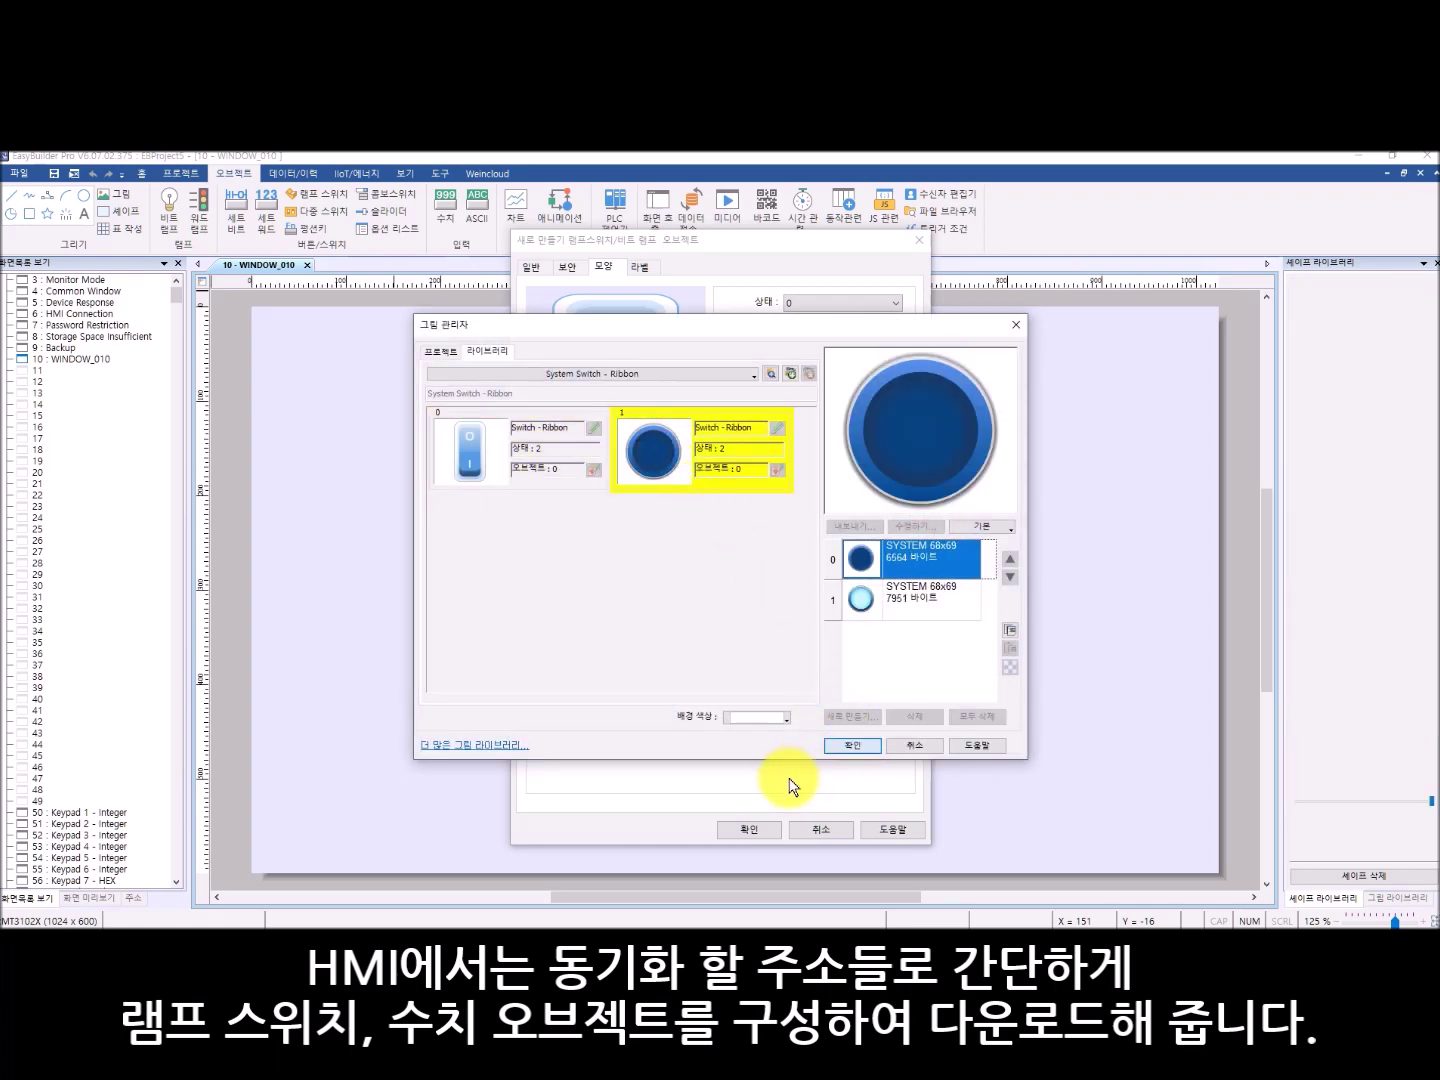
{"action": "left_click", "coordinate": [749, 824]}
{"action": "left_click", "coordinate": [479, 454]}
{"action": "left_click", "coordinate": [611, 440]}
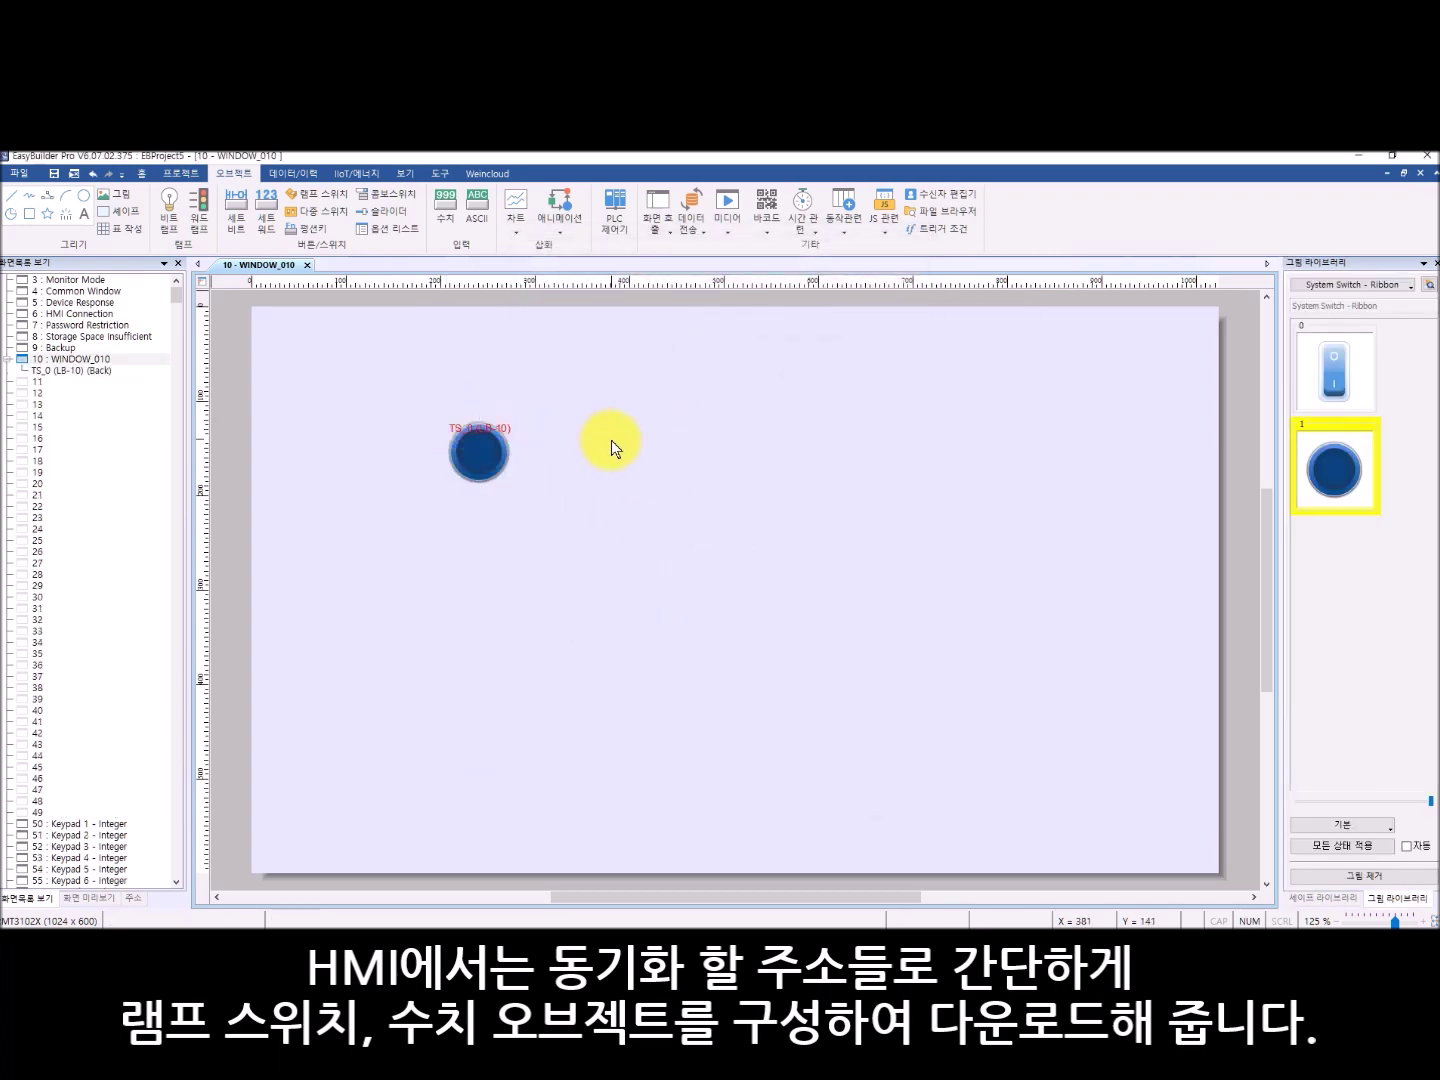
- Place an LW-10 numeric object beside the lamp and download the project to the HMI
{"action": "left_click", "coordinate": [452, 195]}
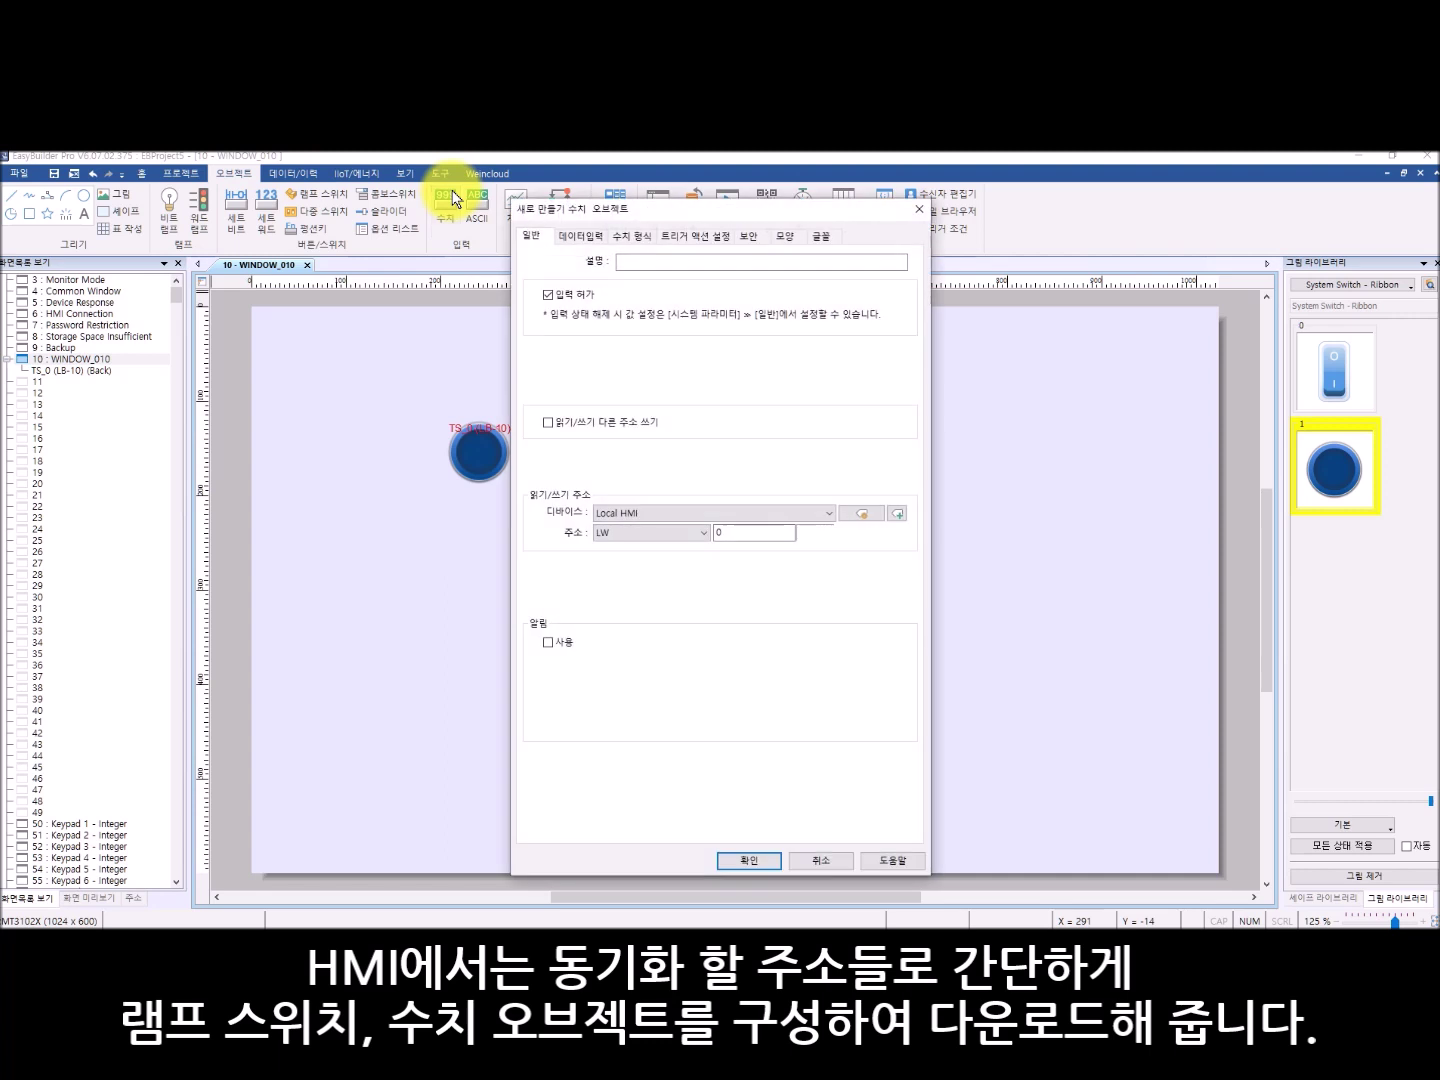
{"action": "left_click", "coordinate": [734, 530]}
{"action": "type", "text": "10"}
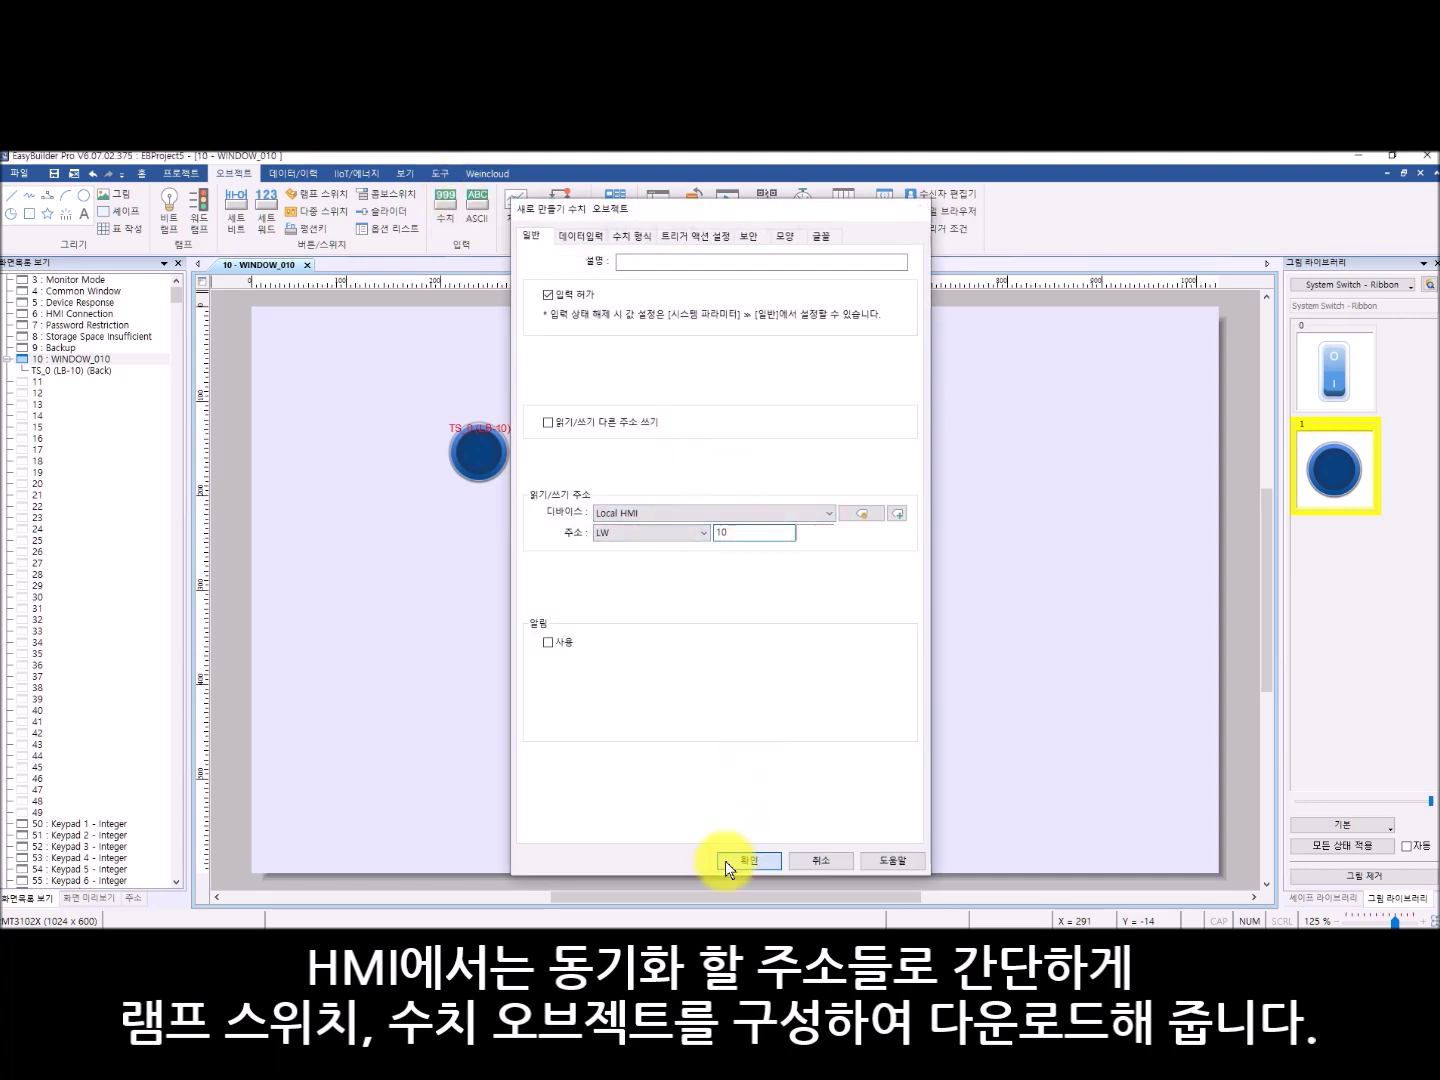
{"action": "left_click", "coordinate": [748, 860]}
{"action": "left_click", "coordinate": [539, 423]}
{"action": "left_click", "coordinate": [694, 458]}
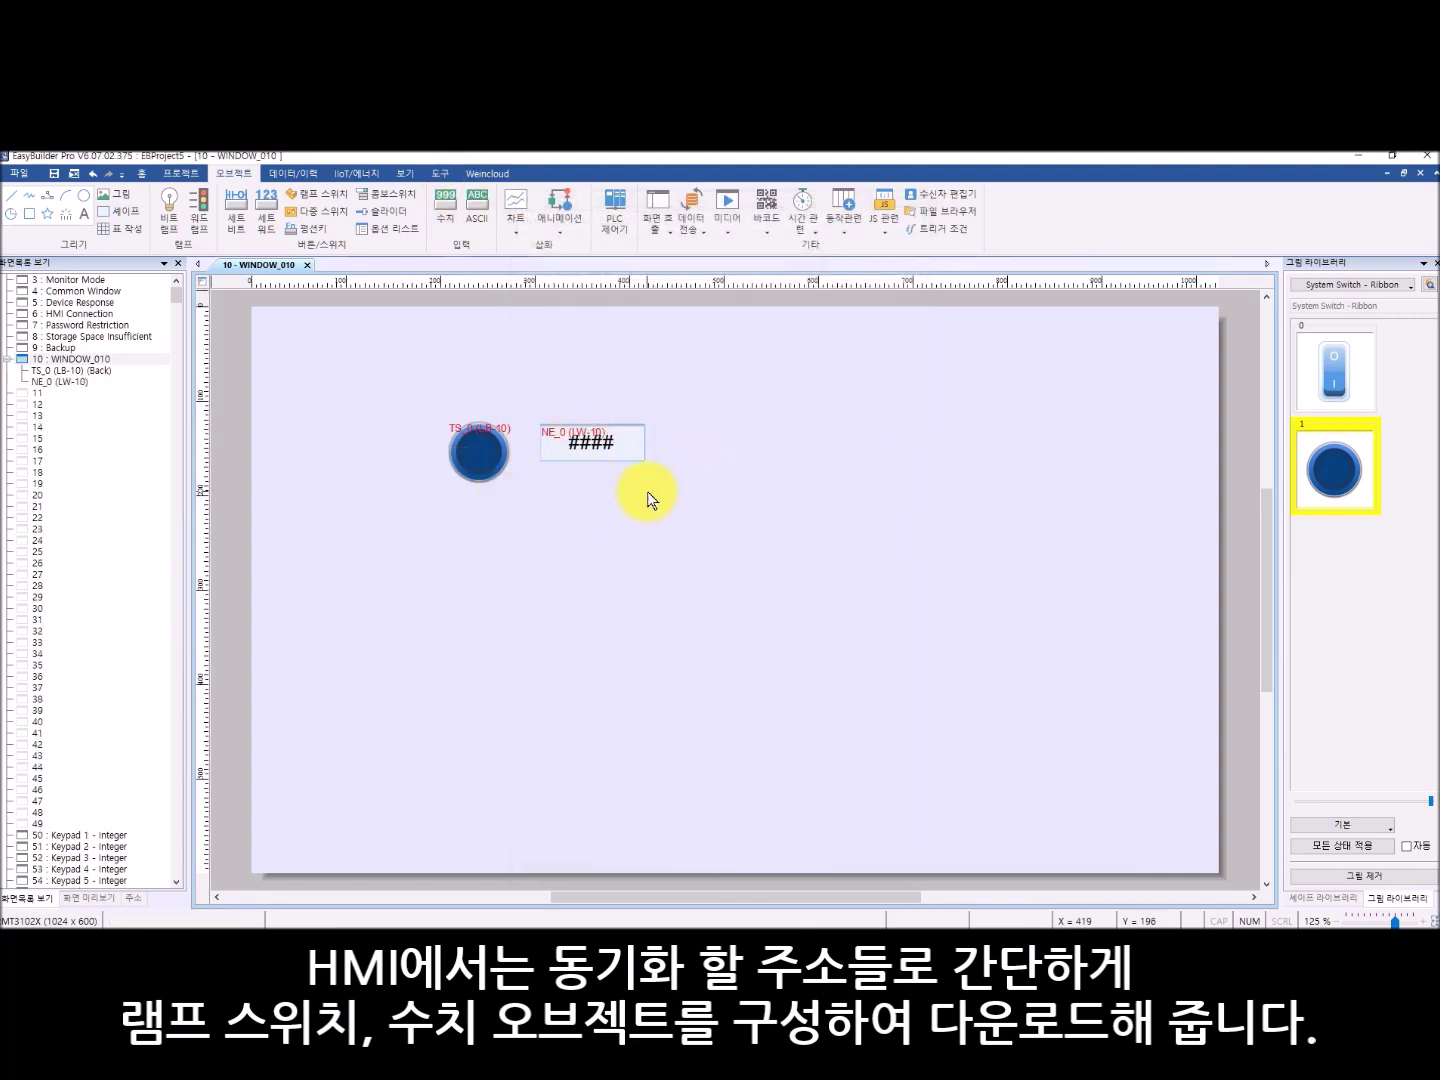
{"action": "left_click", "coordinate": [184, 175]}
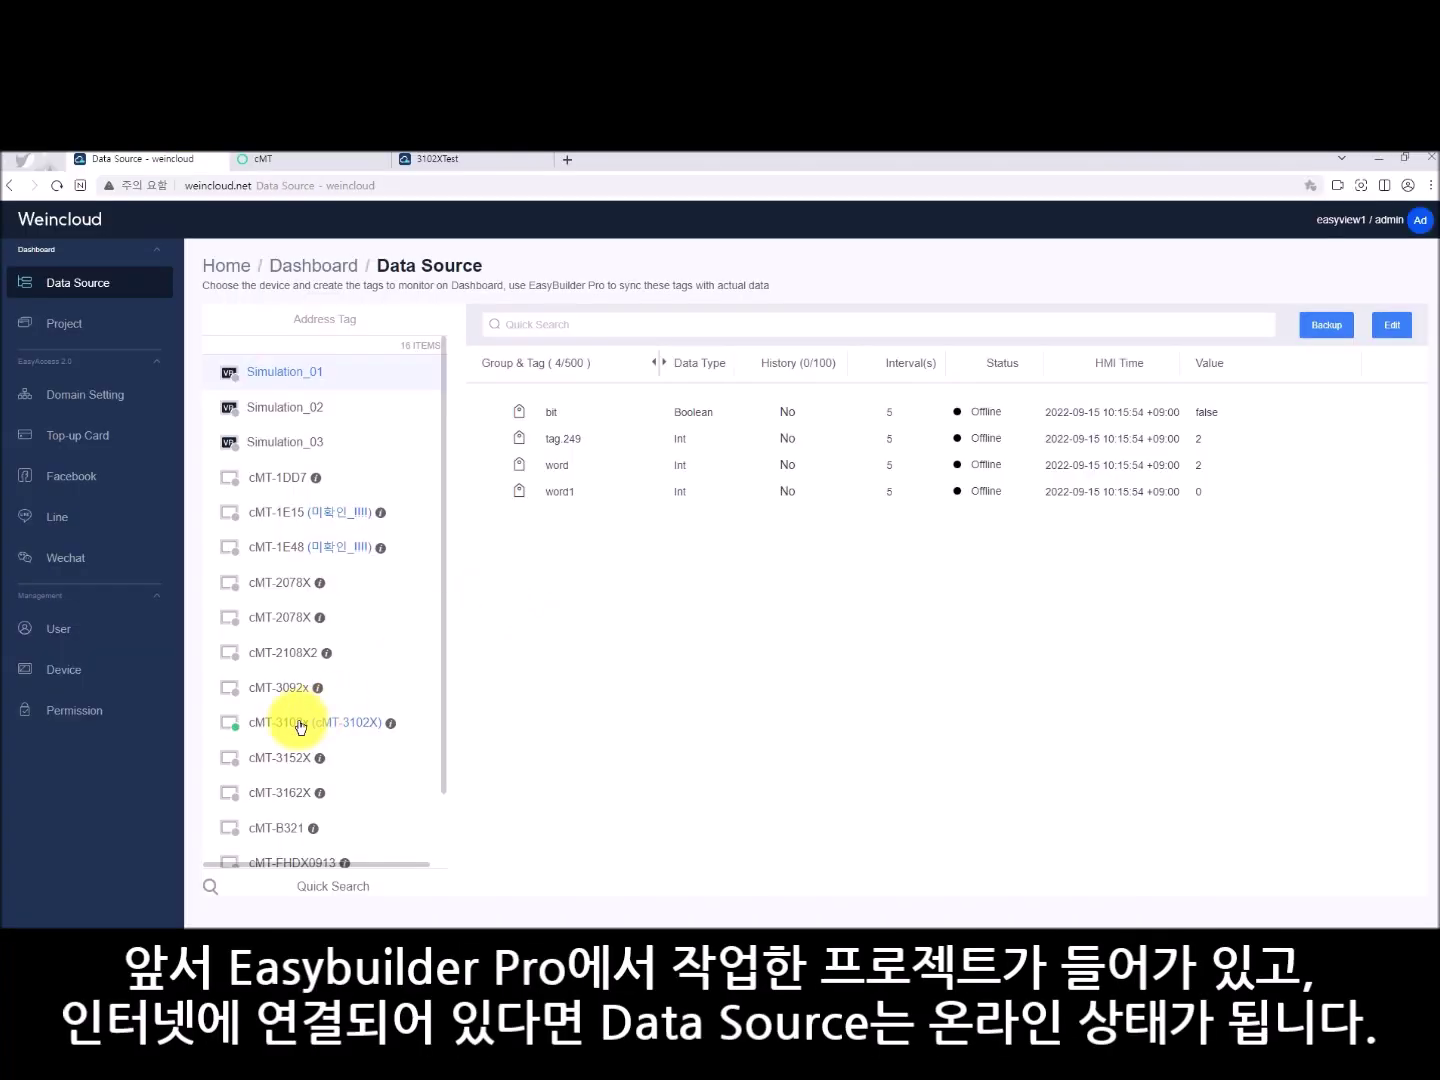
{"action": "left_click", "coordinate": [296, 721]}
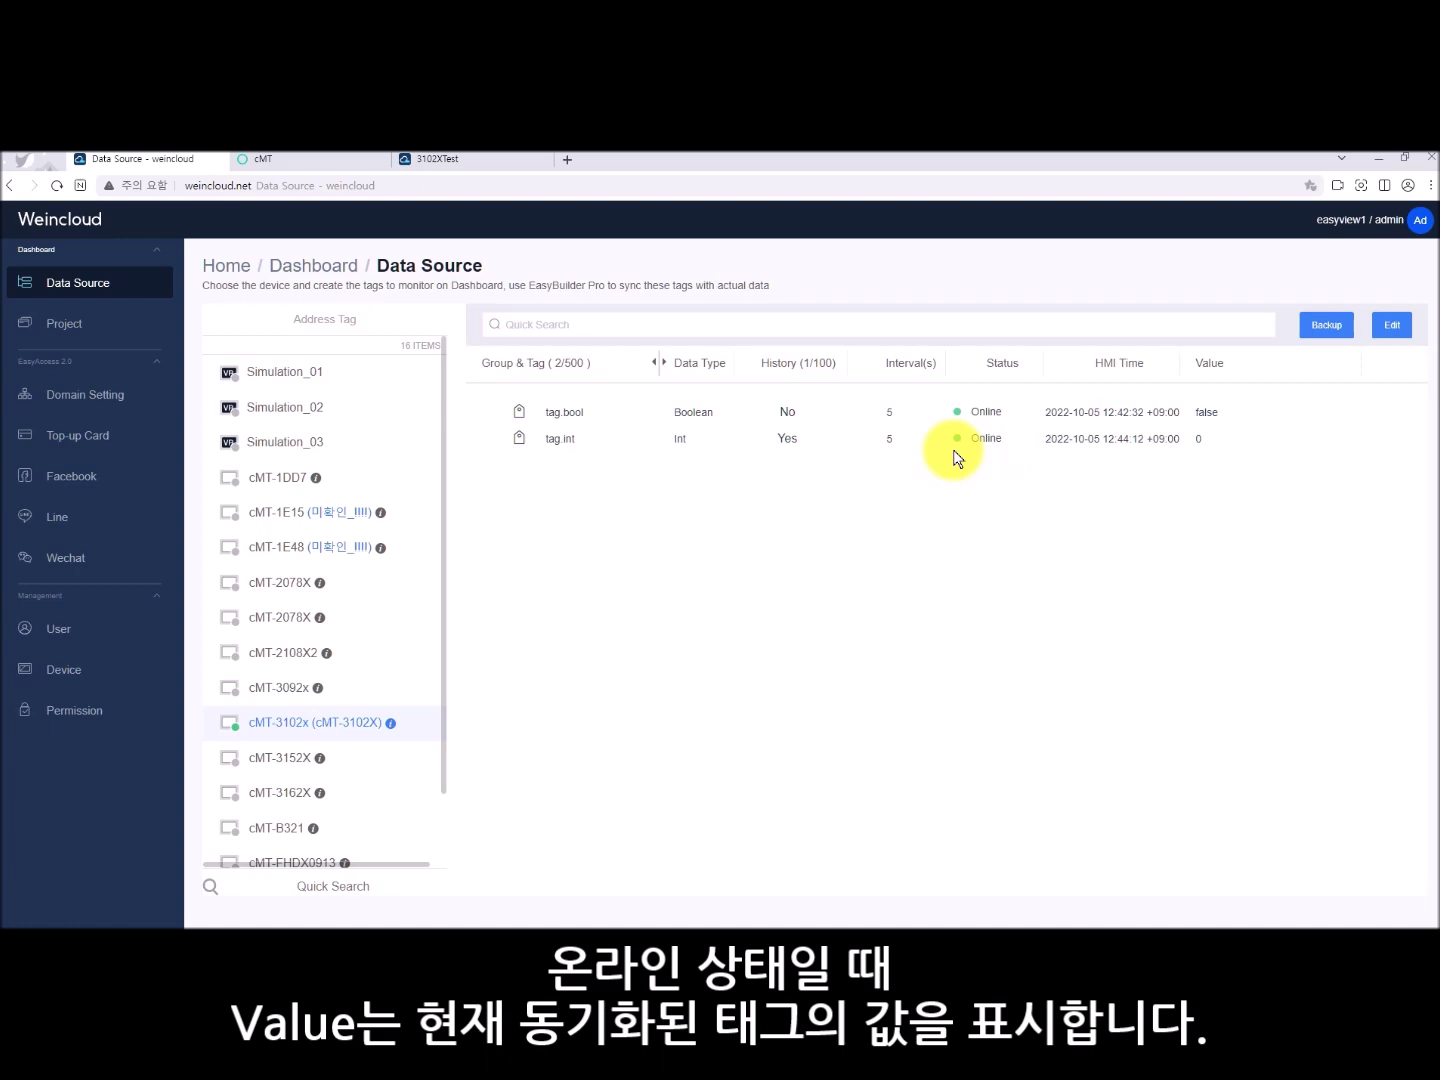
- From the Project list, create a new dashboard project named 3102X
{"action": "left_click", "coordinate": [67, 321]}
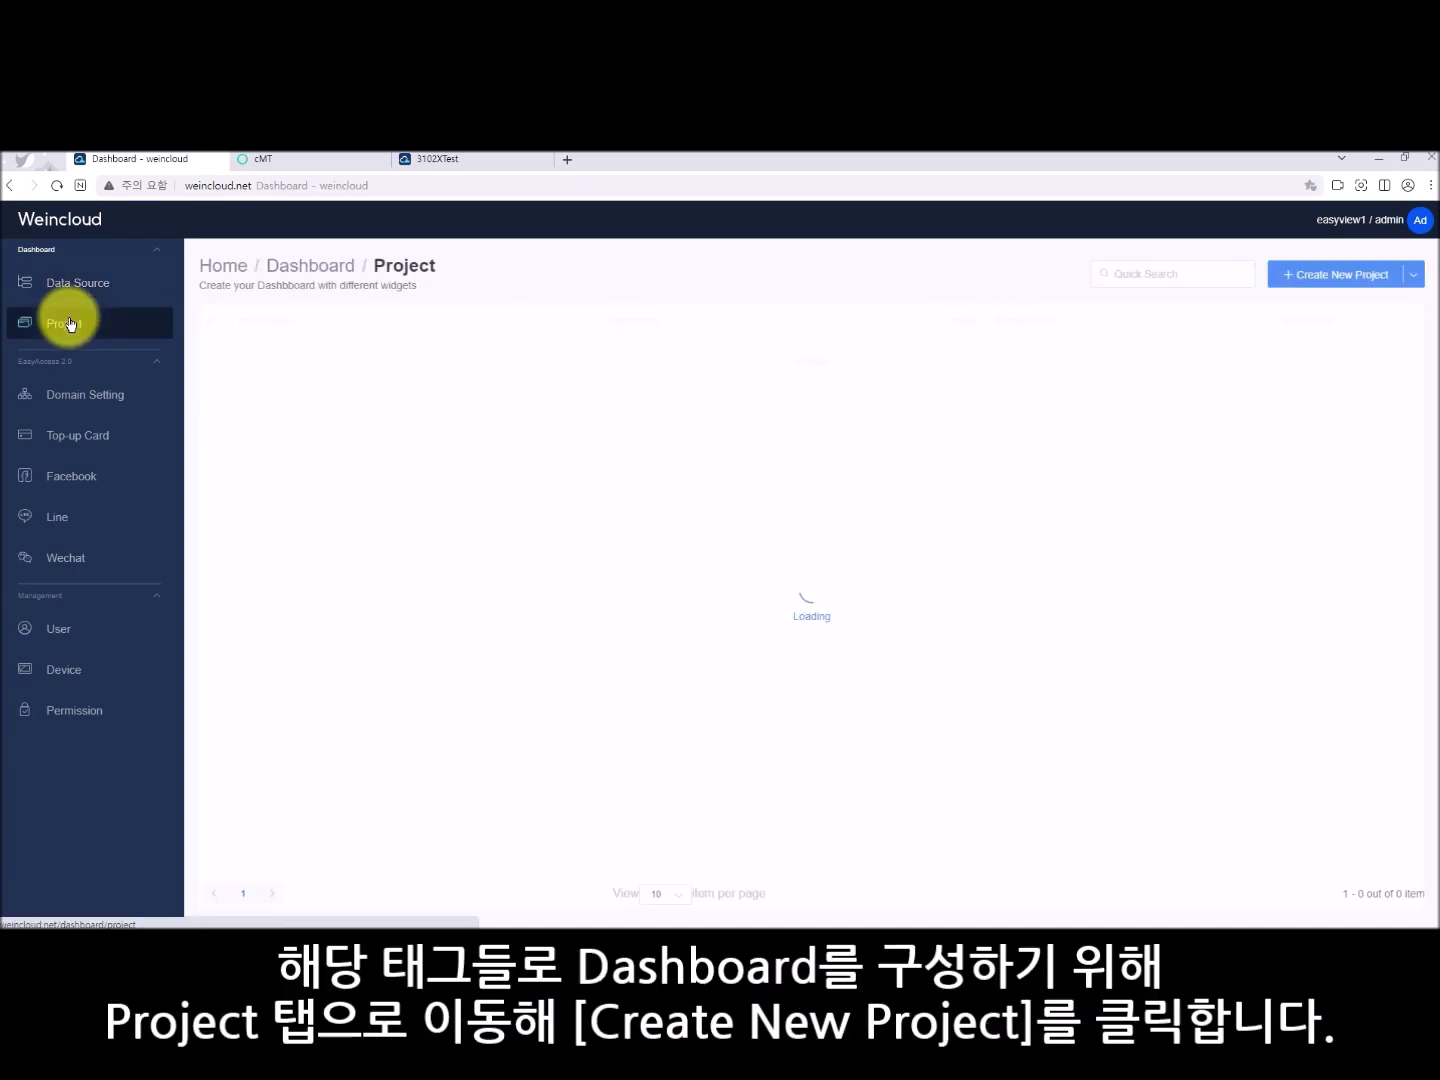
{"action": "left_click", "coordinate": [1304, 283]}
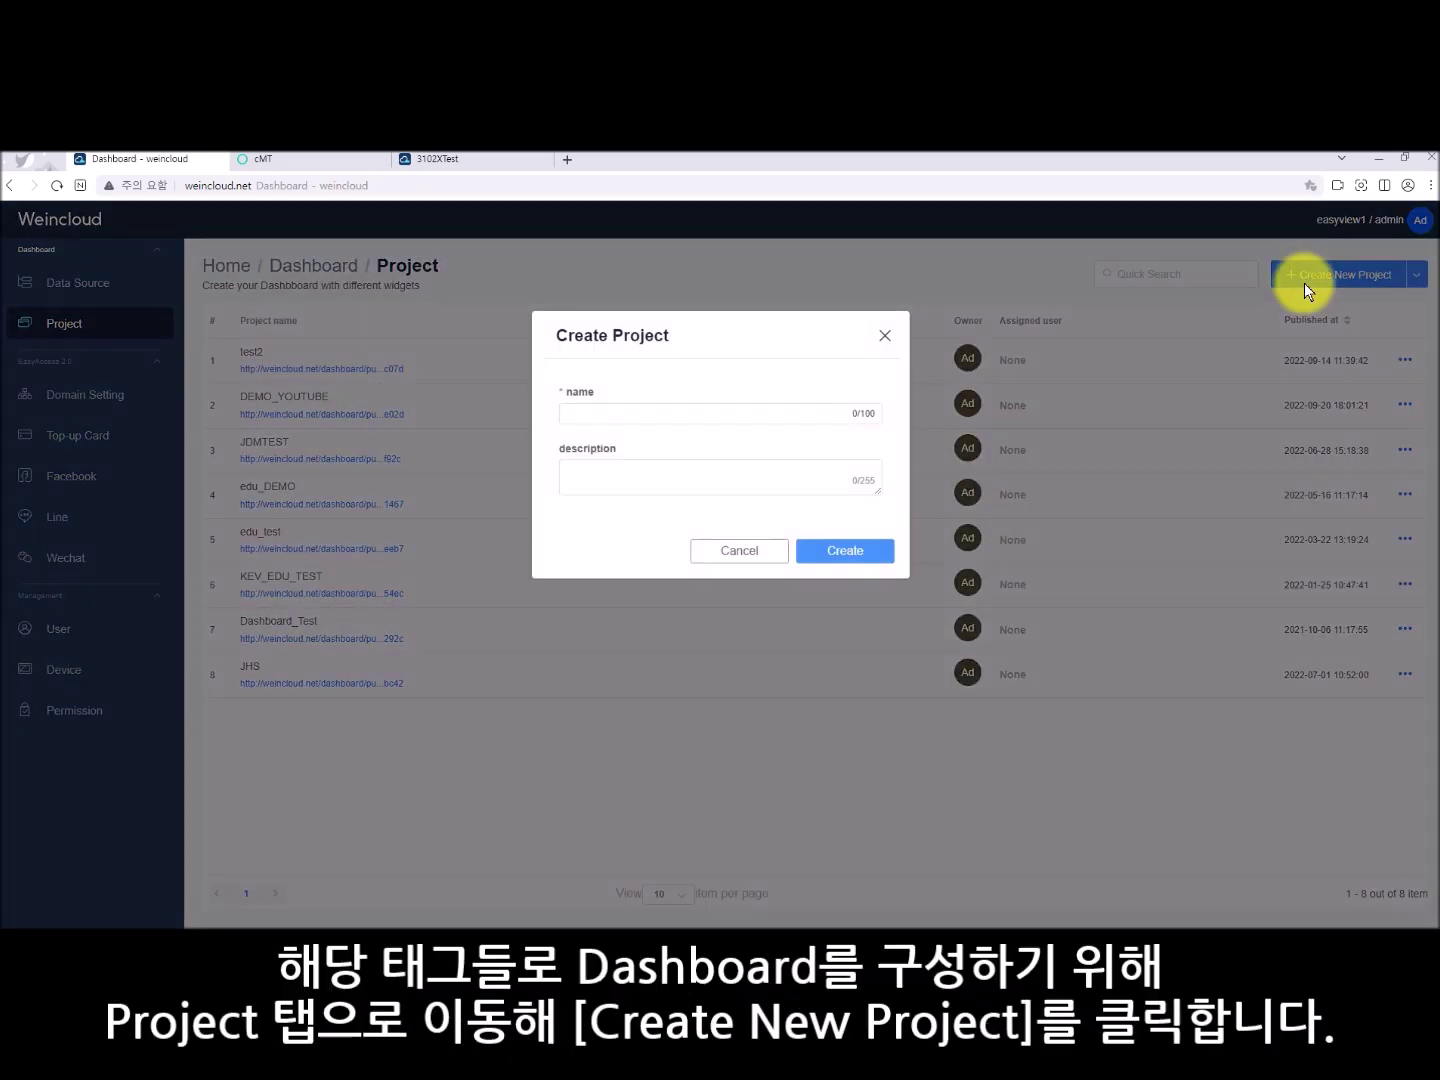
{"action": "left_click", "coordinate": [783, 410]}
{"action": "type", "text": "3102X"}
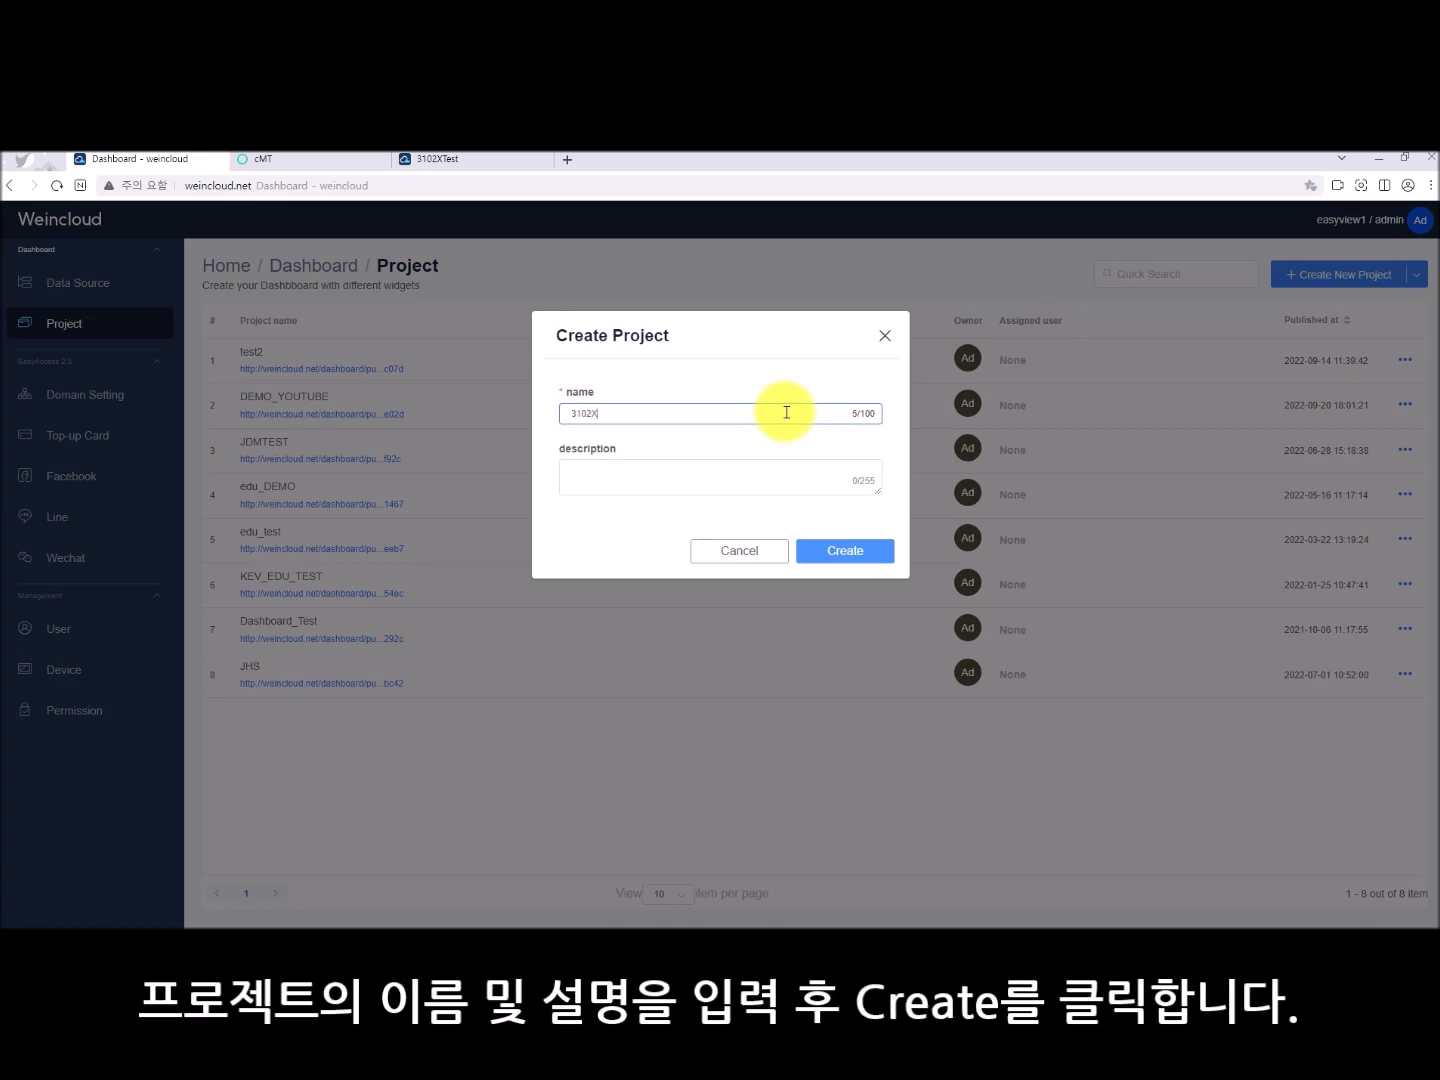
{"action": "left_click", "coordinate": [822, 548]}
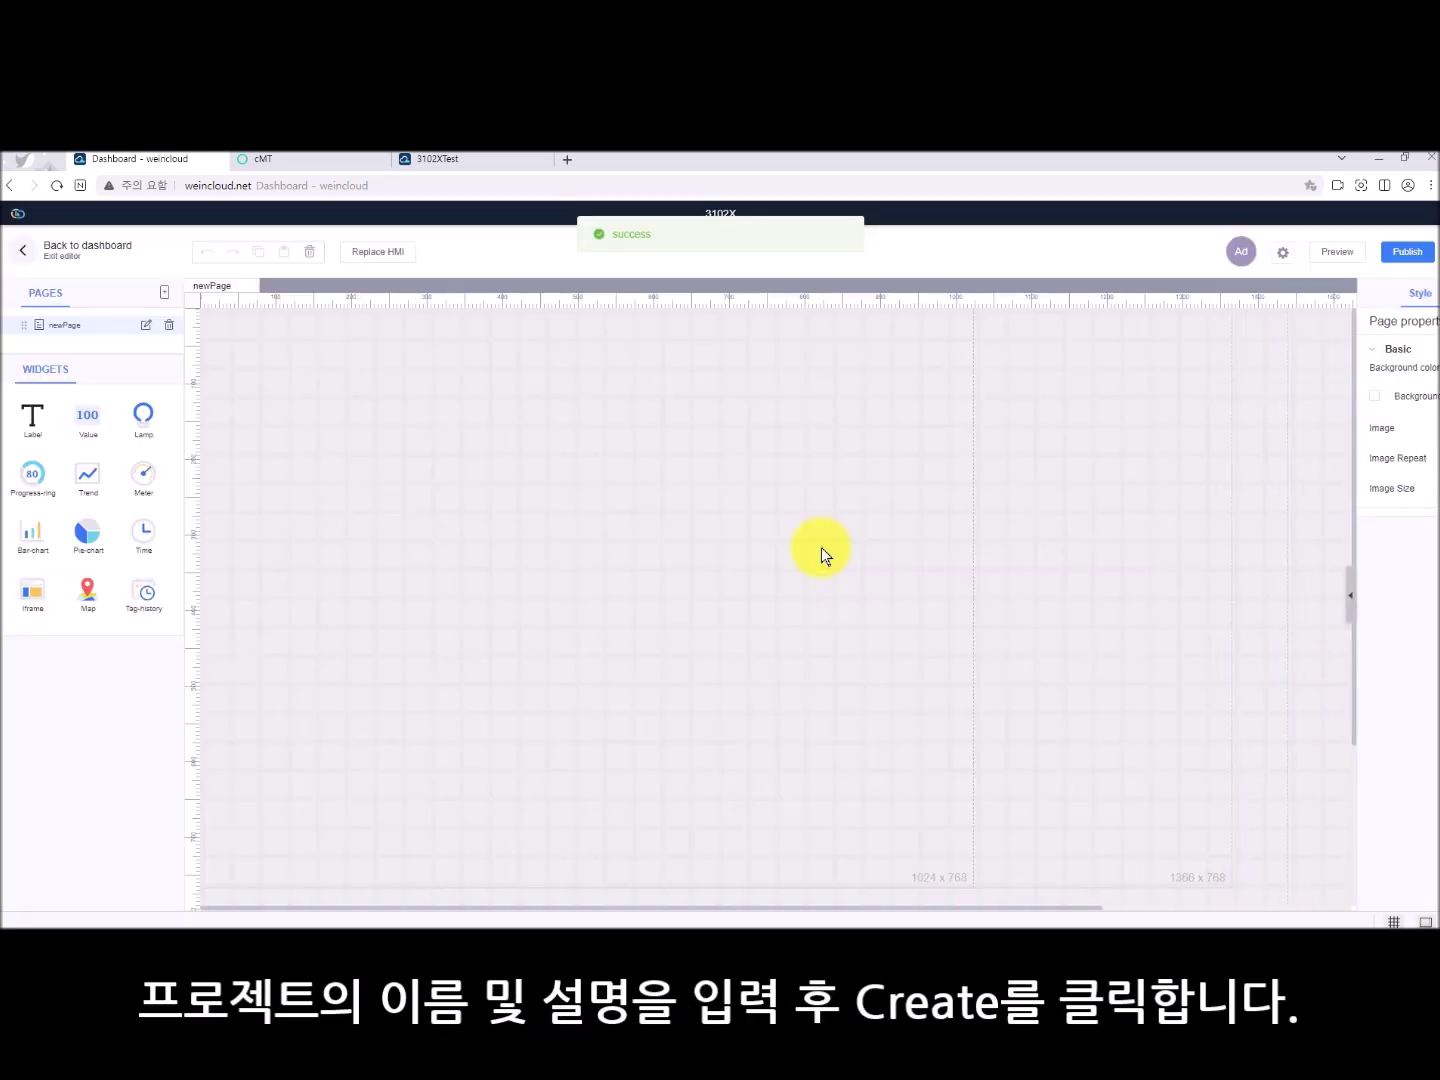
- Place a lamp widget on the page and bind it to cMT-3102x tag.bool
{"action": "left_click_drag", "start_coordinate": [146, 420], "coordinate": [388, 408]}
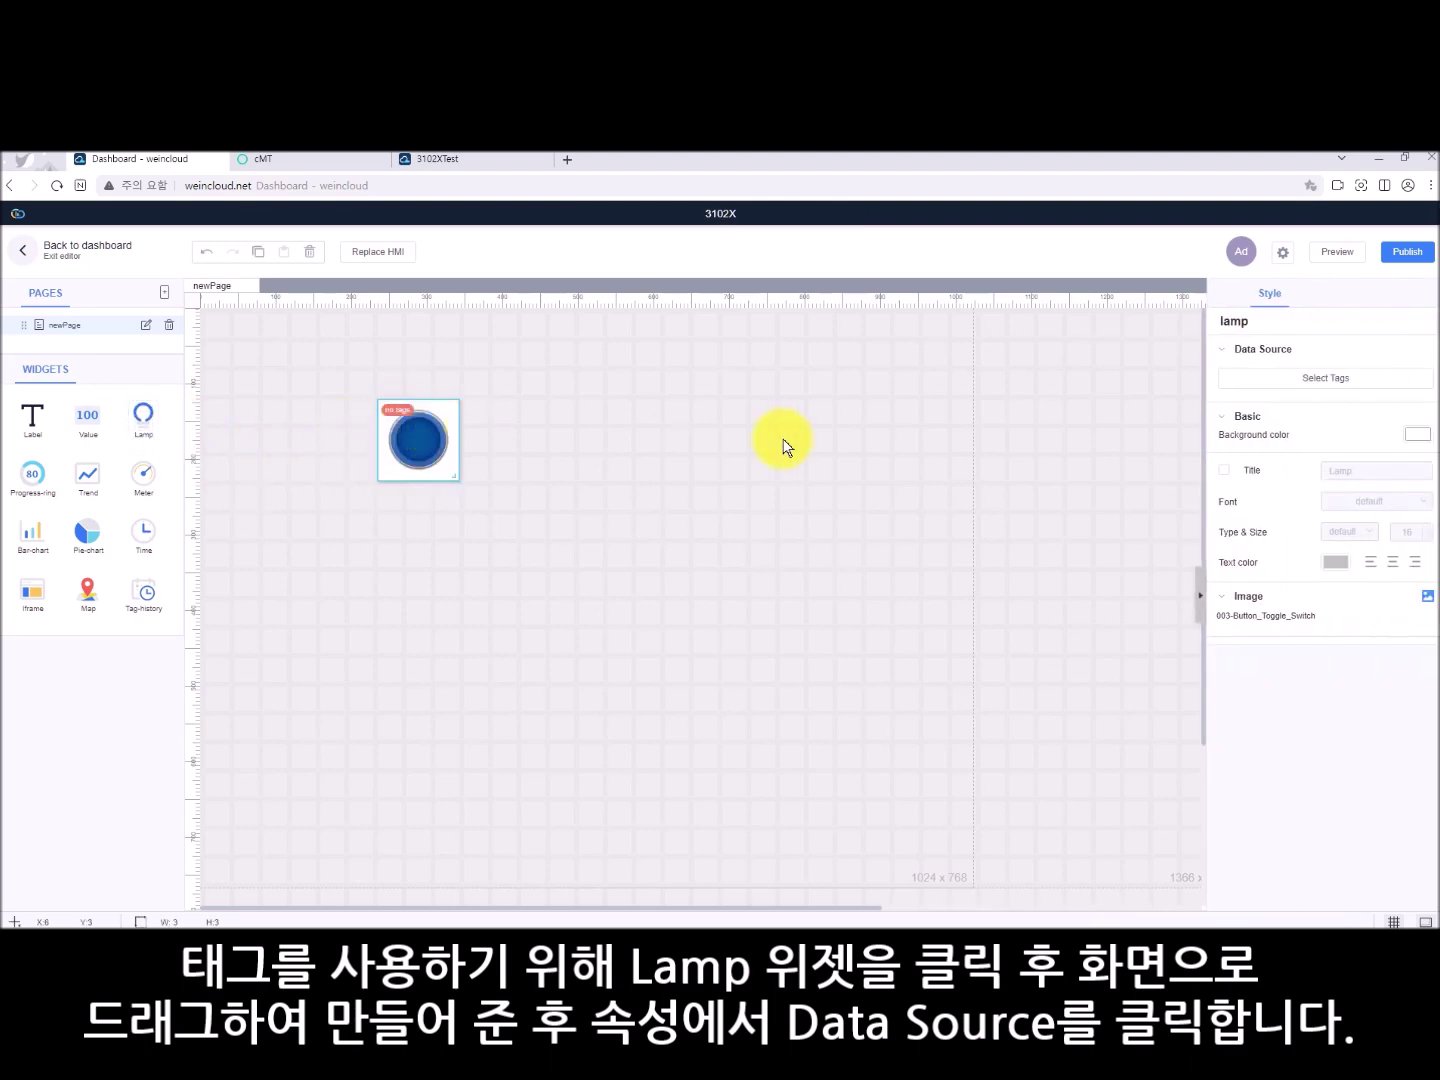
{"action": "left_click", "coordinate": [1287, 379]}
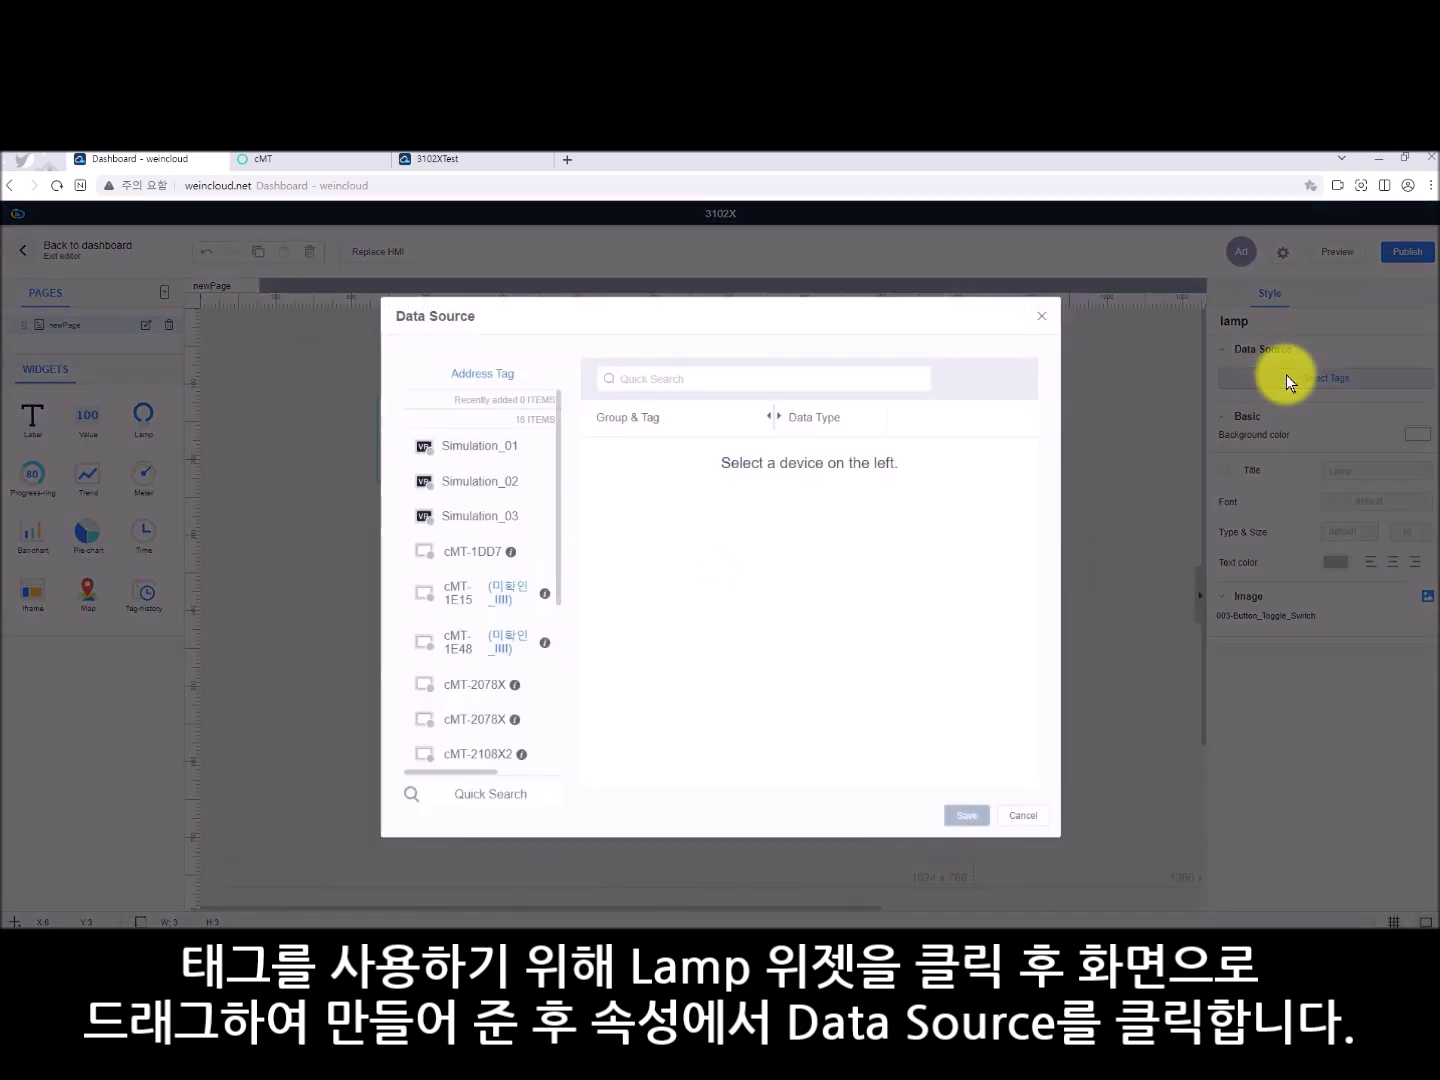
{"action": "left_click_drag", "start_coordinate": [558, 452], "coordinate": [566, 578]}
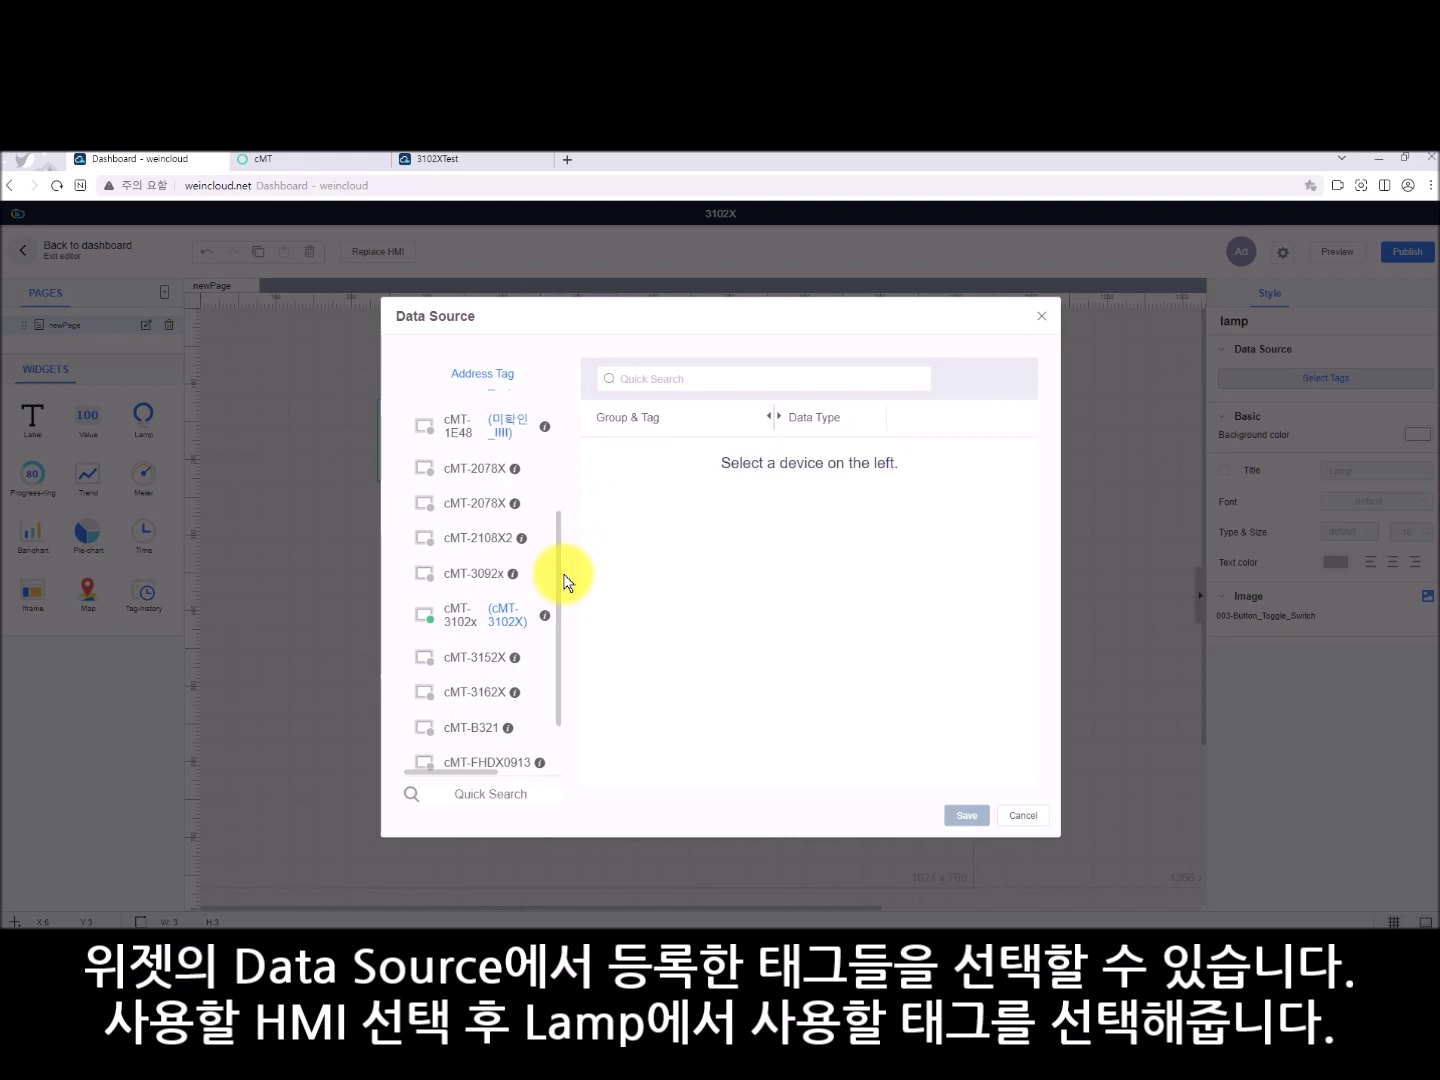
{"action": "left_click", "coordinate": [490, 618]}
{"action": "left_click", "coordinate": [890, 467]}
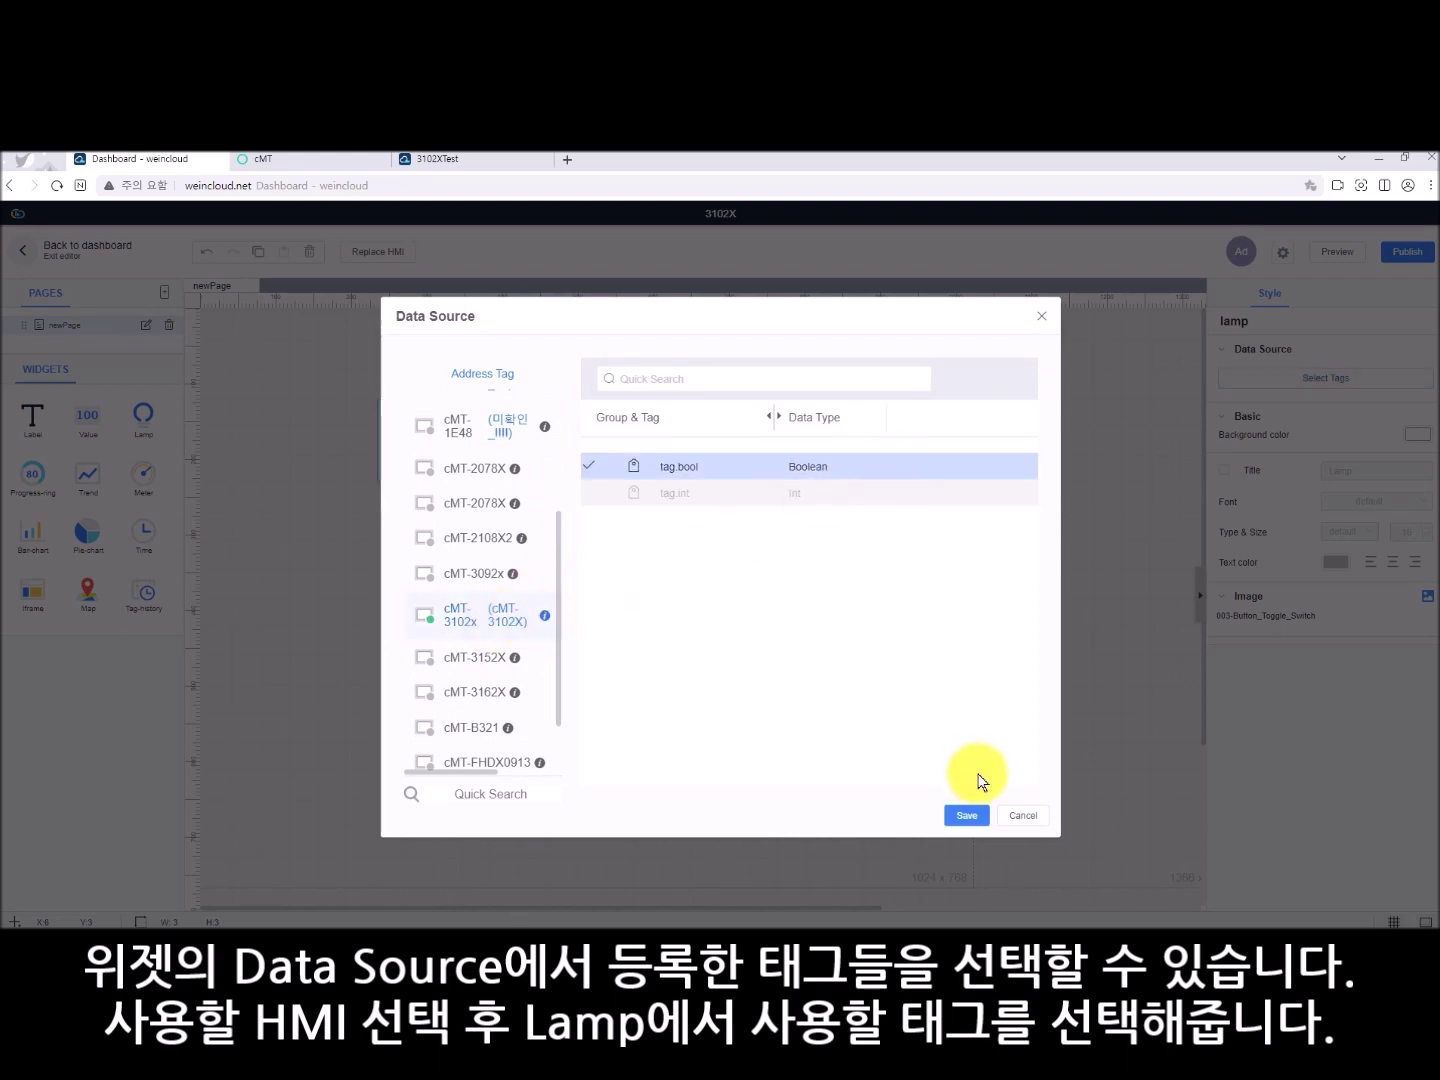
{"action": "left_click", "coordinate": [972, 814]}
{"action": "left_click", "coordinate": [399, 545]}
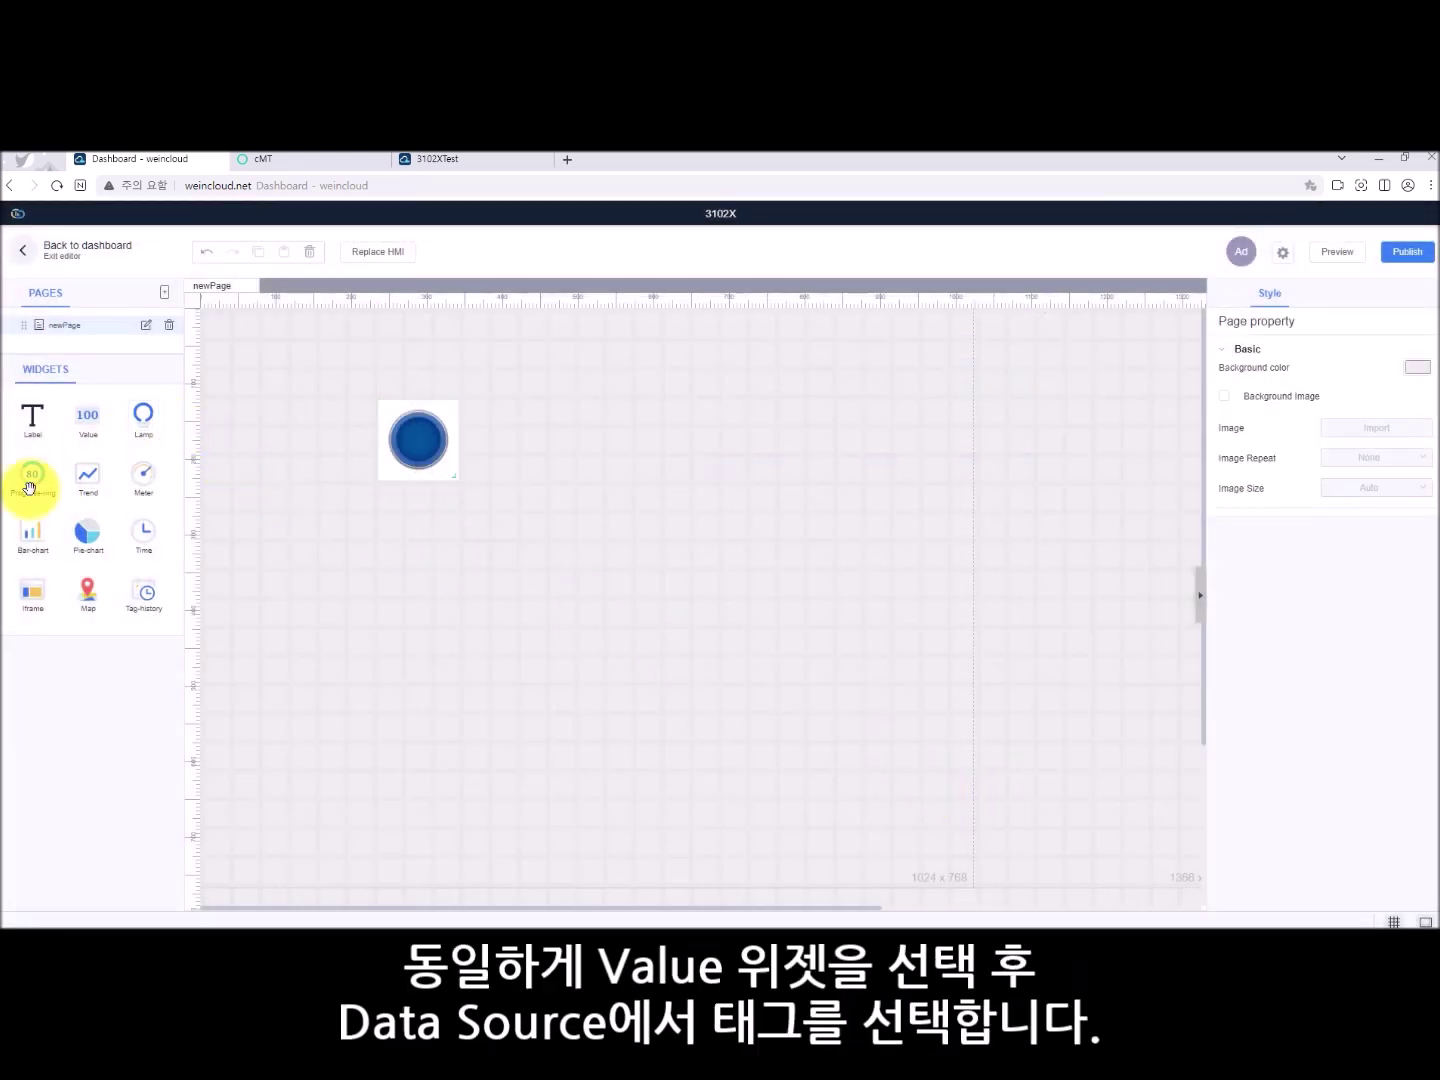
- Add a Value widget beside the lamp bound to cMT-3102x tag.int, then open publishing
{"action": "left_click_drag", "start_coordinate": [95, 428], "coordinate": [500, 405]}
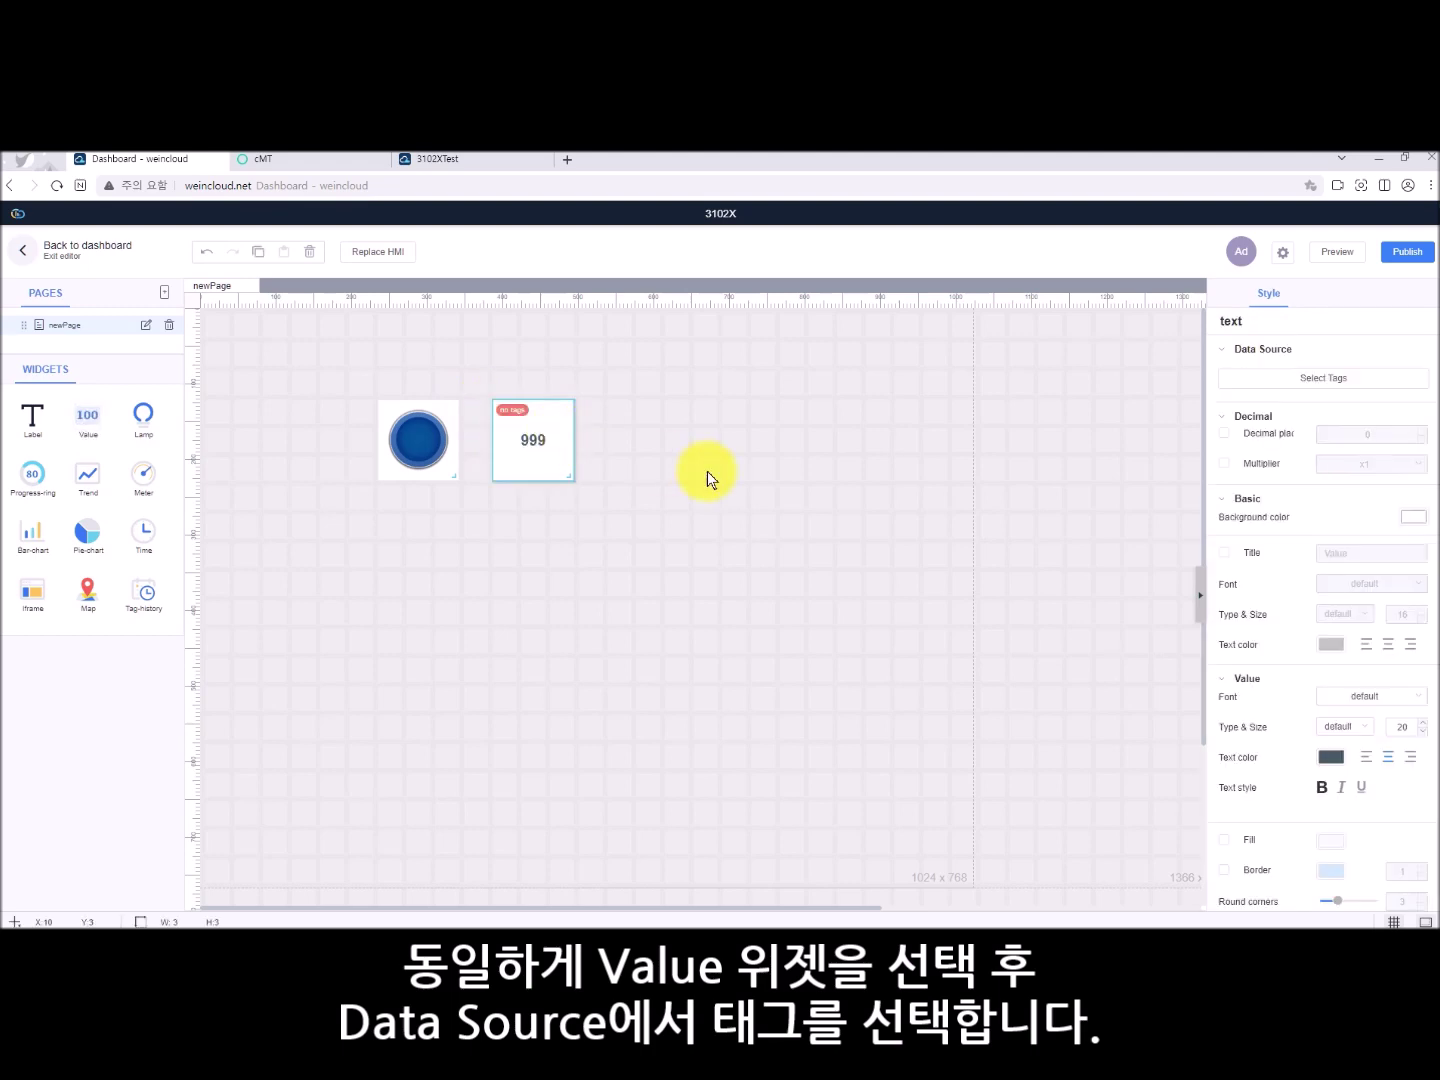
{"action": "left_click", "coordinate": [1317, 382]}
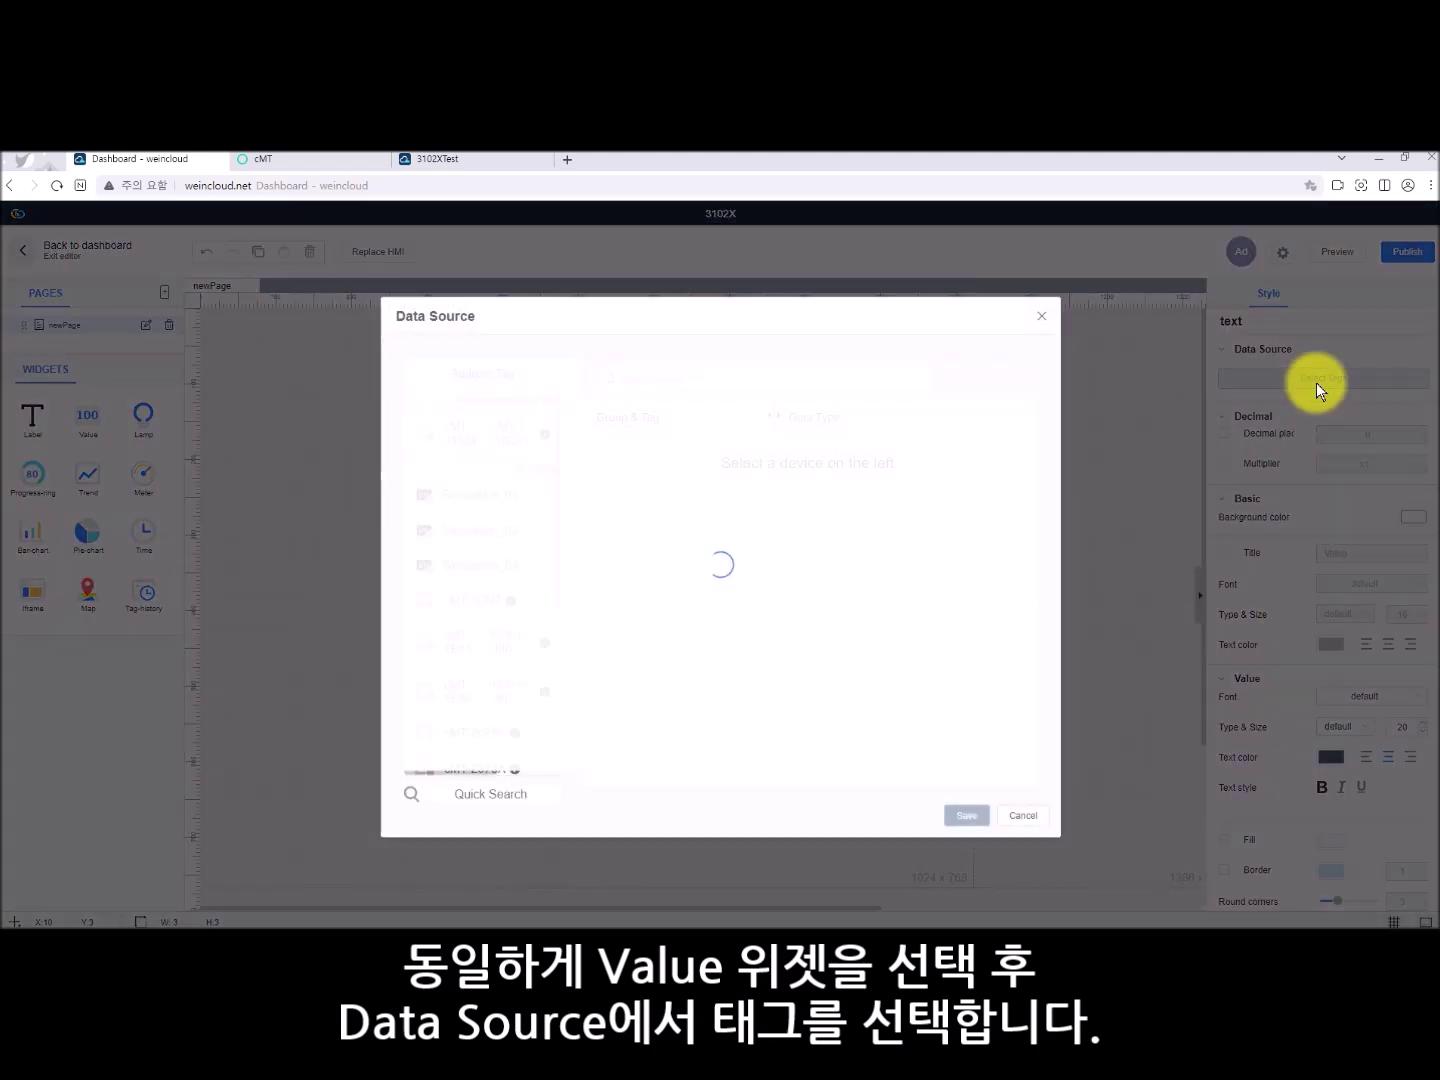
{"action": "left_click", "coordinate": [420, 437]}
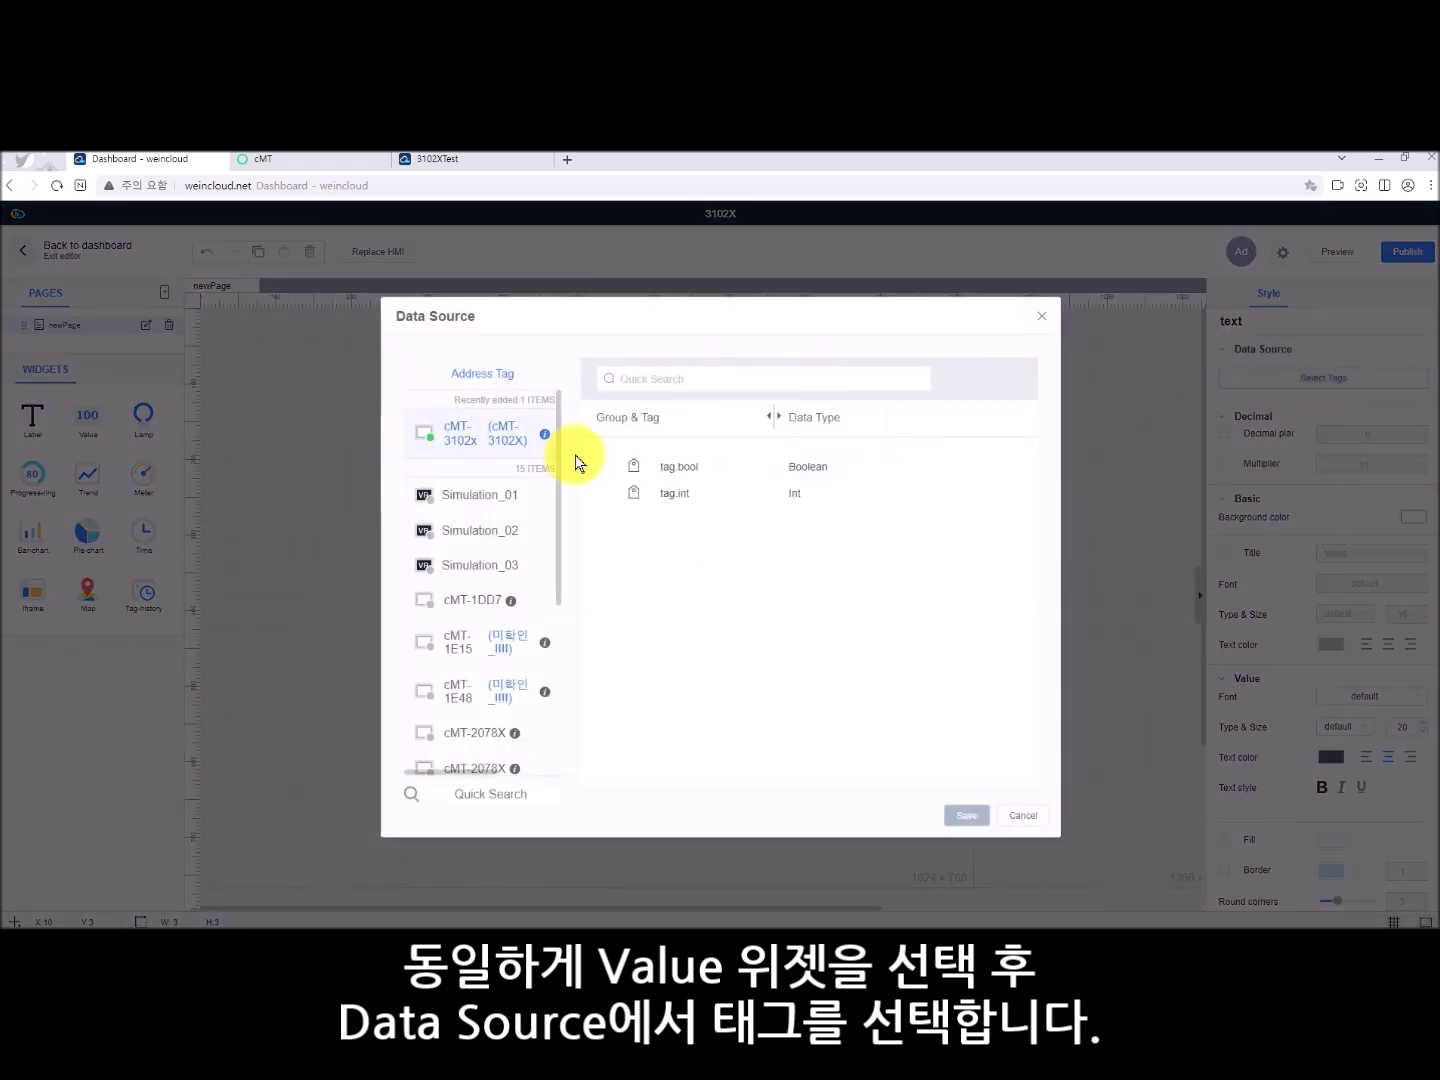
{"action": "left_click", "coordinate": [709, 494]}
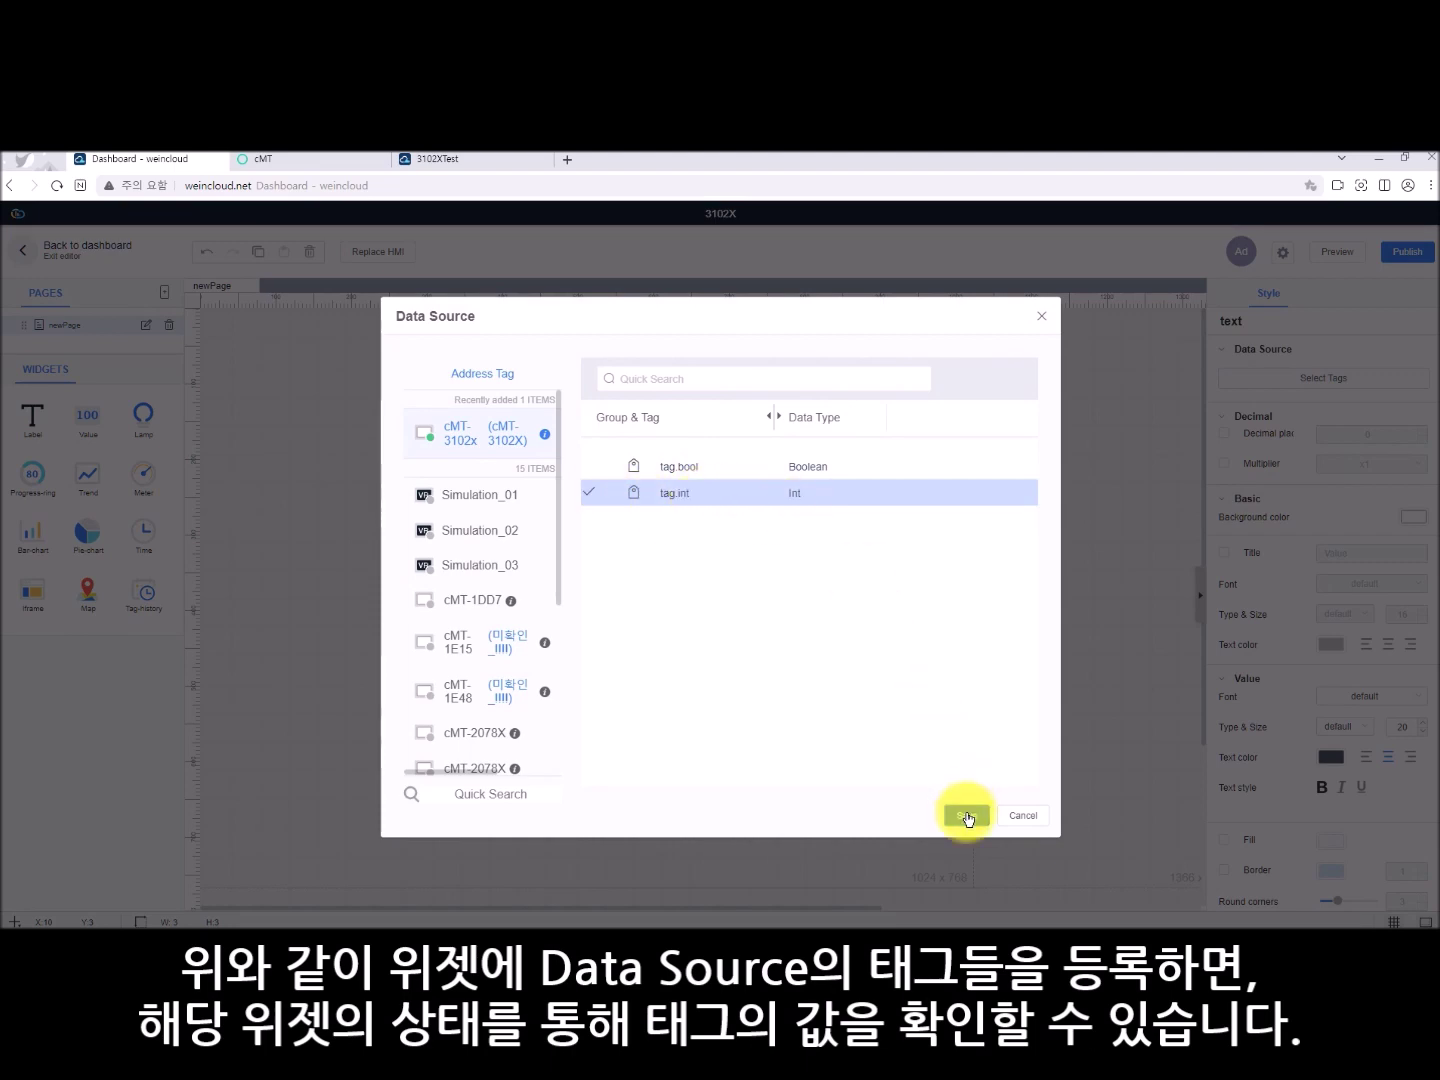
{"action": "left_click", "coordinate": [966, 815]}
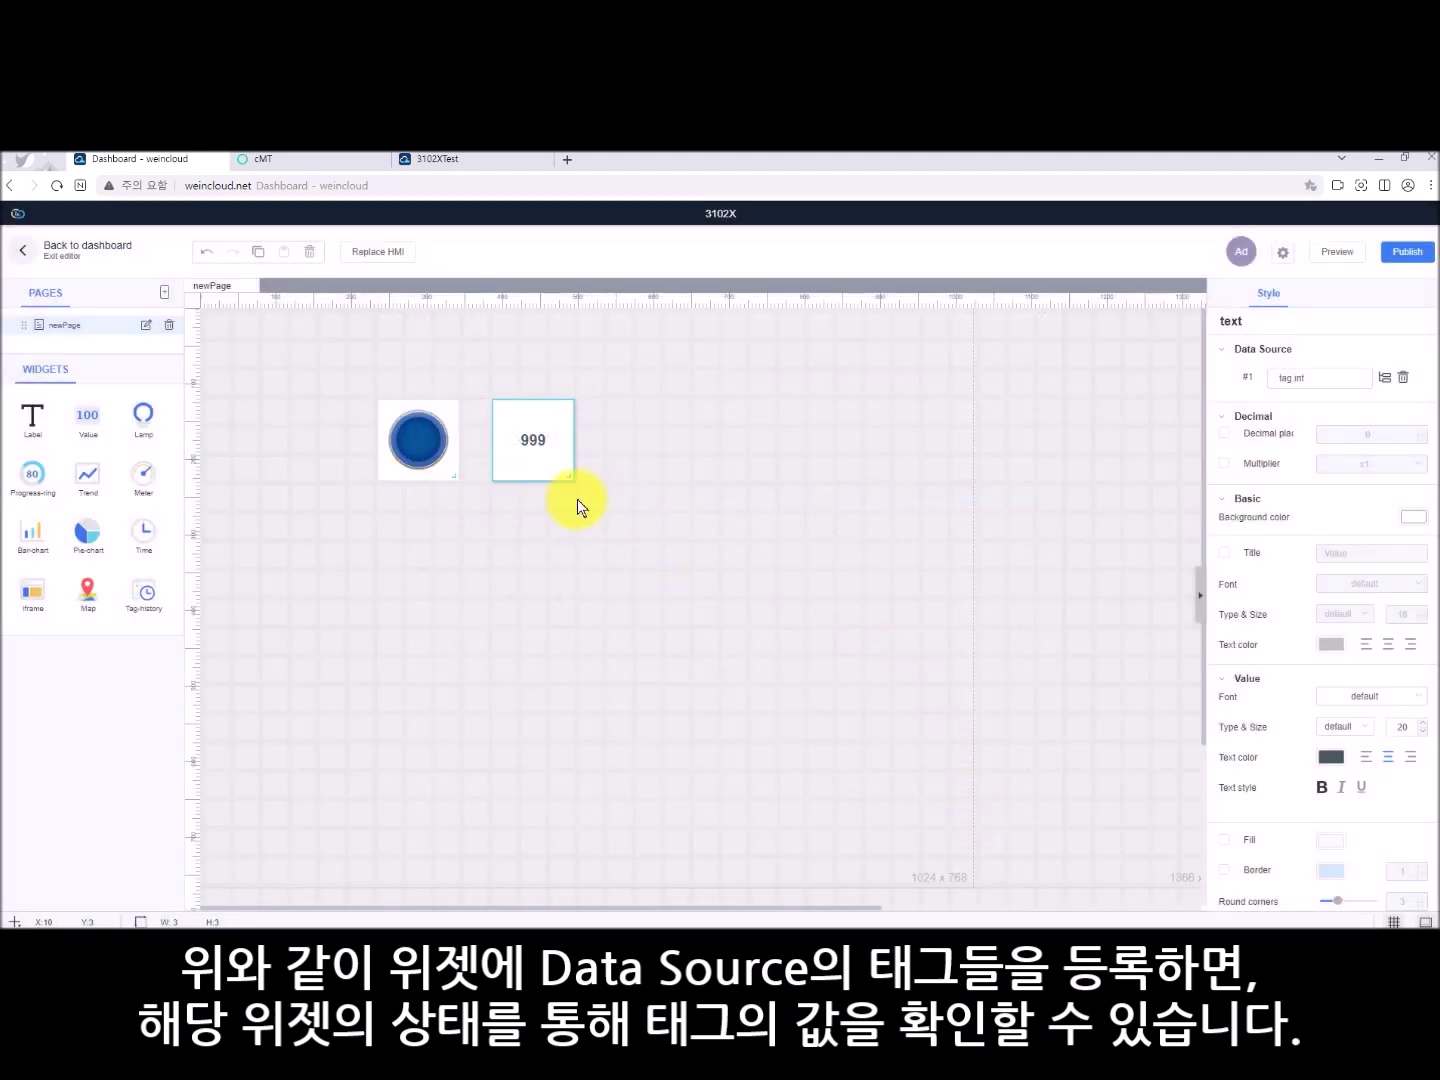
{"action": "left_click", "coordinate": [1398, 255]}
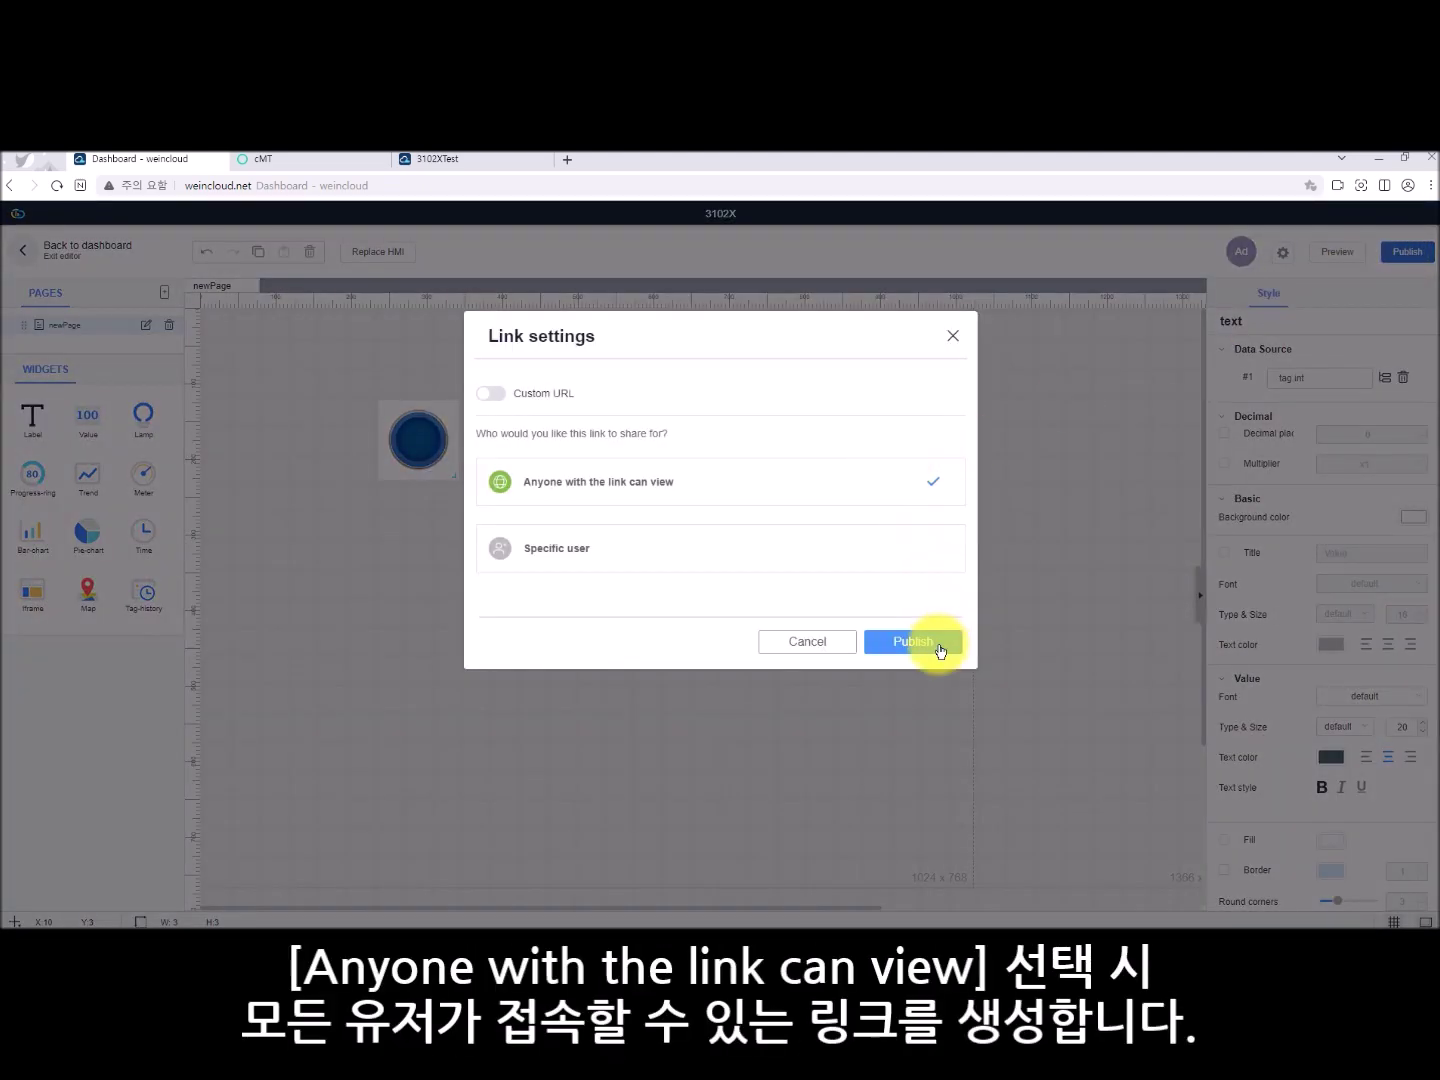
- Publish for 'Anyone with the link can view', copy the link, and load it in a new tab
{"action": "left_click", "coordinate": [936, 643]}
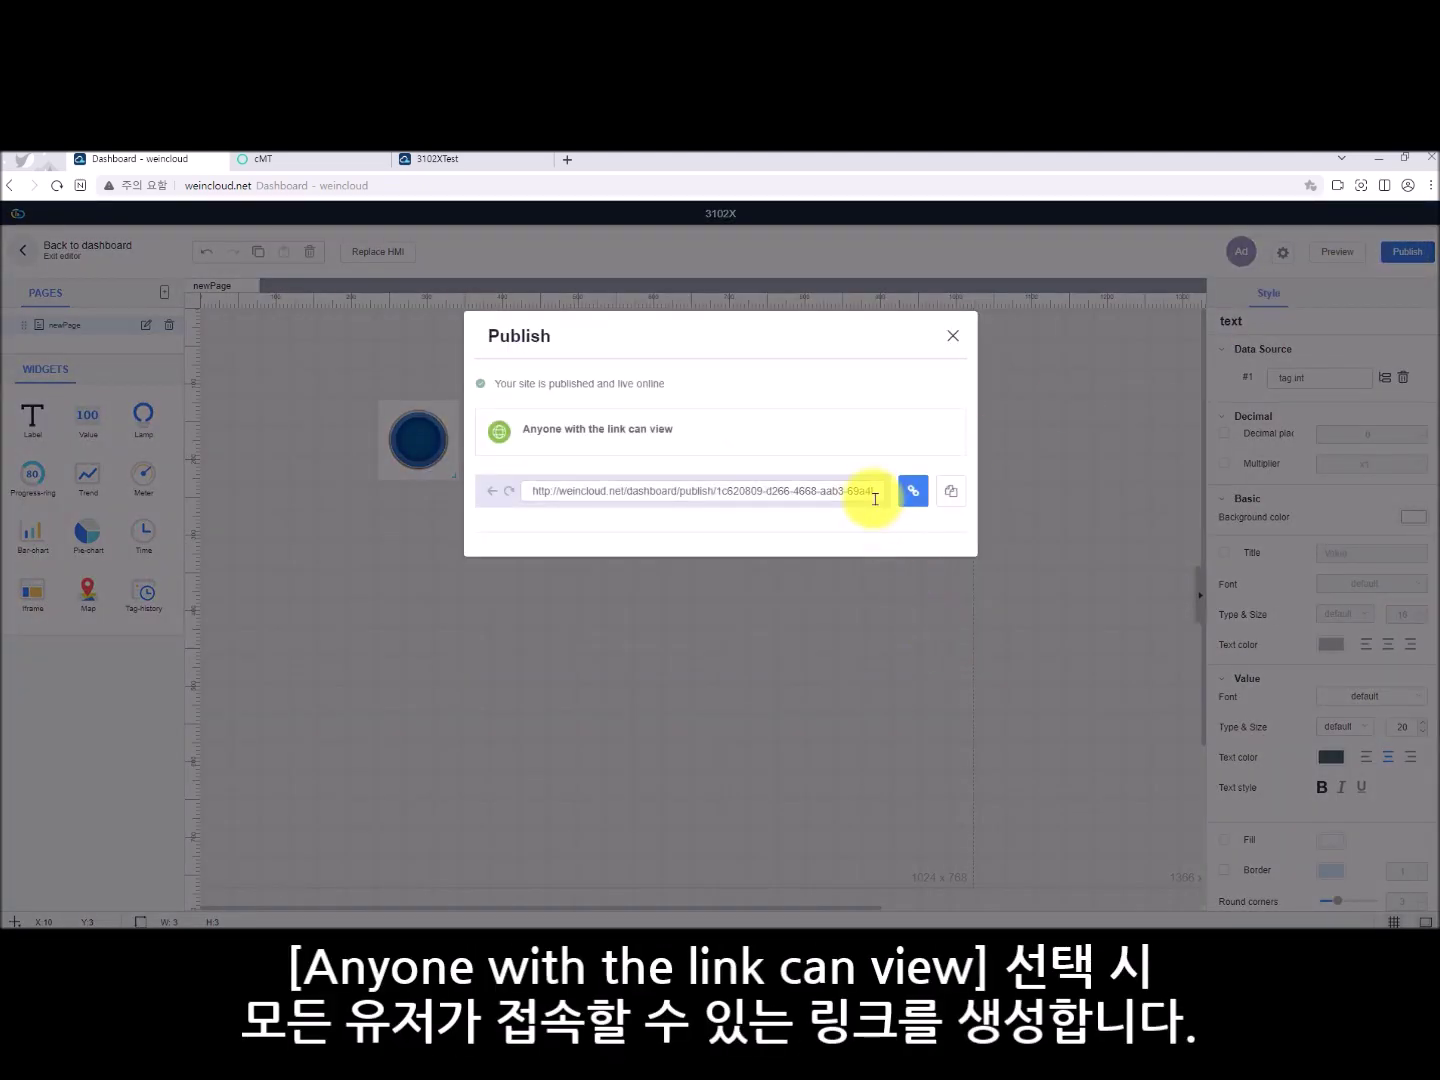
{"action": "left_click", "coordinate": [951, 491]}
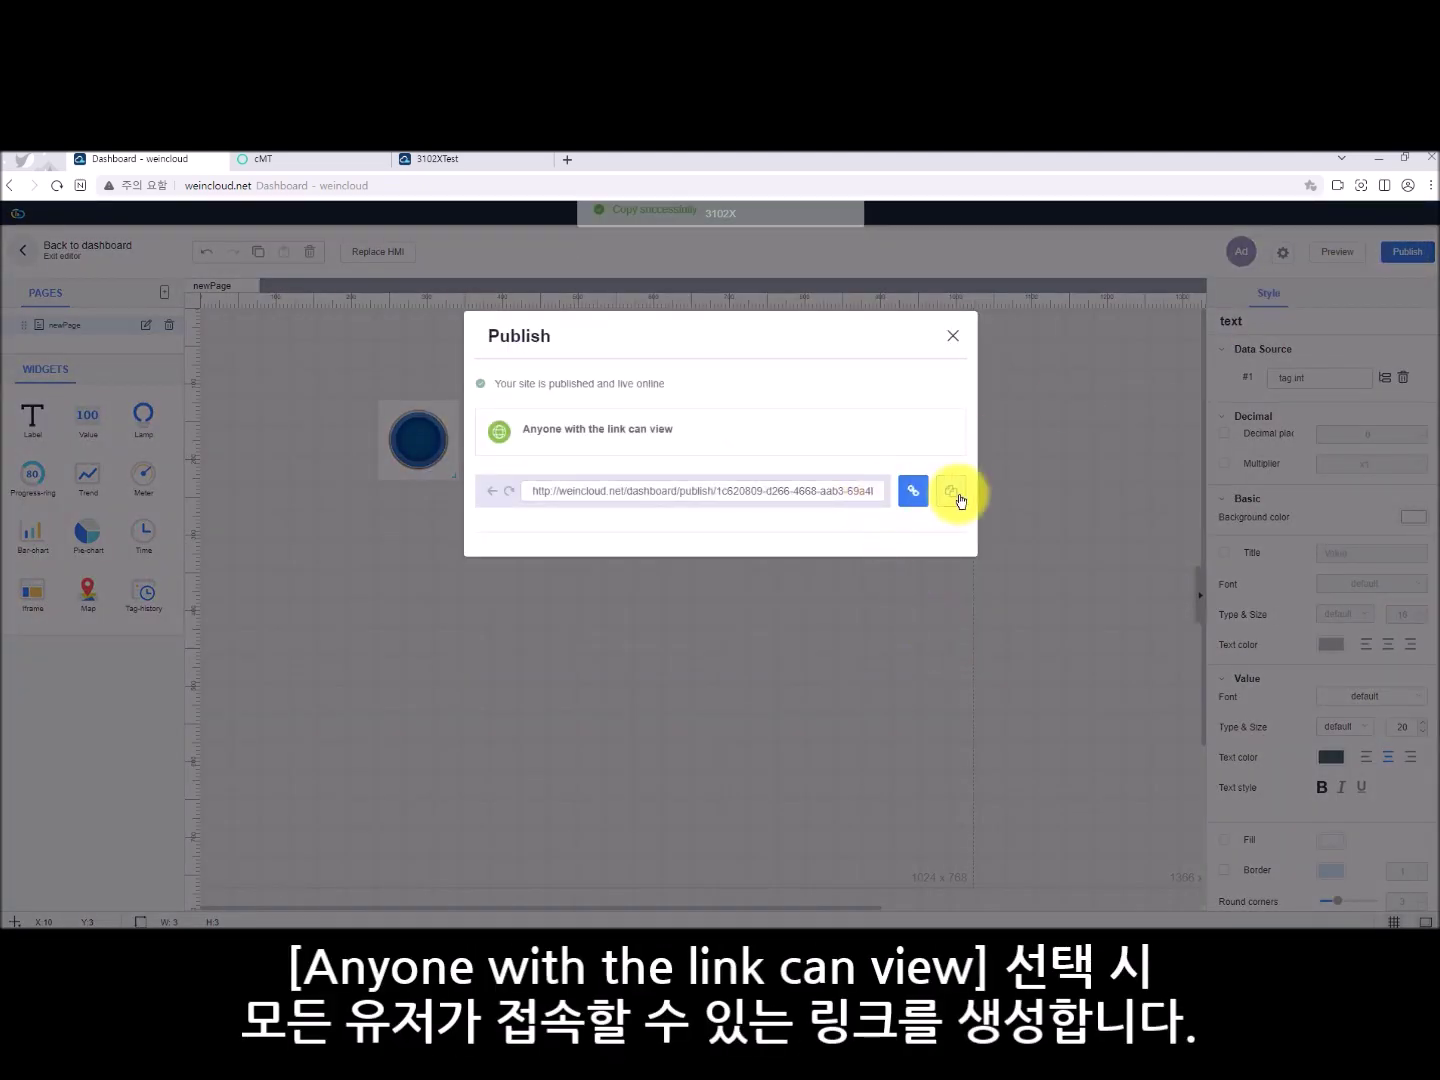
{"action": "left_click", "coordinate": [953, 337]}
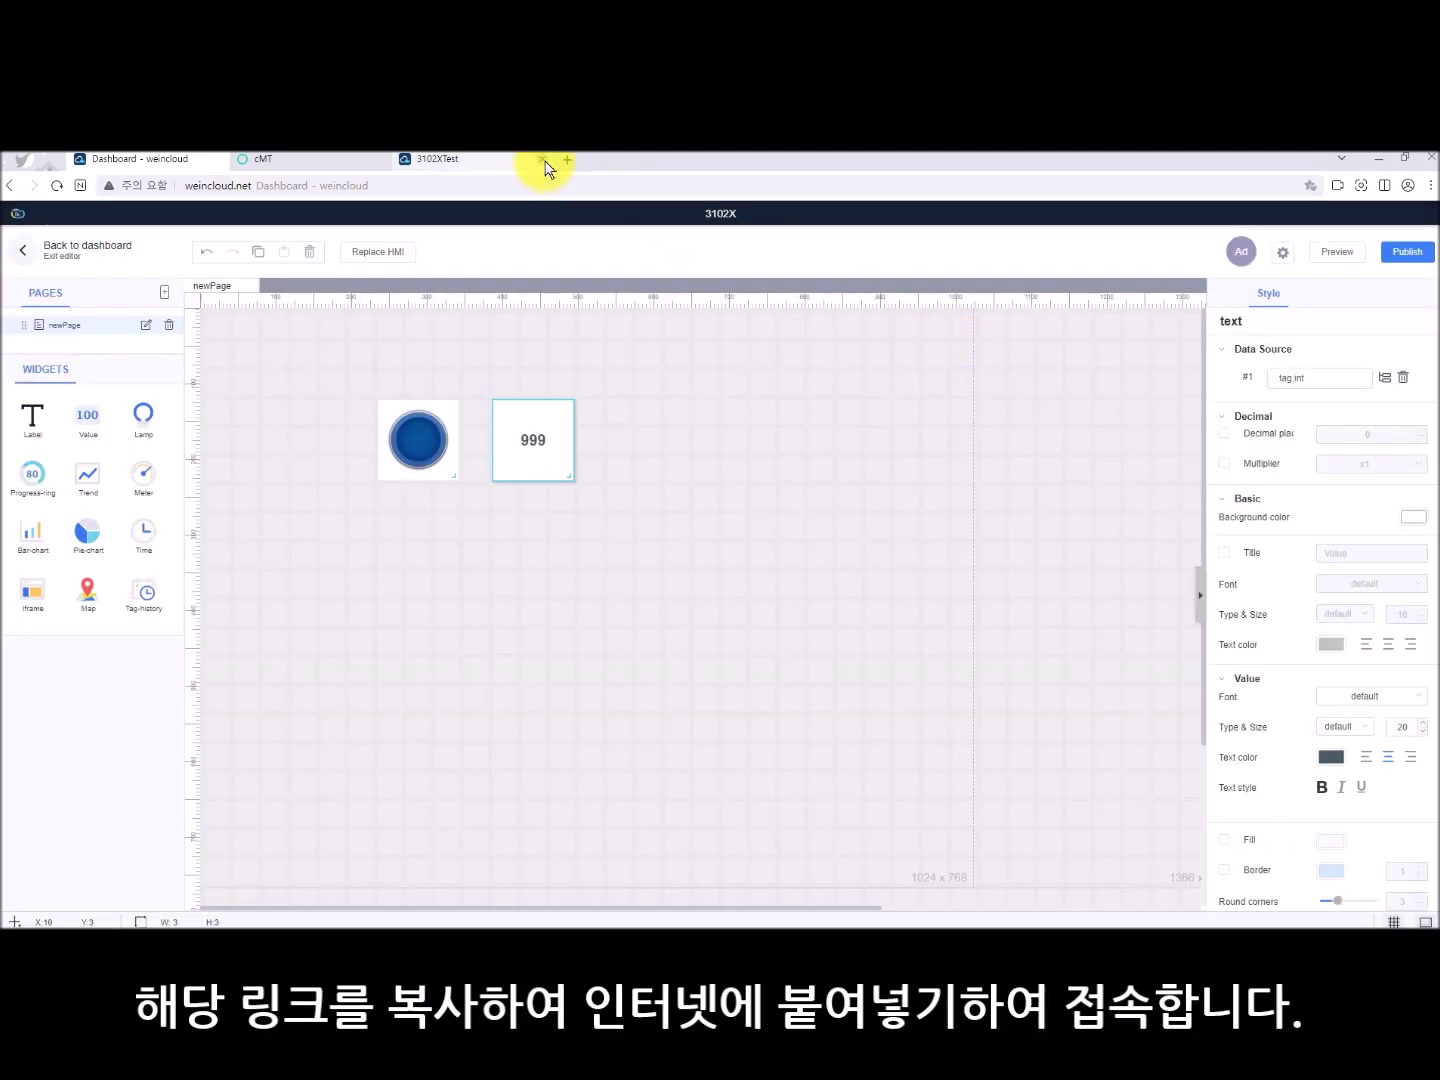
{"action": "left_click", "coordinate": [567, 160]}
{"action": "key", "text": "ctrl+v"}
{"action": "key", "text": "Return"}
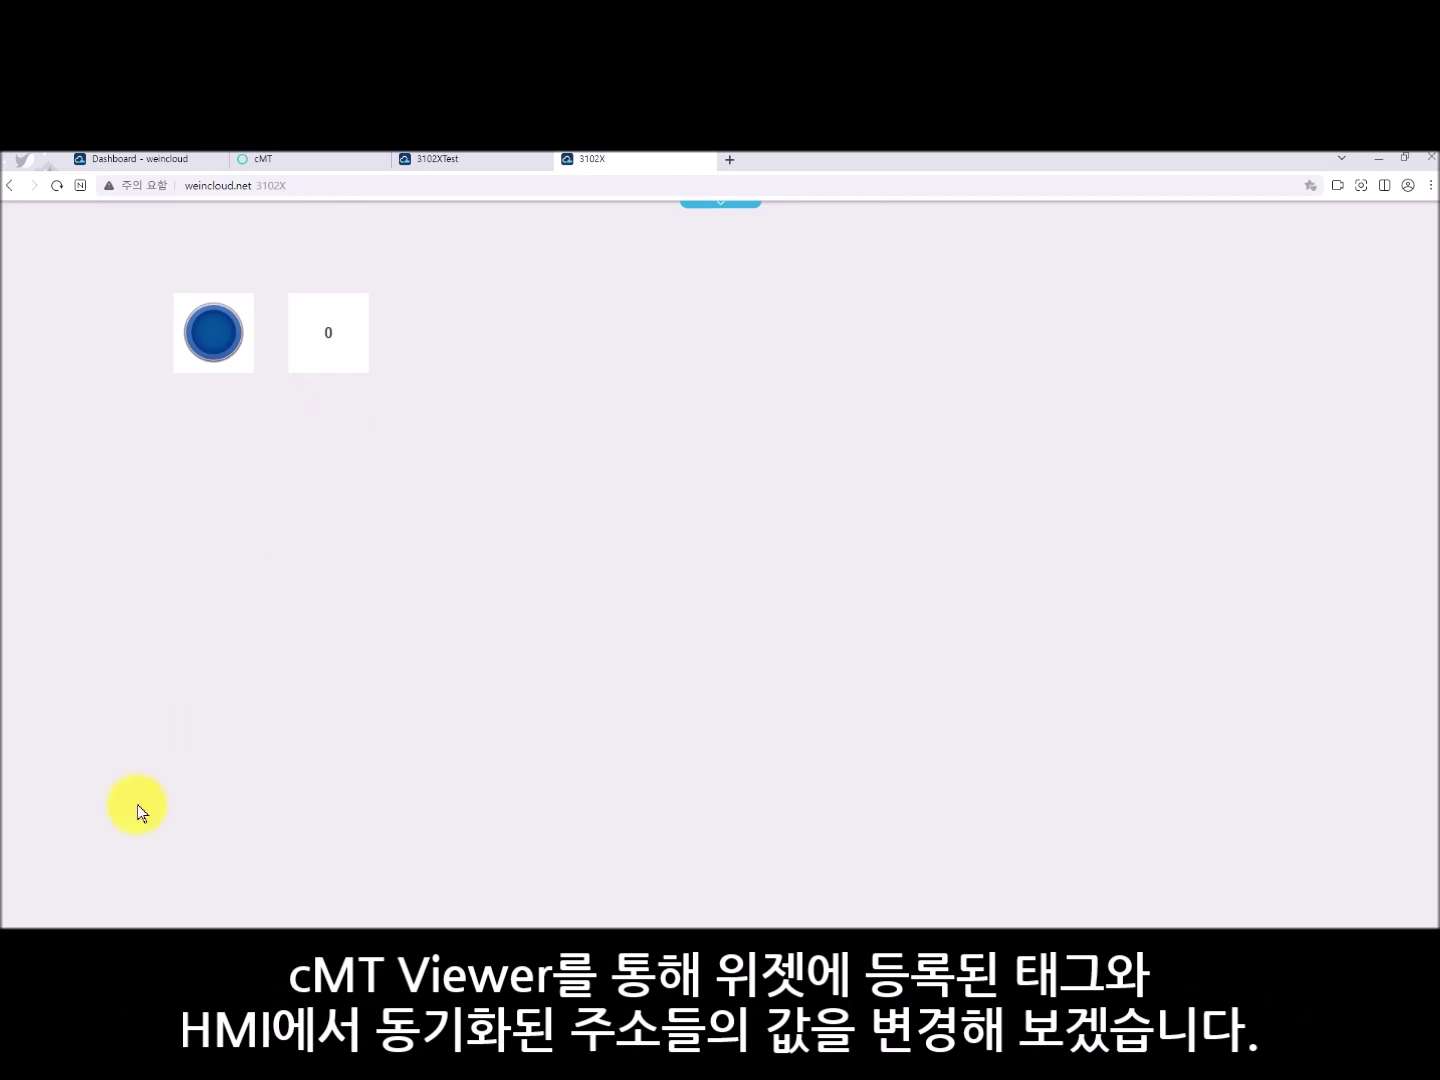
- Launch cMT Viewer, connect to cMT-3102x with its password, and place it beside the dashboard
{"action": "left_click", "coordinate": [122, 932]}
{"action": "type", "text": "c"}
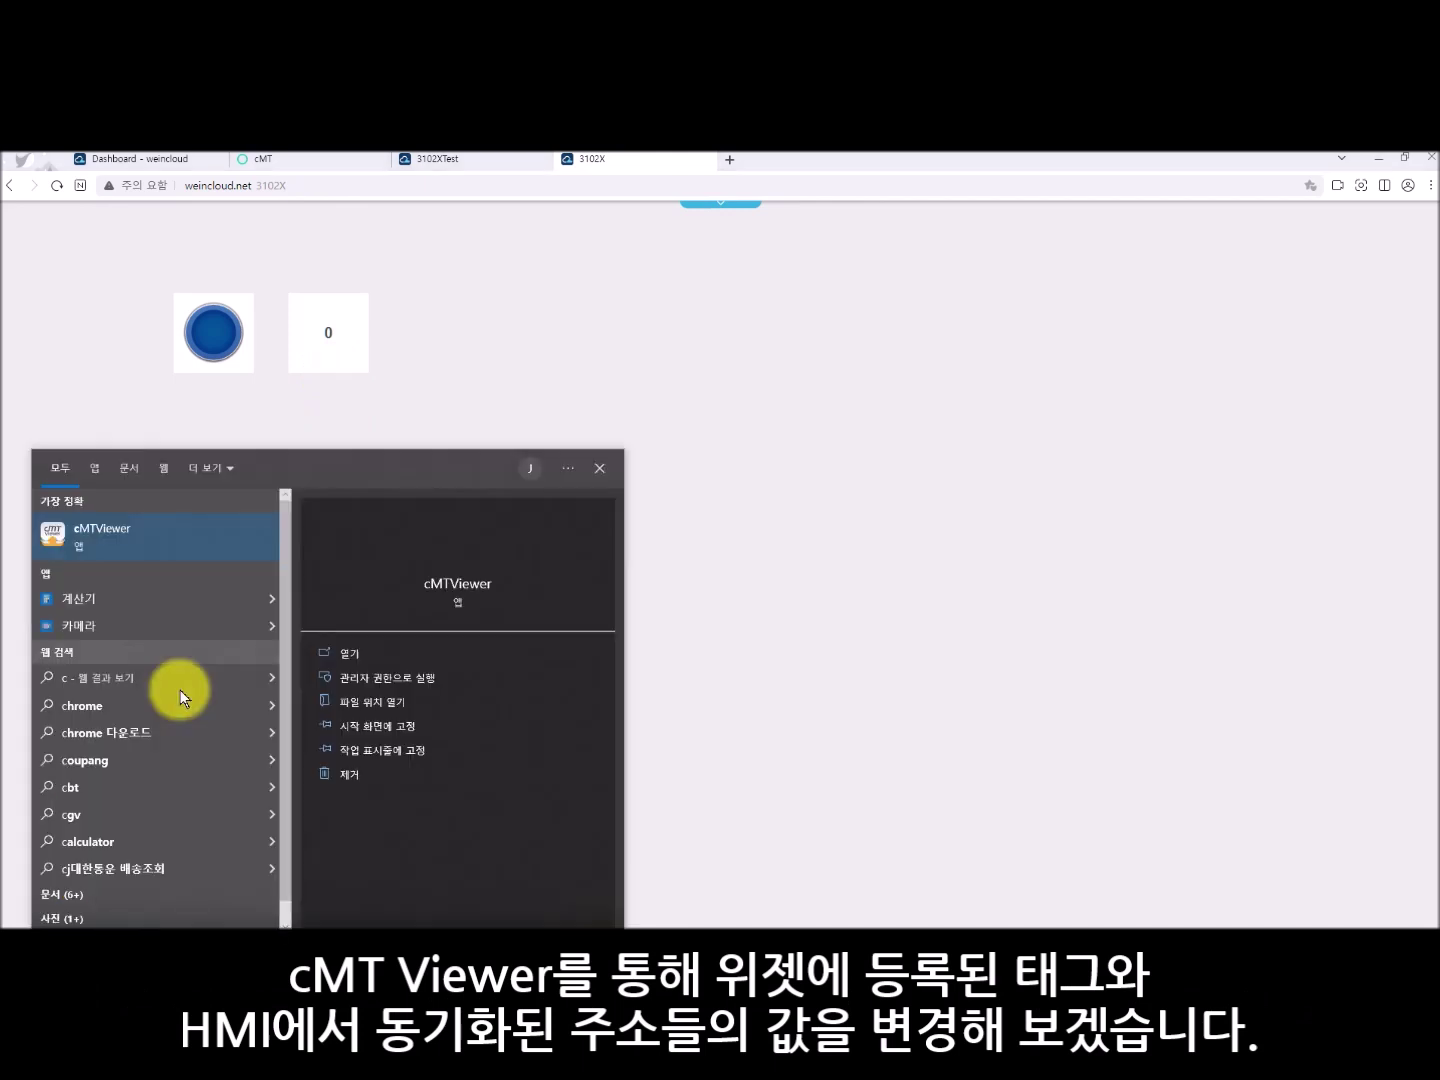
{"action": "left_click", "coordinate": [113, 540]}
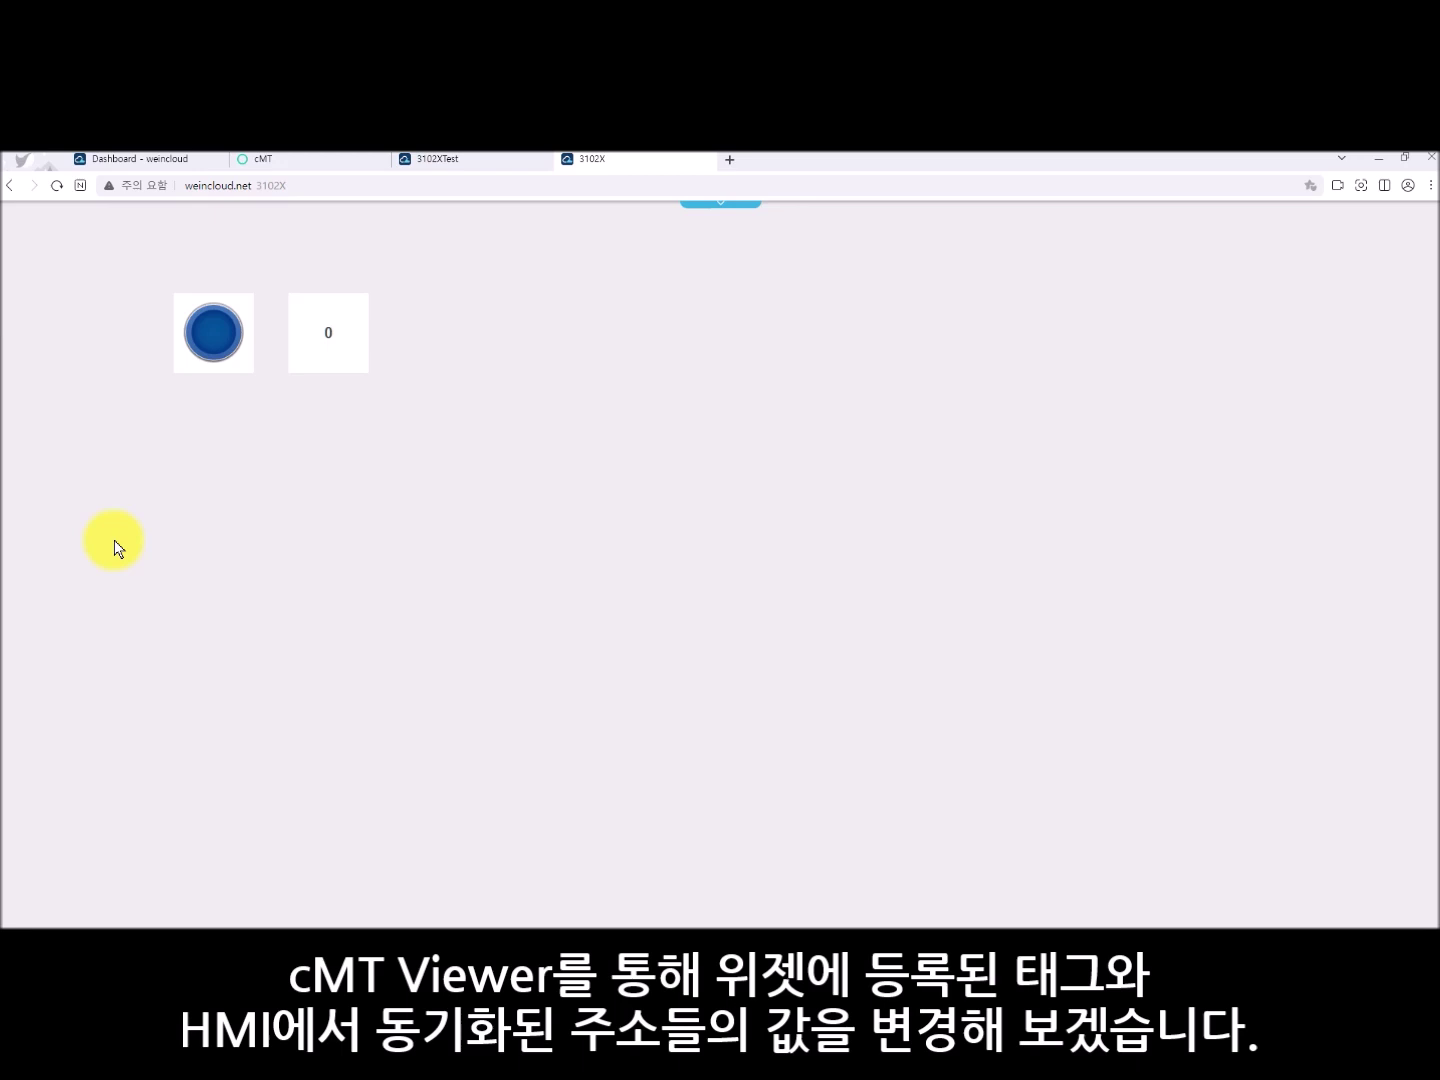
{"action": "left_click", "coordinate": [1035, 436]}
{"action": "type", "text": "•••••"}
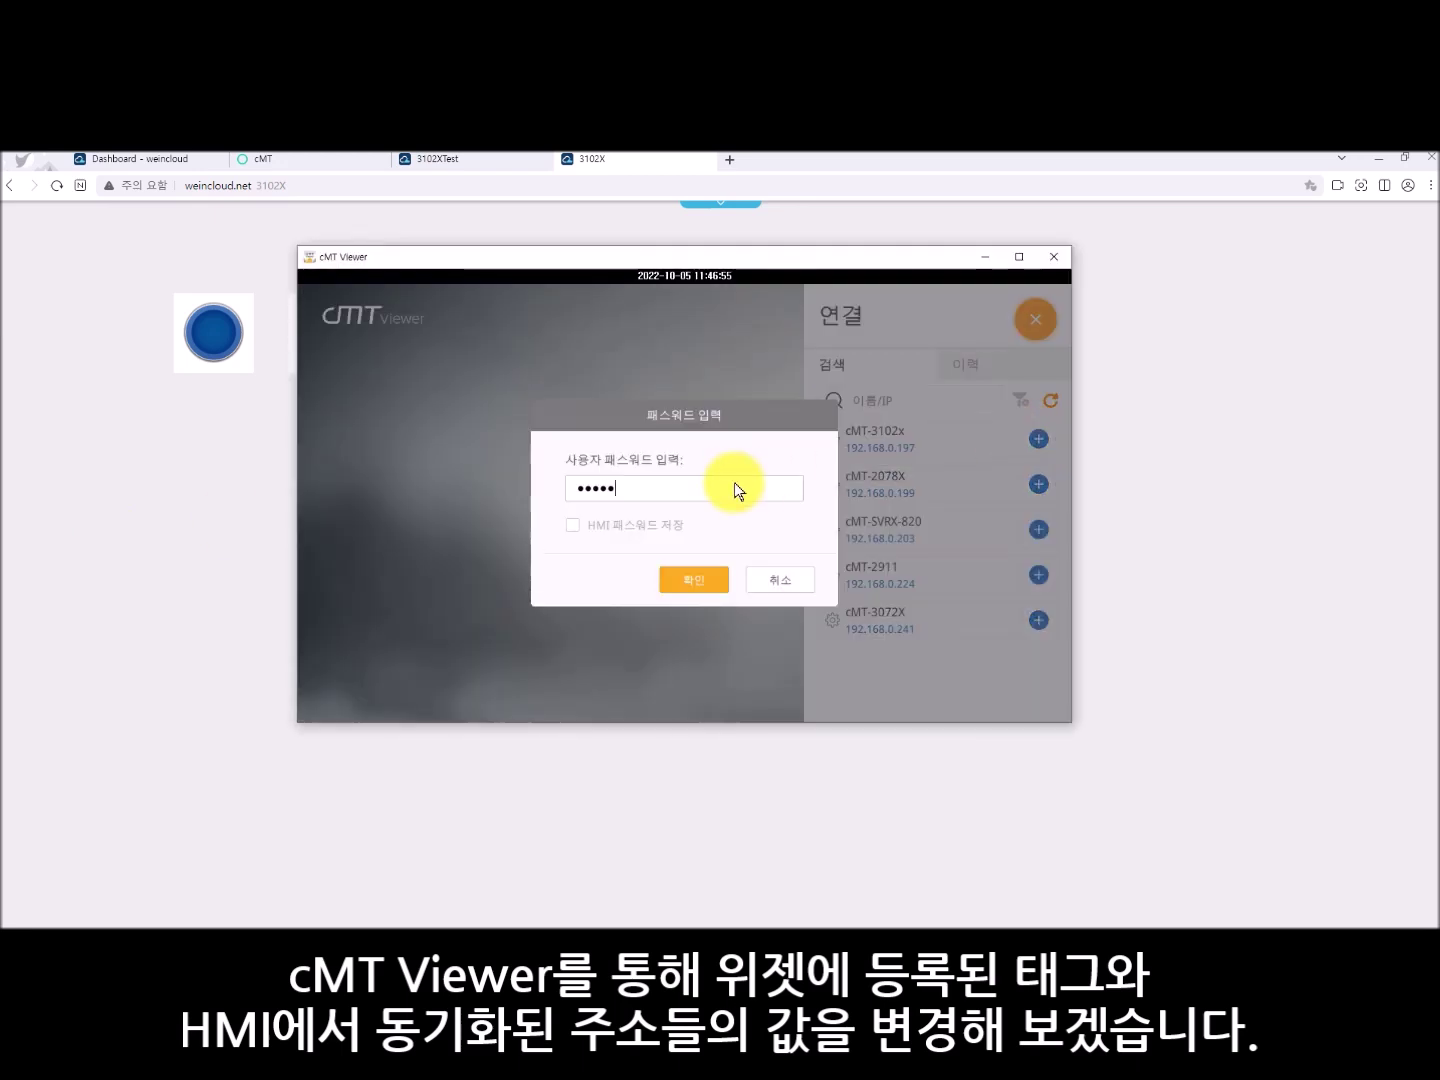
{"action": "left_click", "coordinate": [706, 581]}
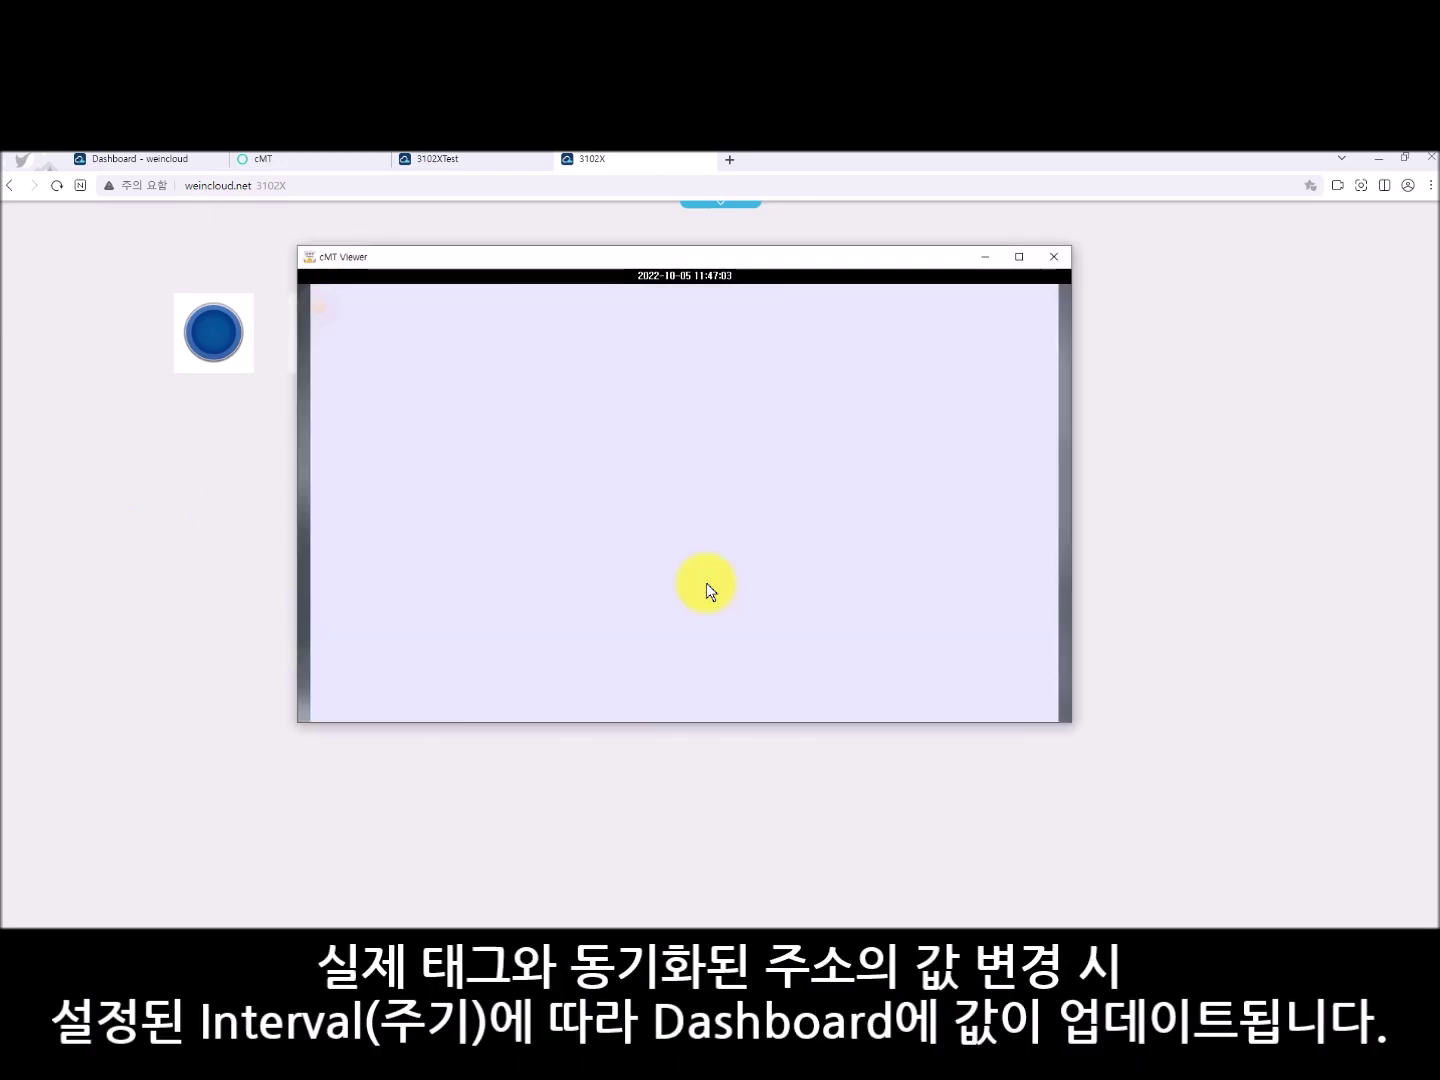
{"action": "left_click_drag", "start_coordinate": [584, 256], "coordinate": [801, 279]}
- On the HMI, turn the lamp on, set the numeric value to 60, then turn the lamp off
{"action": "left_click", "coordinate": [708, 420]}
{"action": "left_click", "coordinate": [797, 419]}
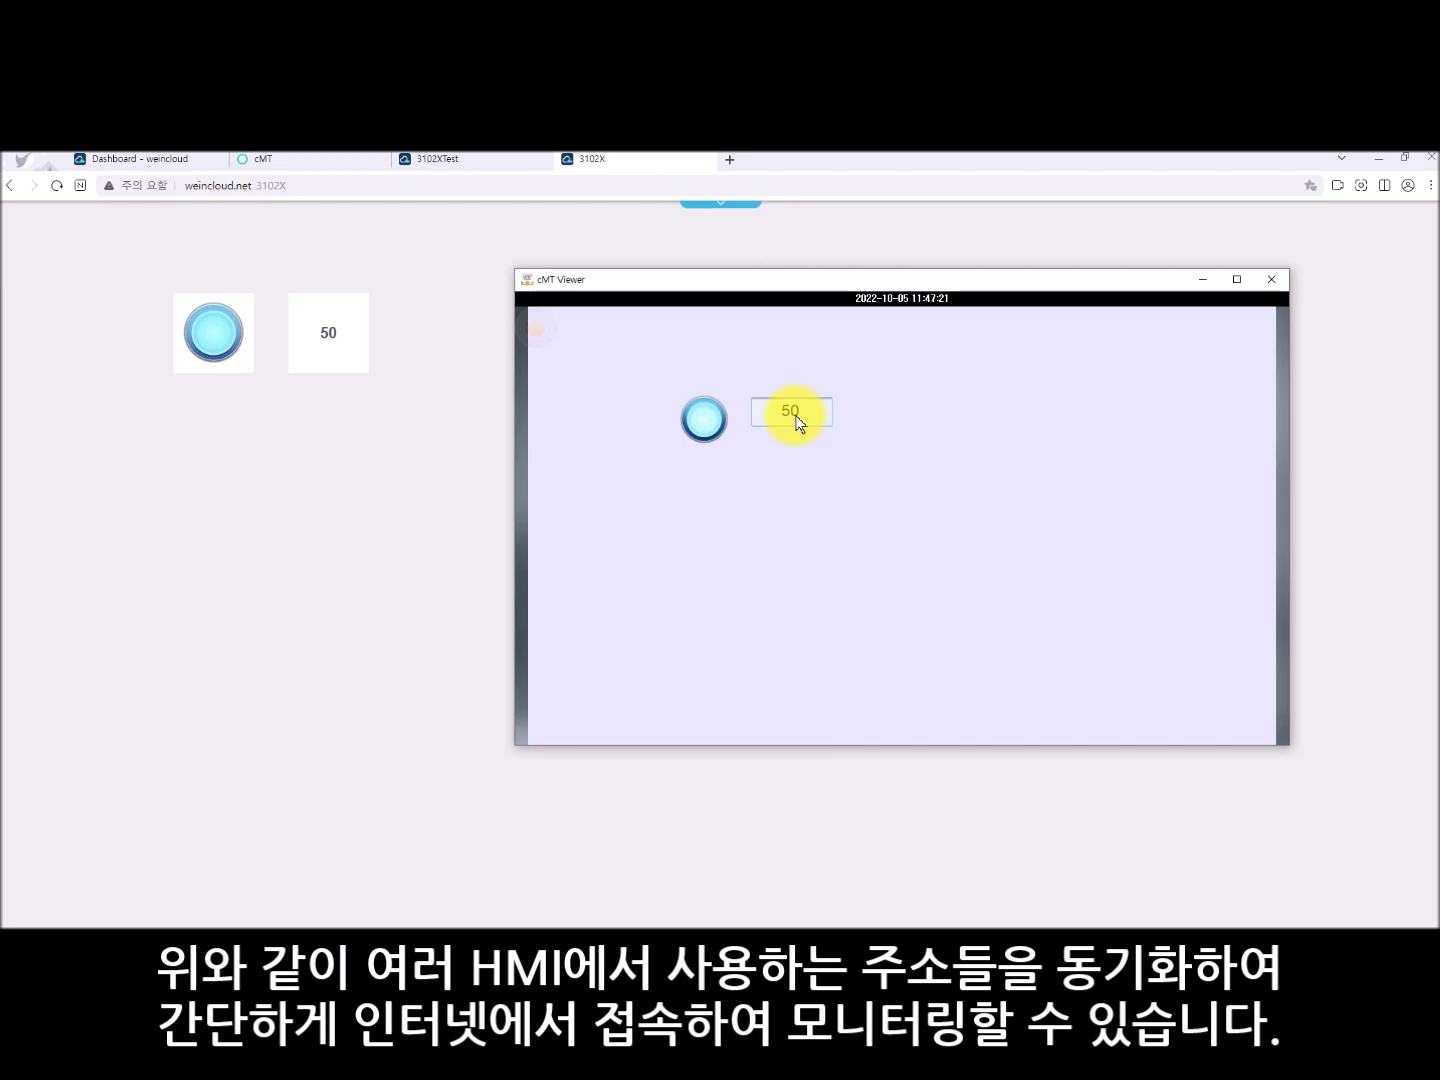
{"action": "left_click", "coordinate": [796, 421]}
{"action": "left_click", "coordinate": [712, 422]}
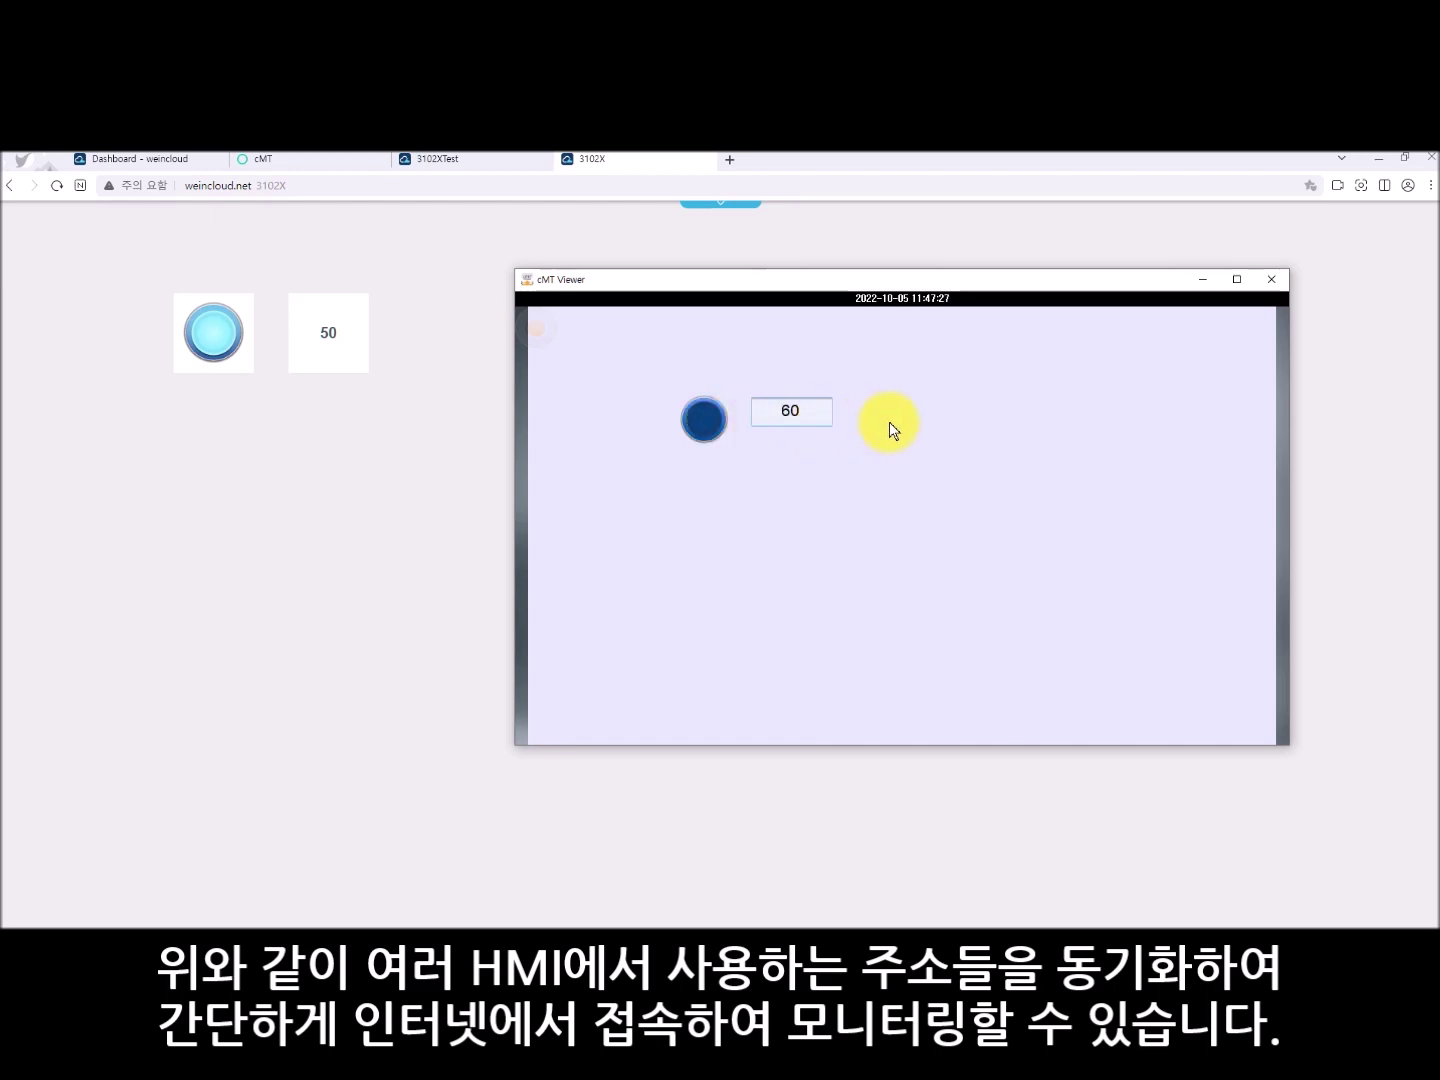